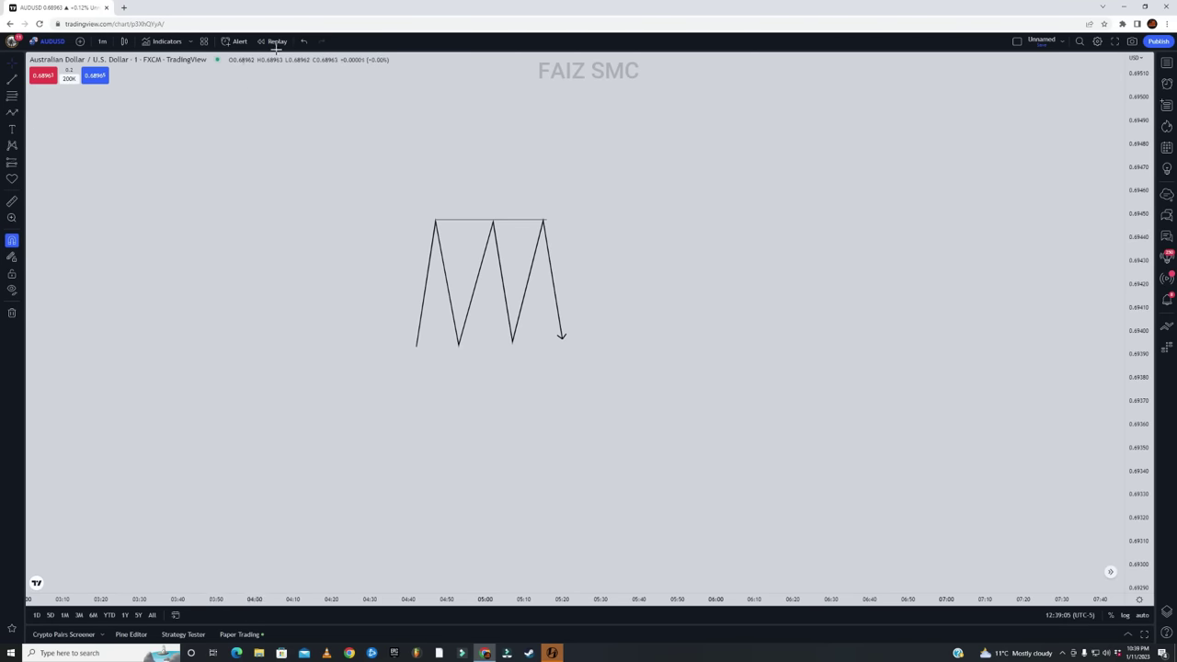
Draw a path from the range's last low up past the horizontal line to about 0.69459, and extend that line to the right
{"action": "left_click", "coordinate": [11, 114]}
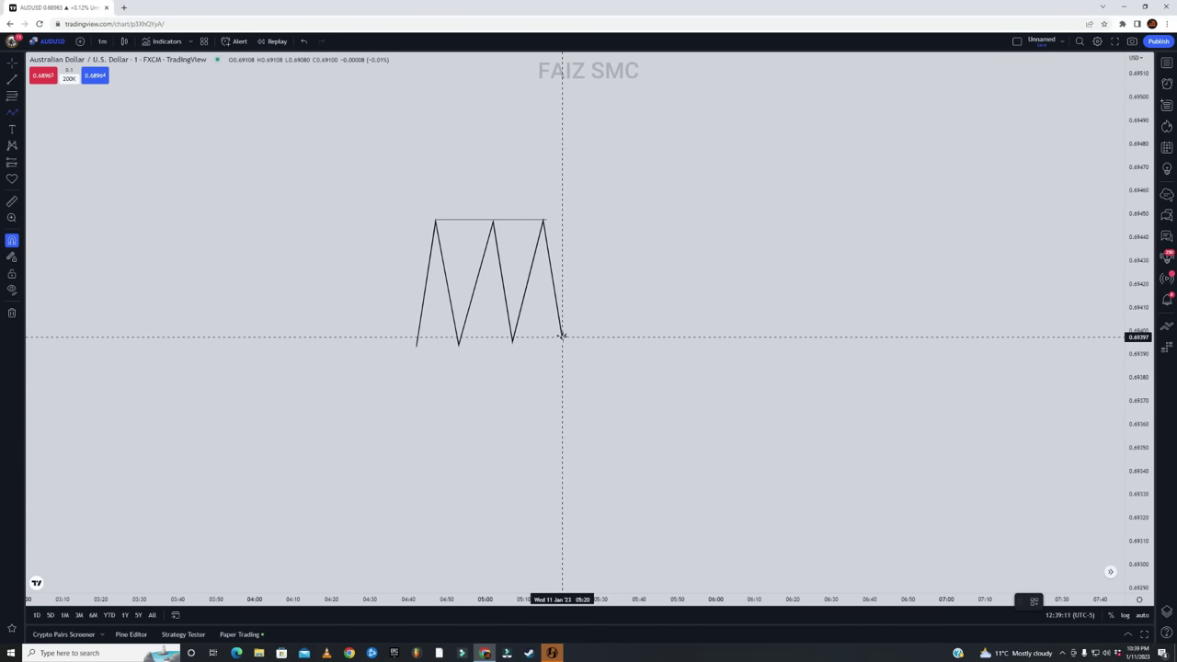
{"action": "left_click", "coordinate": [561, 337]}
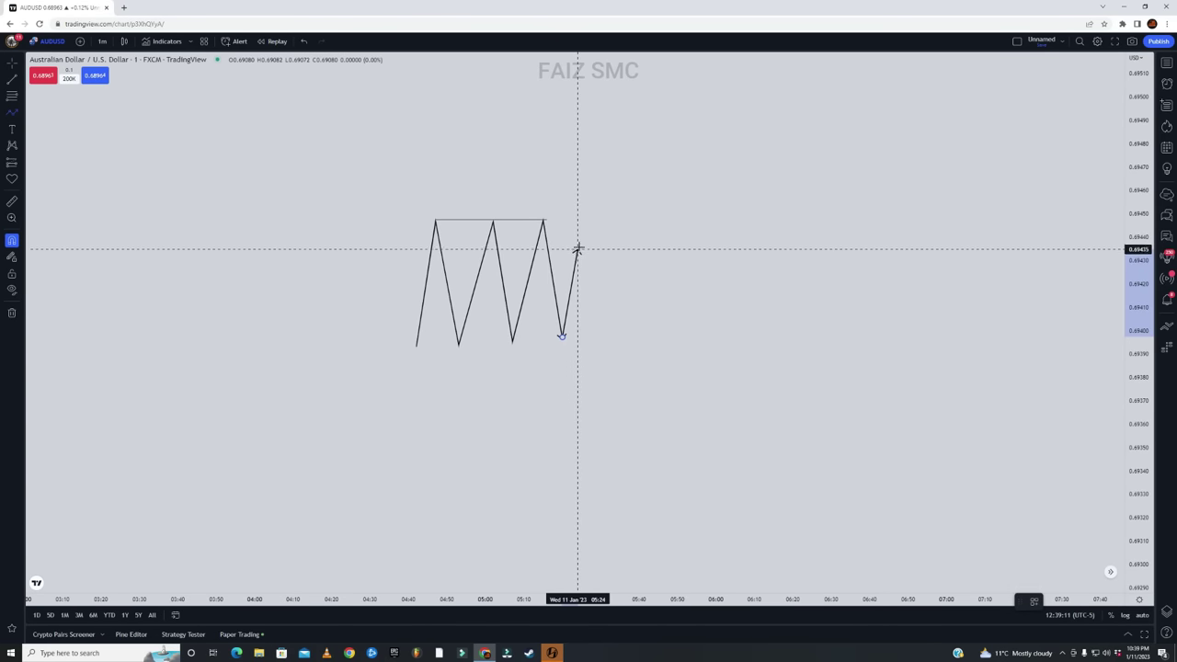
{"action": "left_click", "coordinate": [581, 194]}
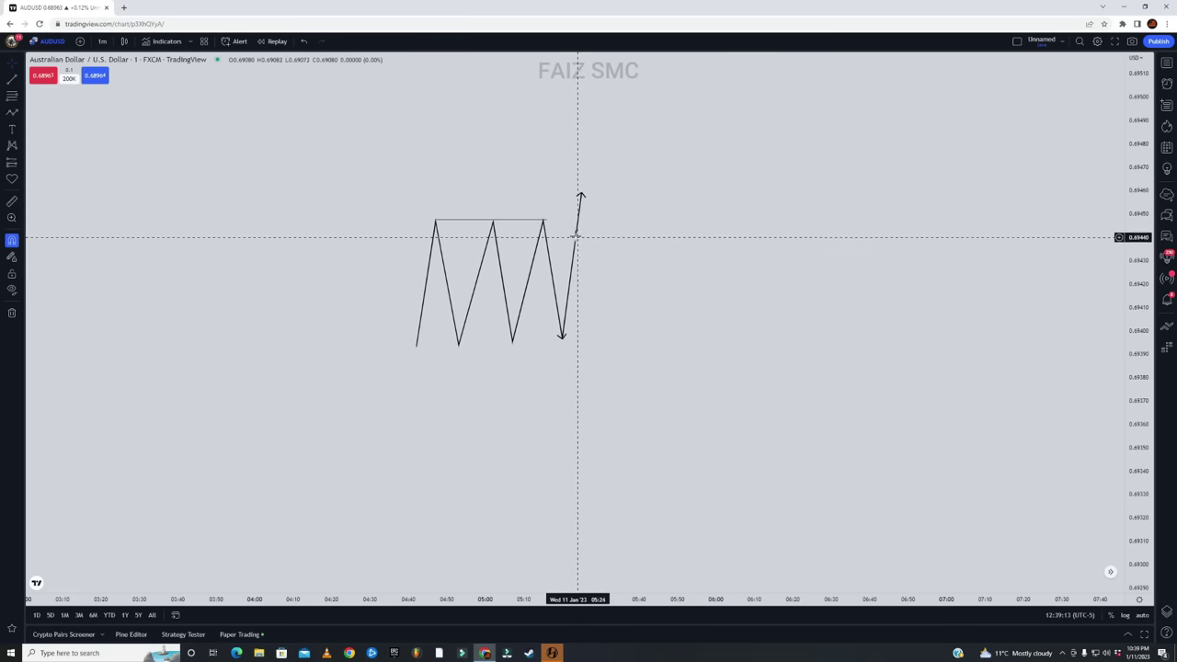
{"action": "left_click", "coordinate": [665, 221]}
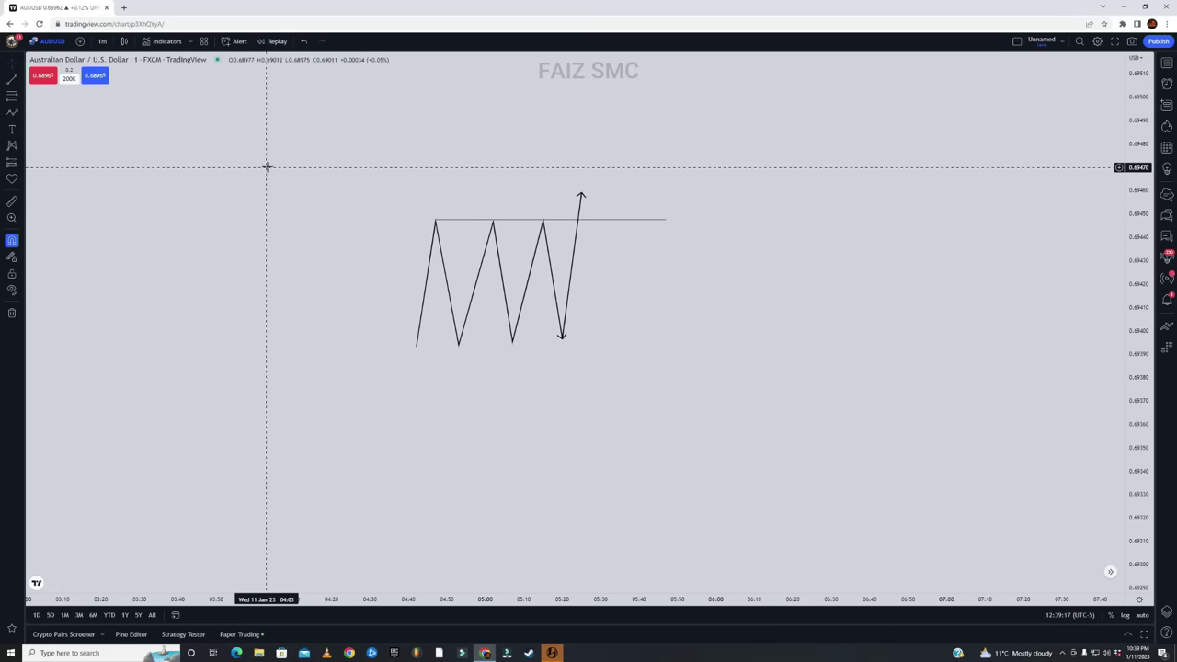
Draw a descending zigzag path with two pullbacks, ending at the starting low of the range pattern
{"action": "left_click", "coordinate": [13, 113]}
{"action": "left_click", "coordinate": [208, 111]}
{"action": "left_click", "coordinate": [251, 226]}
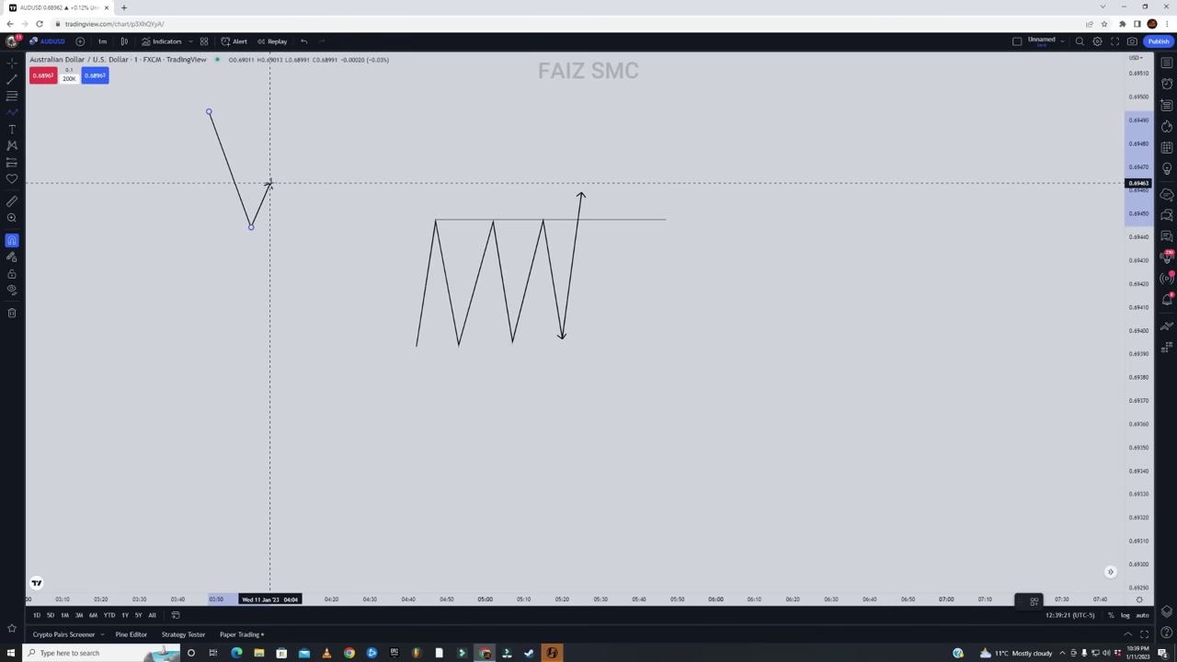
{"action": "left_click", "coordinate": [270, 184]}
{"action": "left_click", "coordinate": [327, 303]}
{"action": "double_click", "coordinate": [414, 346]}
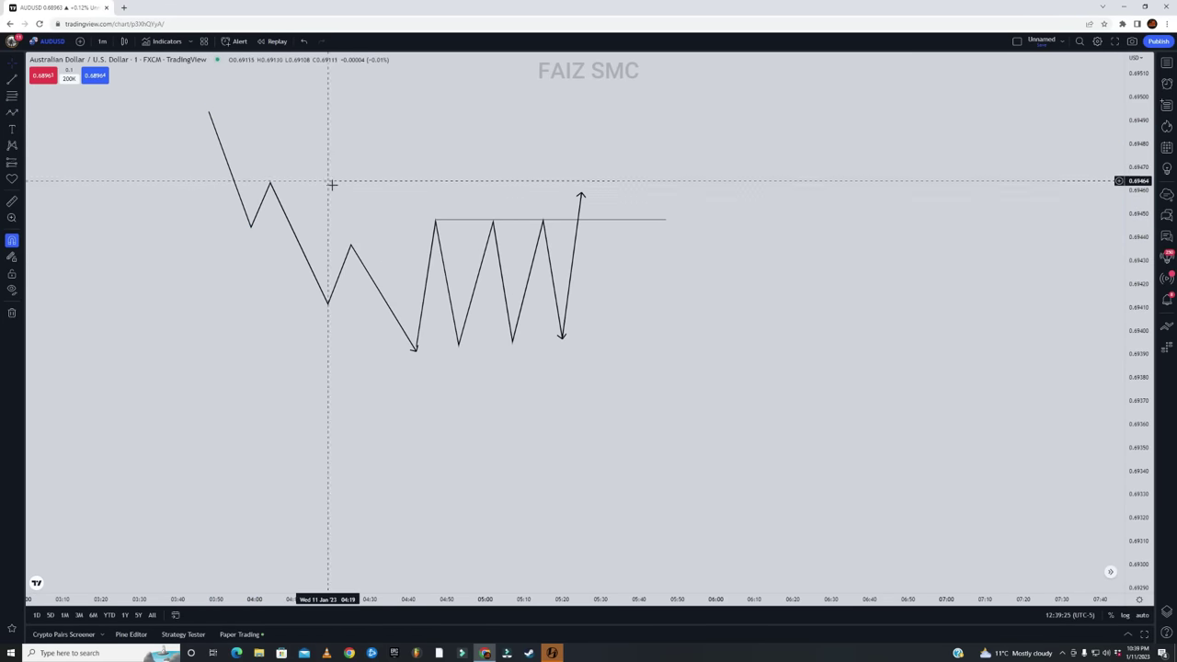
Draw a downward path from the spike high above the line to below the range lows, at about 0.69372
{"action": "left_click_drag", "start_coordinate": [460, 195], "coordinate": [426, 240]}
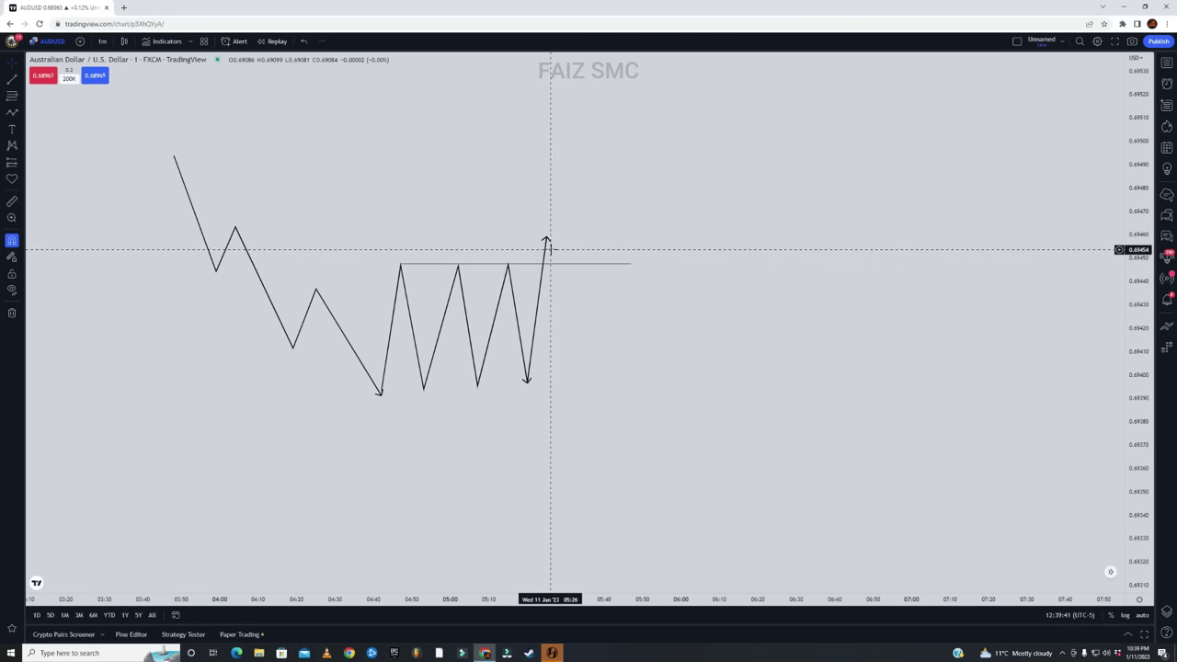
{"action": "left_click", "coordinate": [13, 113]}
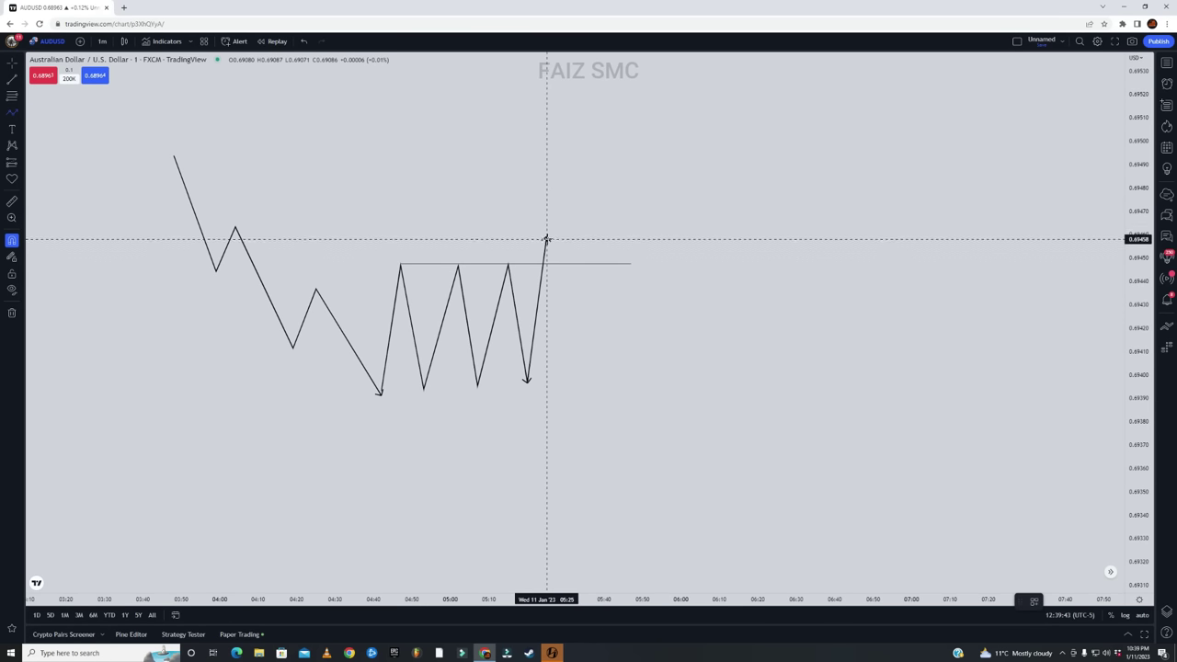
{"action": "left_click_drag", "start_coordinate": [546, 239], "coordinate": [553, 440]}
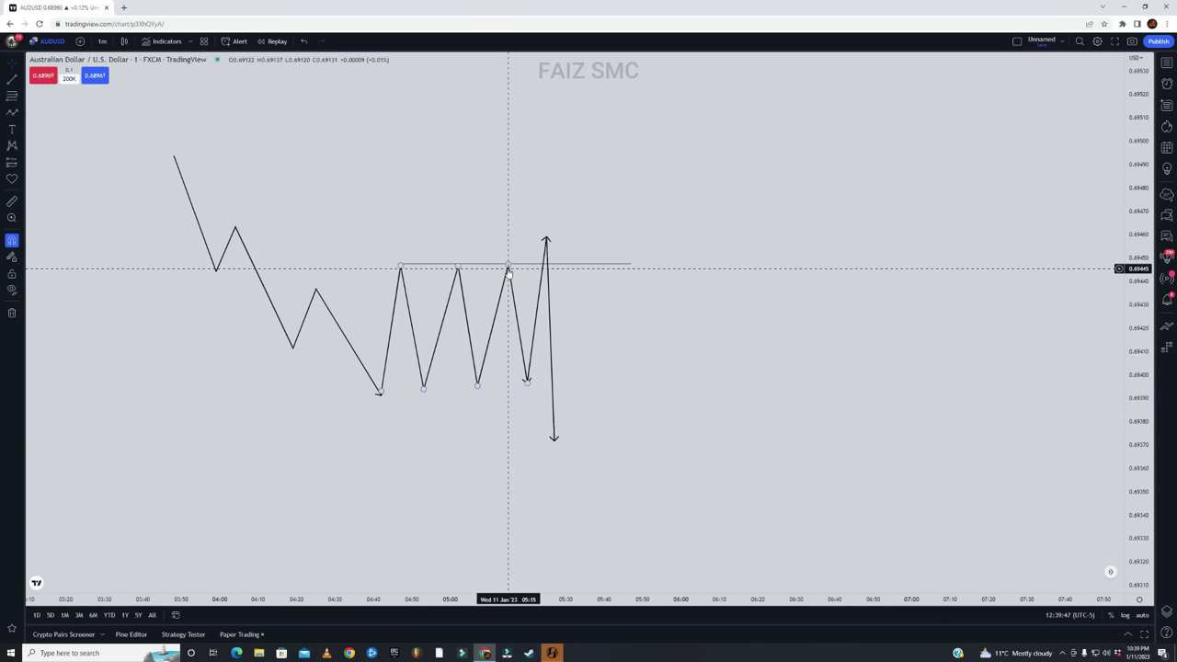
Nudge the first inner low of the range zigzag slightly up and to the right
{"action": "left_click", "coordinate": [506, 266]}
{"action": "left_click_drag", "start_coordinate": [580, 325], "coordinate": [741, 390]}
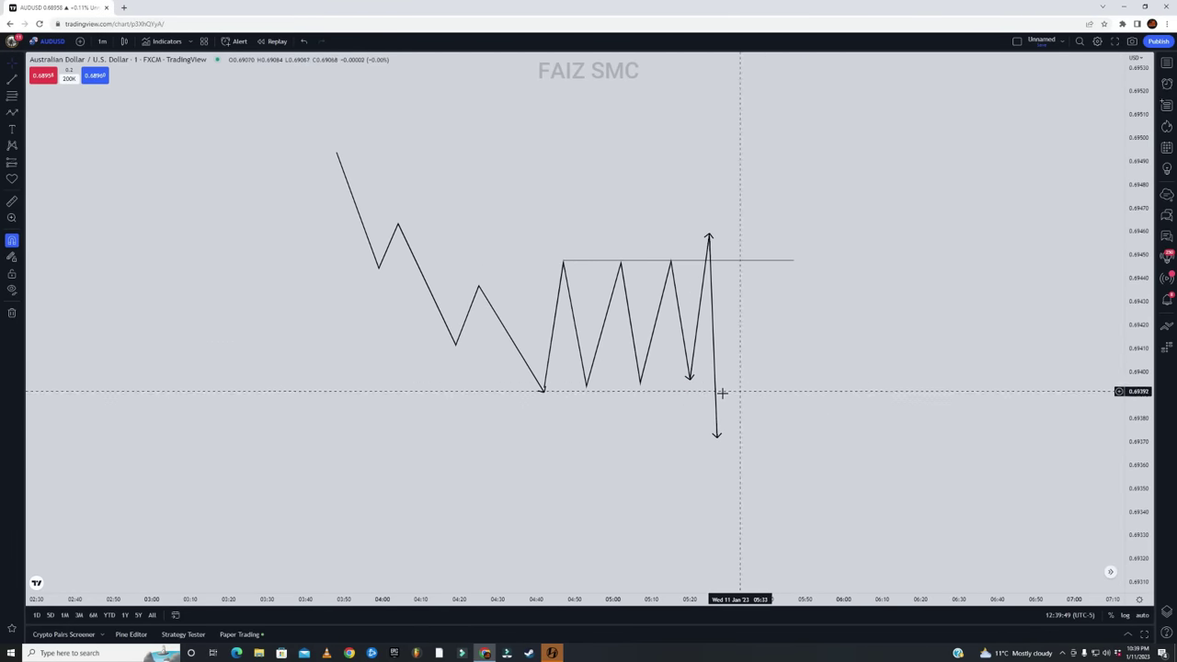
{"action": "left_click", "coordinate": [622, 405]}
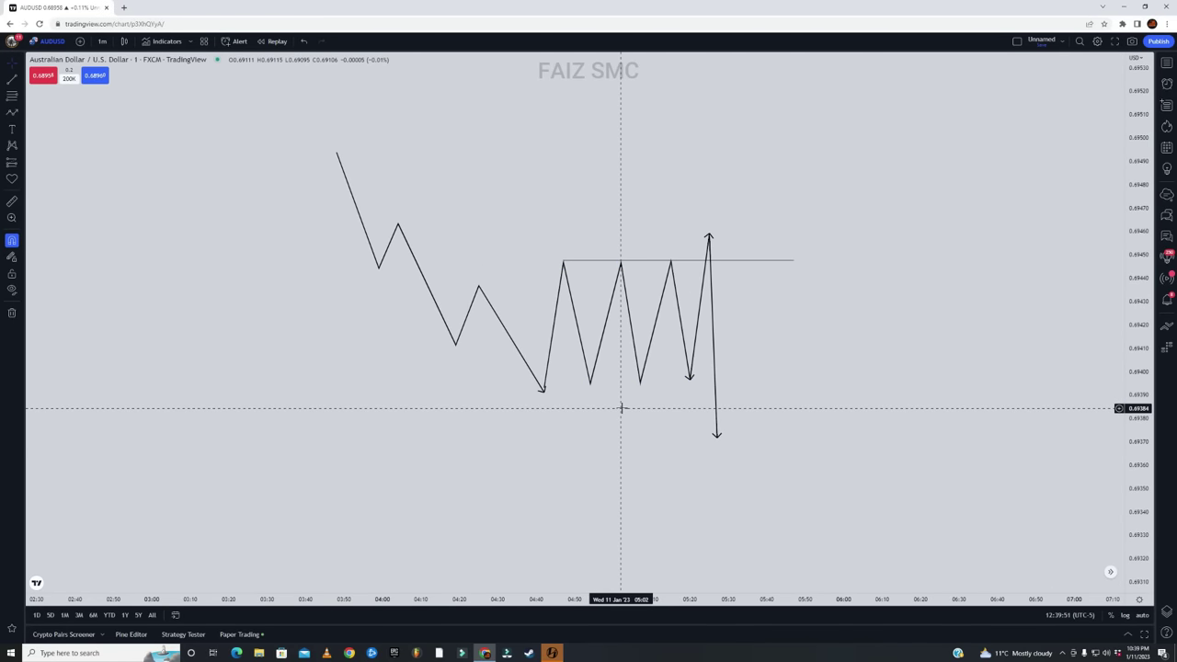
{"action": "left_click_drag", "start_coordinate": [646, 380], "coordinate": [579, 468]}
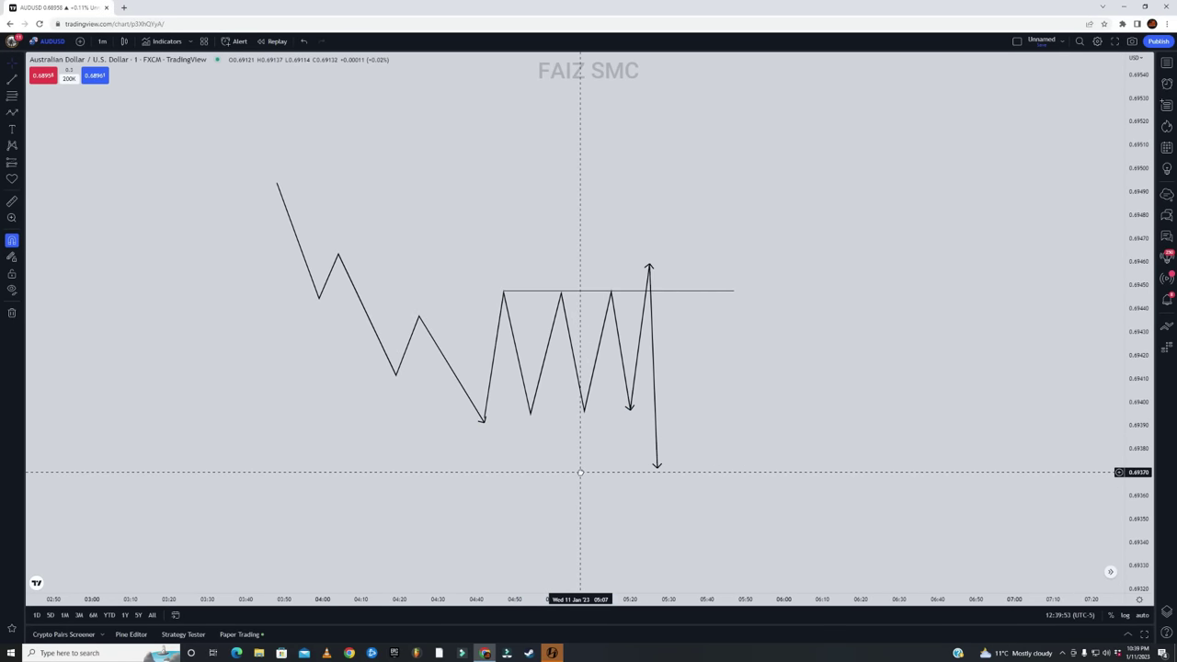
Draw a rectangle around the spike above the horizontal line, from about 0.69460 down to 0.69448
{"action": "left_click", "coordinate": [20, 93]}
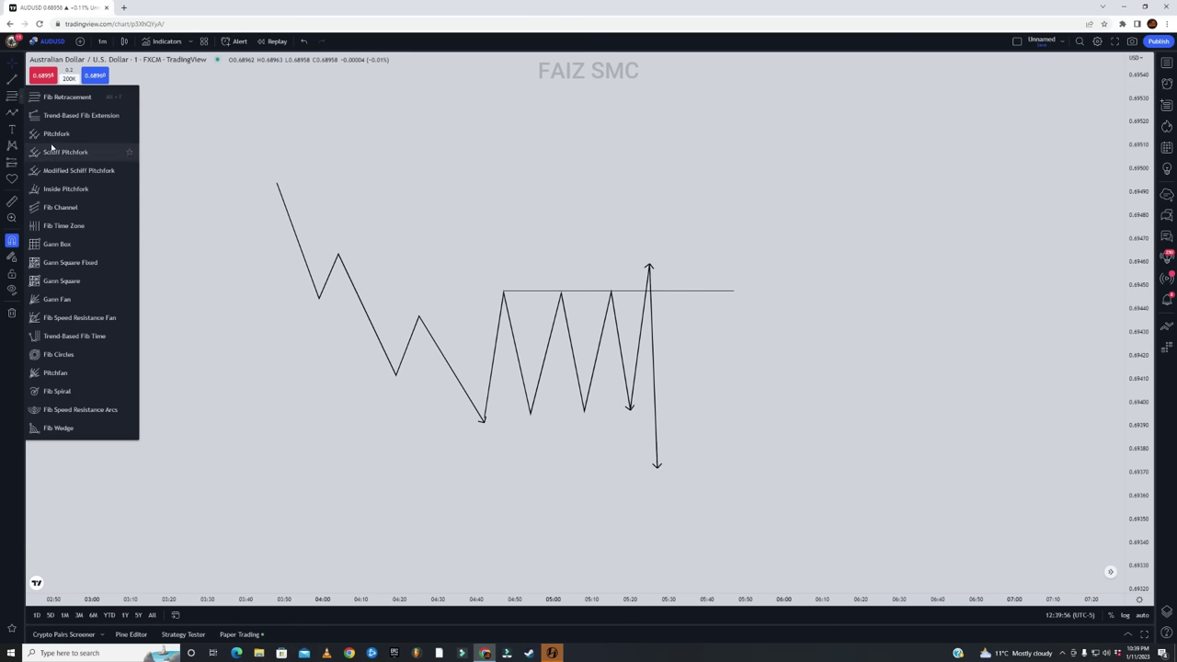
{"action": "left_click", "coordinate": [19, 111]}
{"action": "left_click", "coordinate": [55, 151]}
{"action": "left_click", "coordinate": [626, 262]}
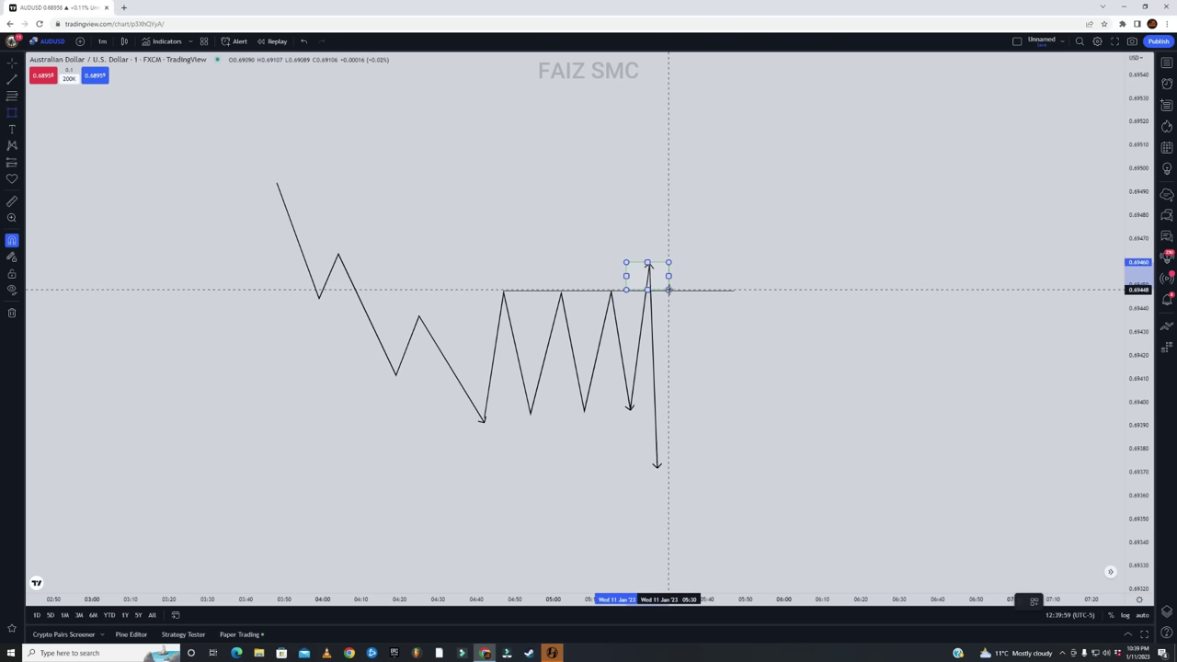
{"action": "left_click", "coordinate": [669, 288]}
{"action": "left_click", "coordinate": [723, 275]}
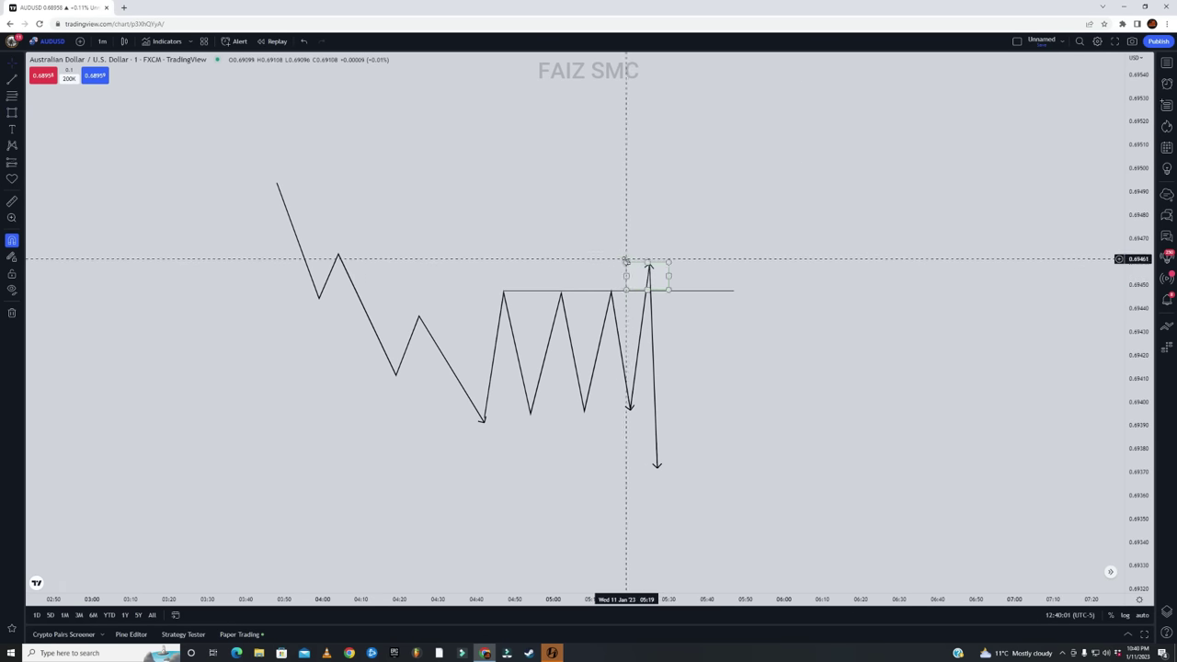
{"action": "left_click", "coordinate": [341, 257]}
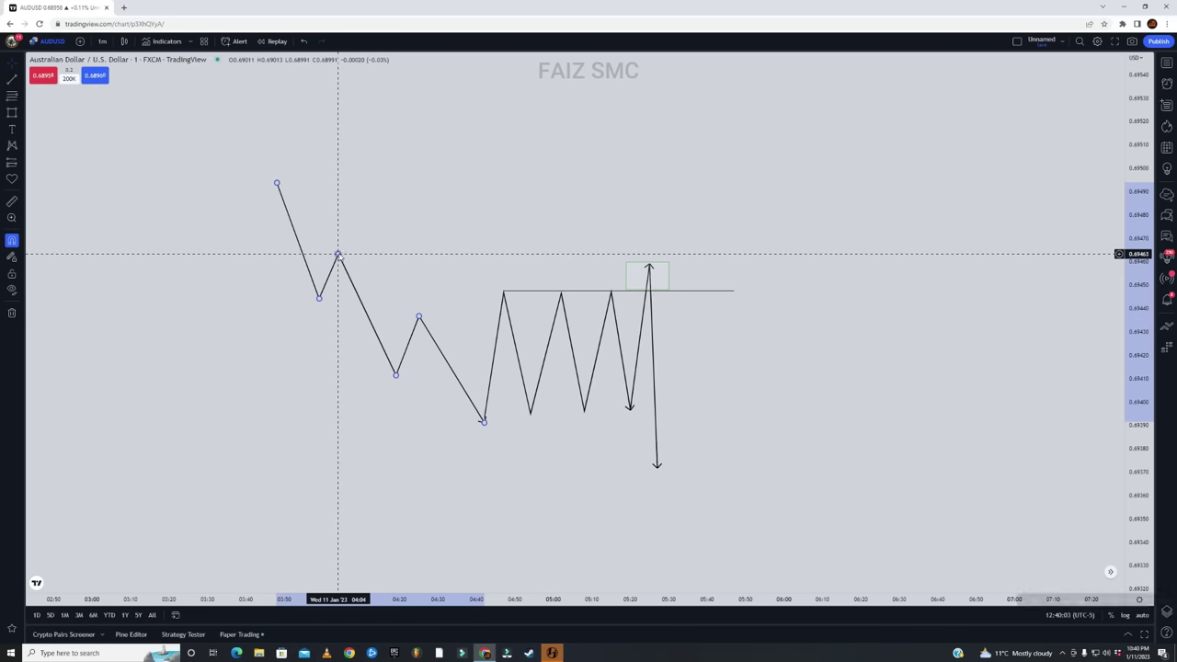
{"action": "left_click_drag", "start_coordinate": [342, 257], "coordinate": [339, 254]}
{"action": "left_click", "coordinate": [749, 340]}
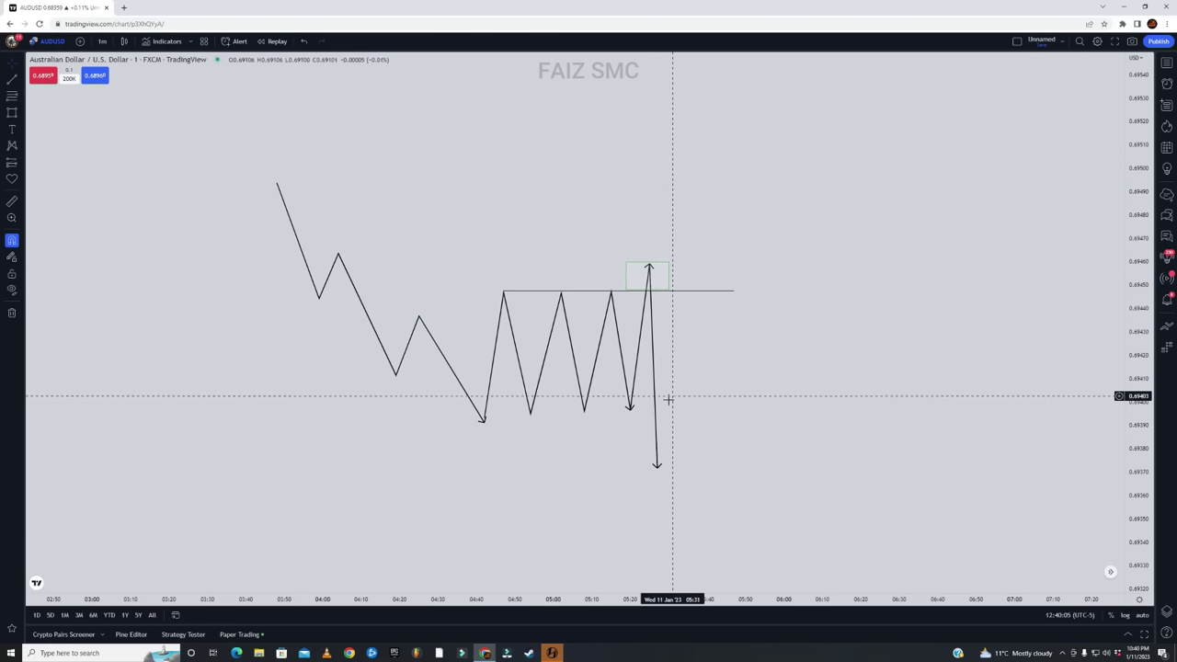
Draw a path from the low beneath the range up to just under the horizontal line
{"action": "left_click", "coordinate": [23, 117]}
{"action": "left_click", "coordinate": [71, 204]}
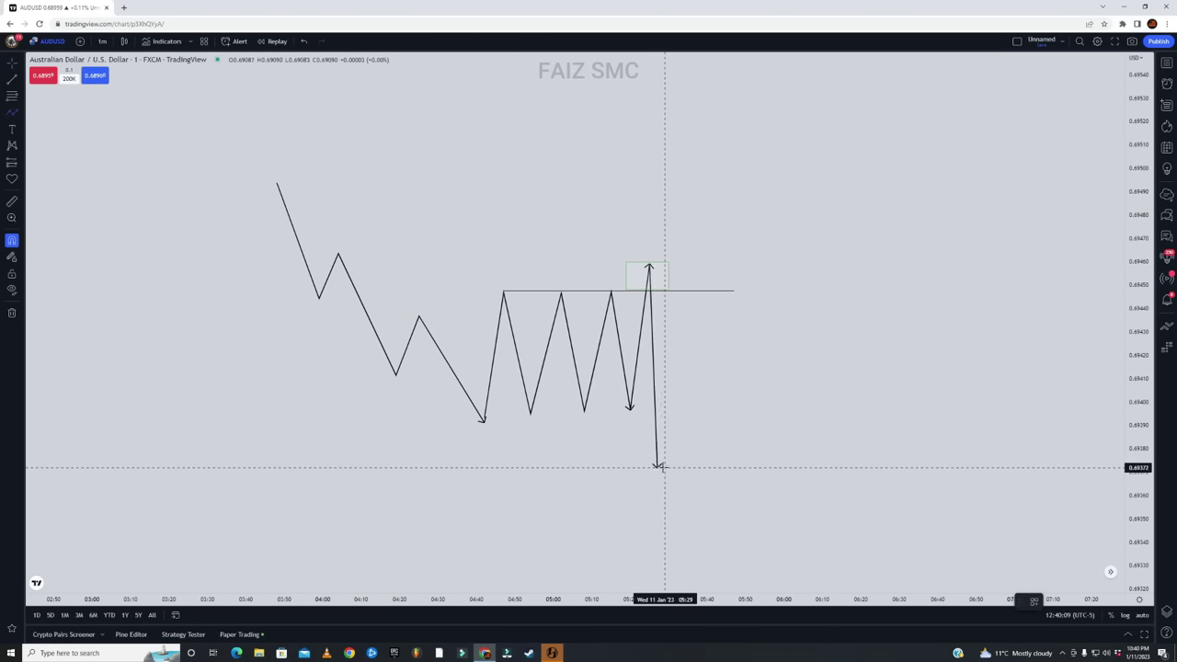
{"action": "left_click", "coordinate": [657, 466]}
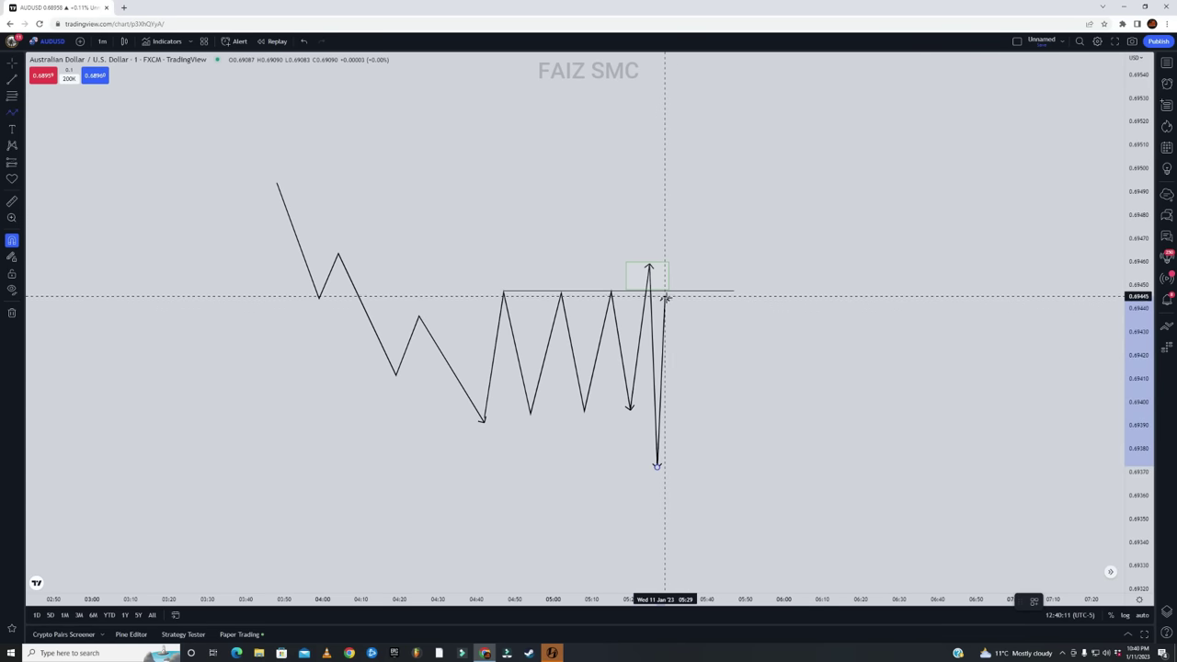
{"action": "double_click", "coordinate": [681, 299]}
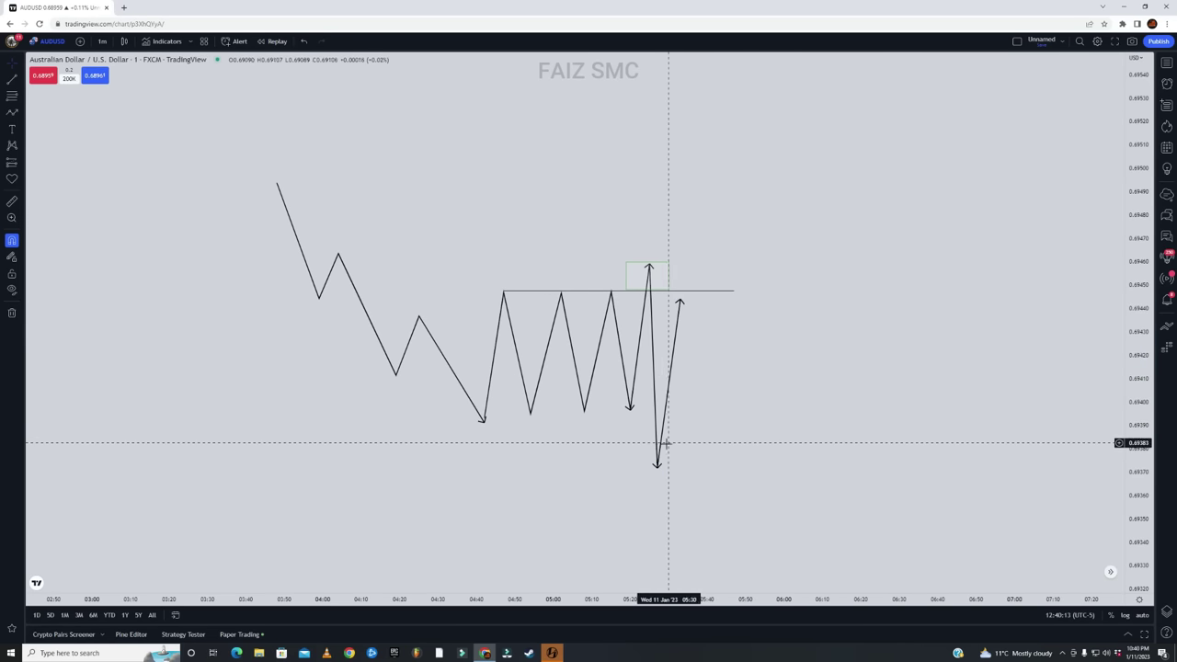
Draw a Fib Retracement from the spike high at 0.69459 to the low at 0.69372
{"action": "left_click", "coordinate": [9, 98]}
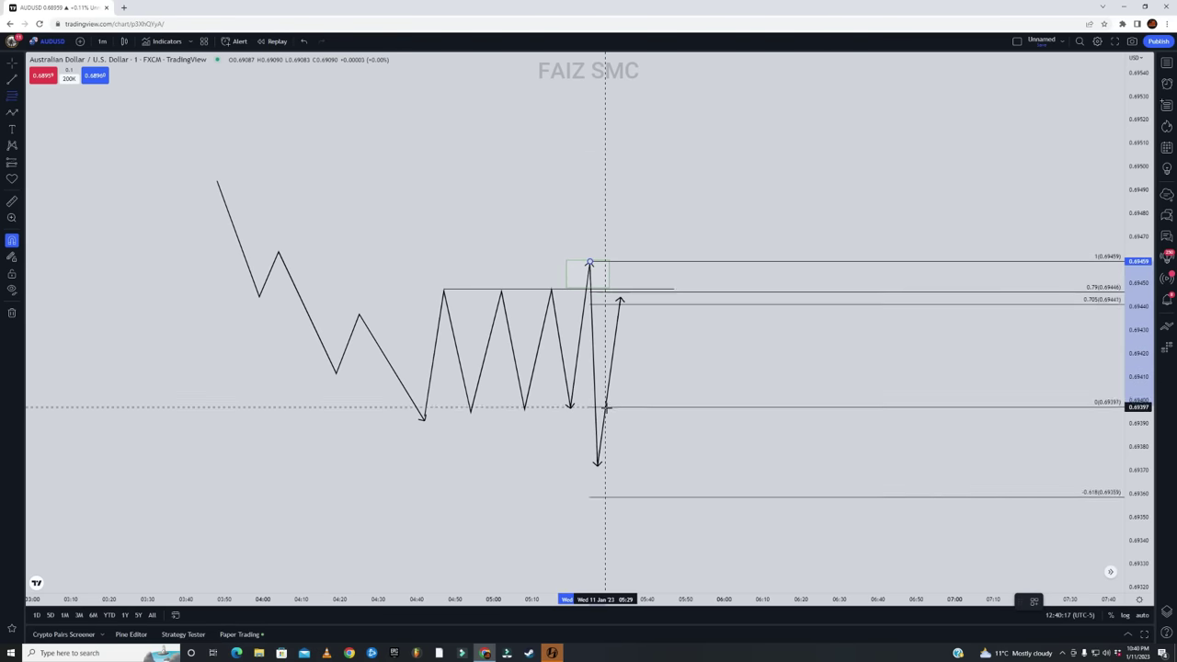
{"action": "left_click", "coordinate": [599, 466]}
{"action": "left_click", "coordinate": [664, 367]}
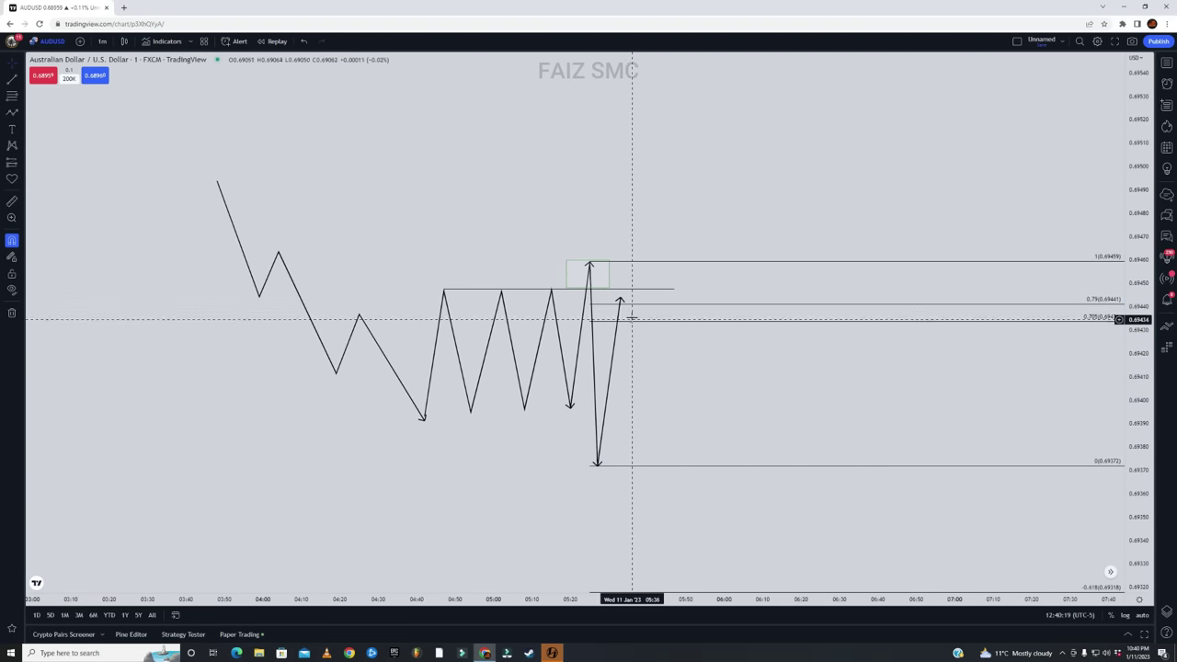
Lower the last upward arrow's tip to the 0.705 Fibonacci level and review the retracement's level settings
{"action": "left_click_drag", "start_coordinate": [622, 299], "coordinate": [617, 318]}
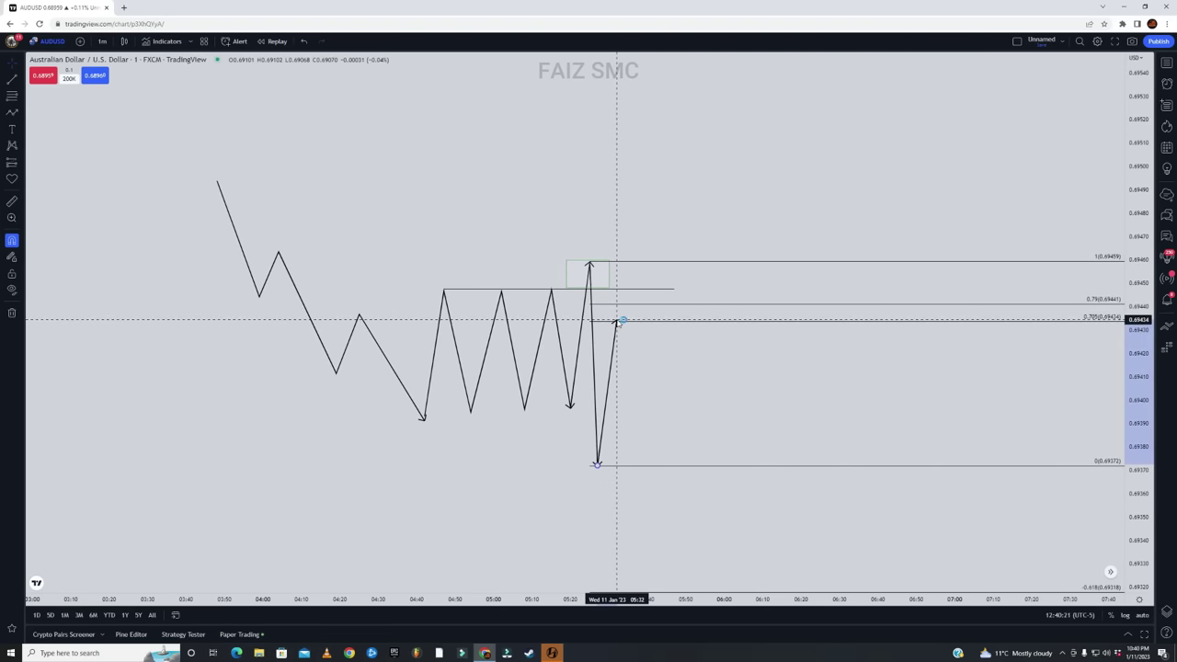
{"action": "double_click", "coordinate": [617, 324]}
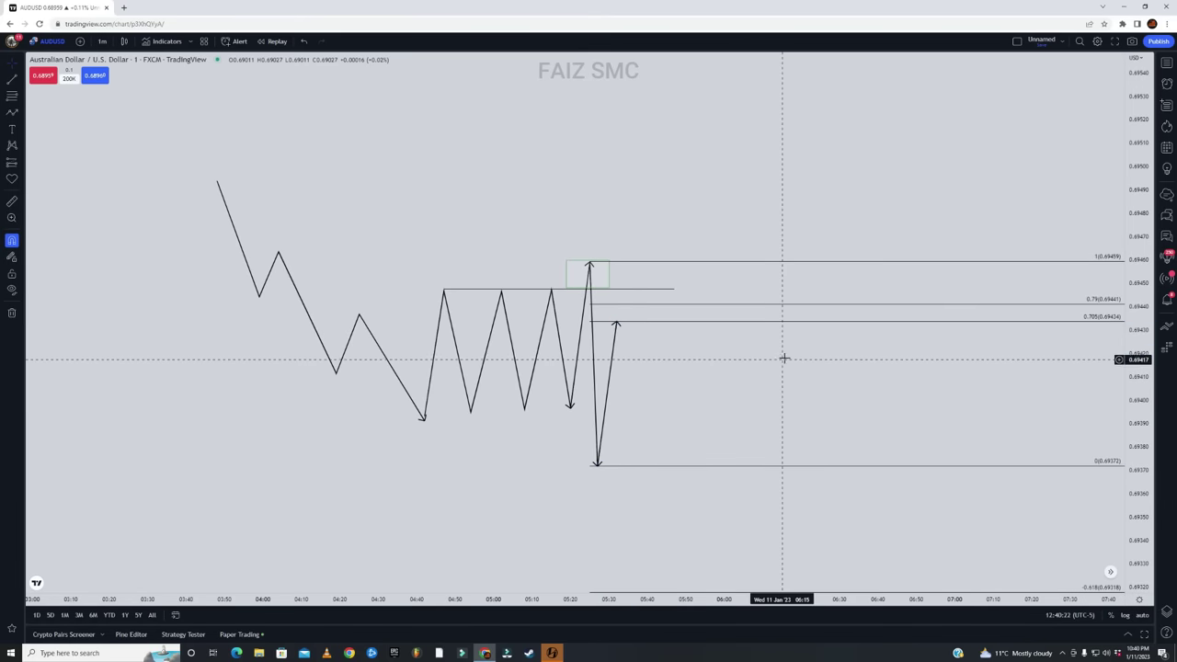
{"action": "double_click", "coordinate": [833, 323]}
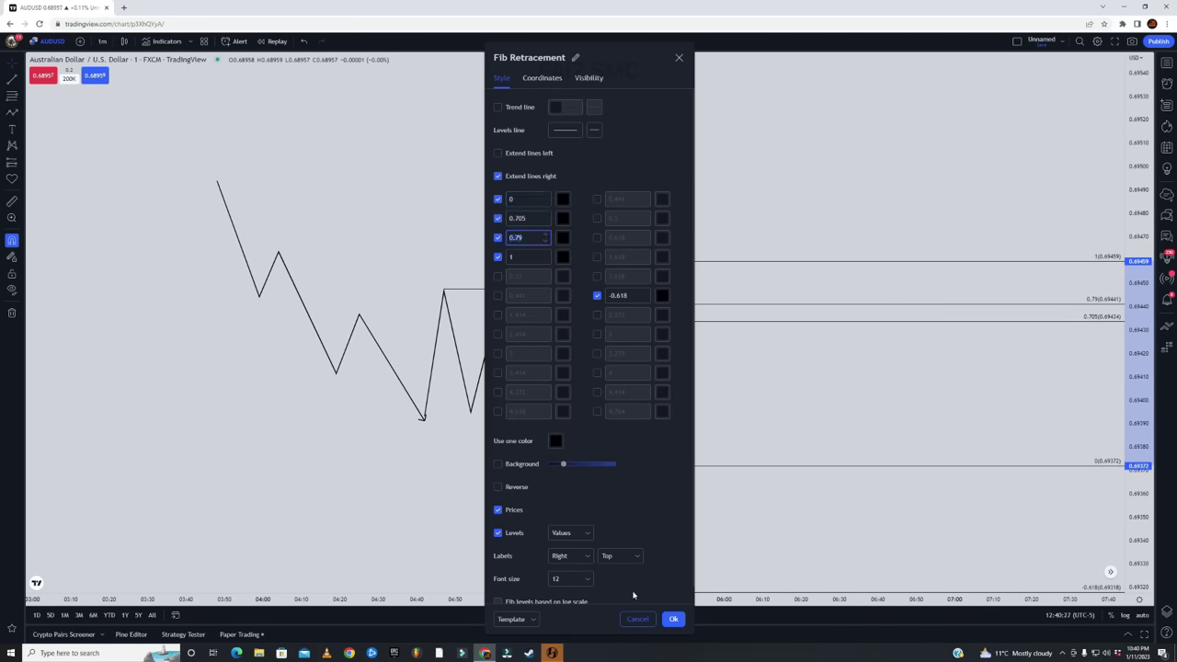
{"action": "left_click", "coordinate": [673, 618]}
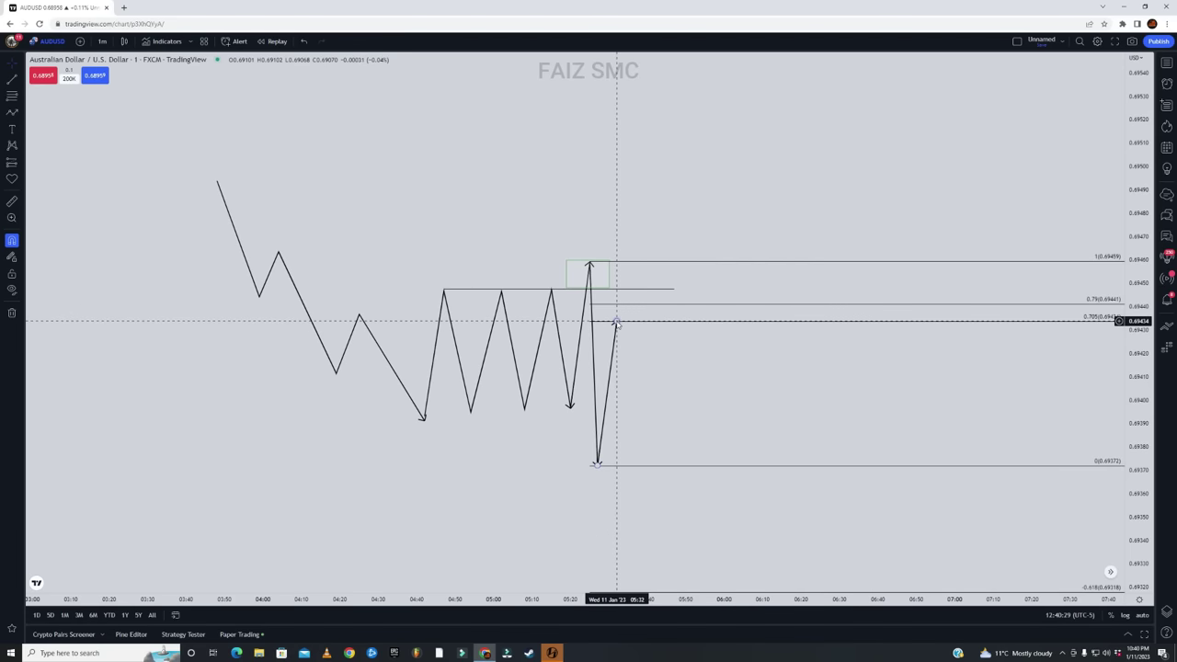
Remove all drawings from the chart
{"action": "right_click", "coordinate": [489, 252]}
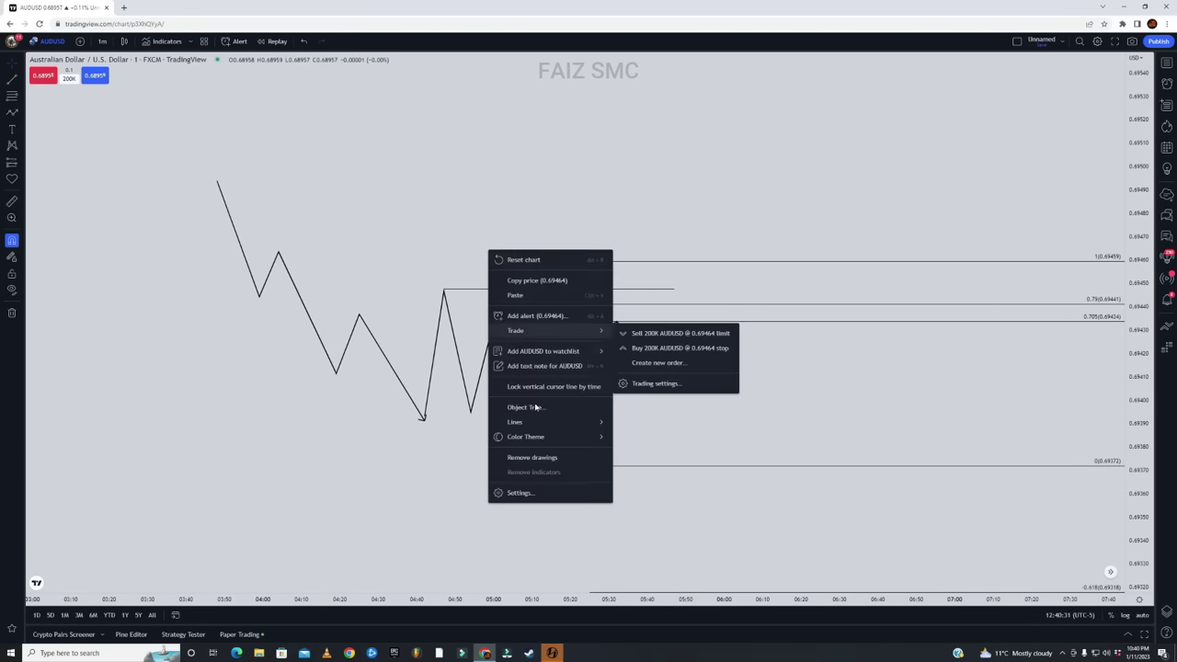
{"action": "left_click", "coordinate": [529, 454]}
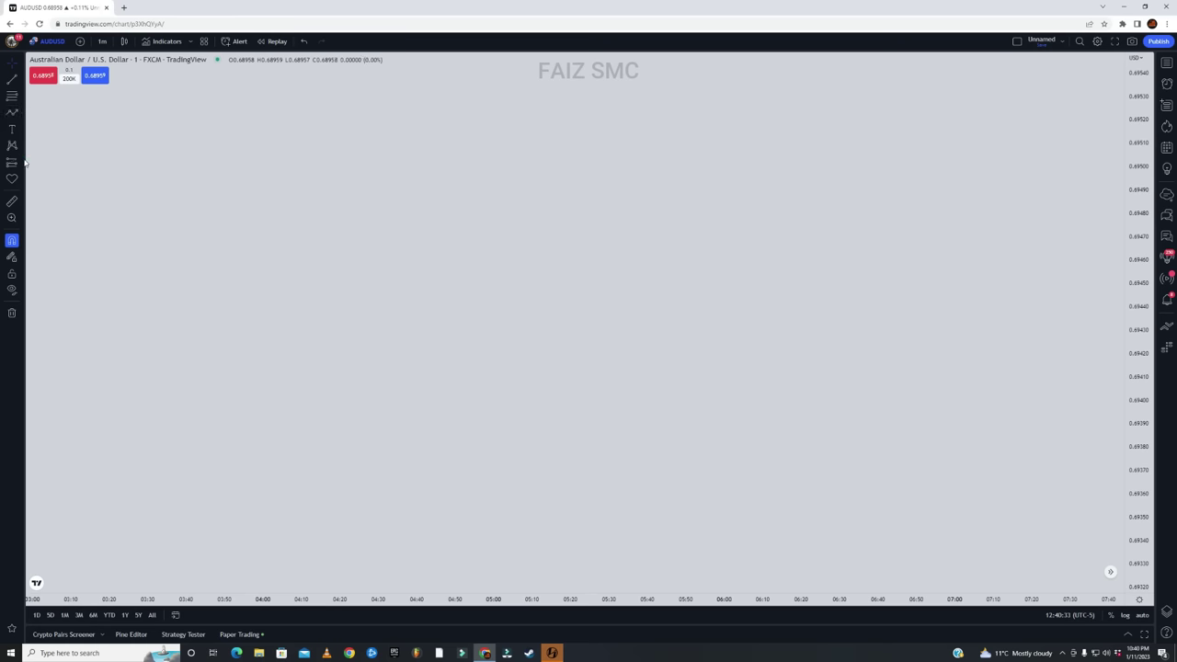
{"action": "left_click", "coordinate": [25, 162]}
Draw a rectangle from about 0.69466 down to 0.69430, spanning roughly 04:26 to 05:04
{"action": "left_click", "coordinate": [21, 111]}
{"action": "left_click", "coordinate": [60, 150]}
{"action": "left_click", "coordinate": [362, 246]}
{"action": "left_click", "coordinate": [554, 315]}
{"action": "left_click", "coordinate": [509, 331]}
{"action": "left_click", "coordinate": [608, 316]}
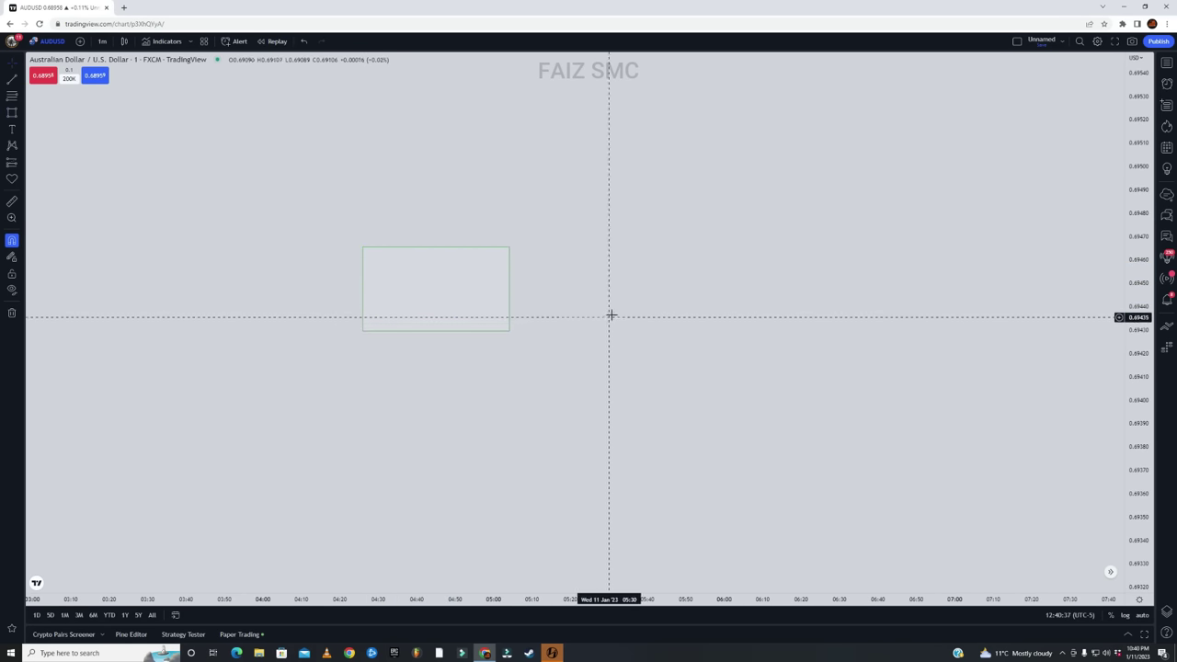
Draw a zigzag path with four peaks inside the rectangle, starting near its lower left corner and ending in a downward arrow
{"action": "left_click_drag", "start_coordinate": [1136, 370], "coordinate": [1137, 286]}
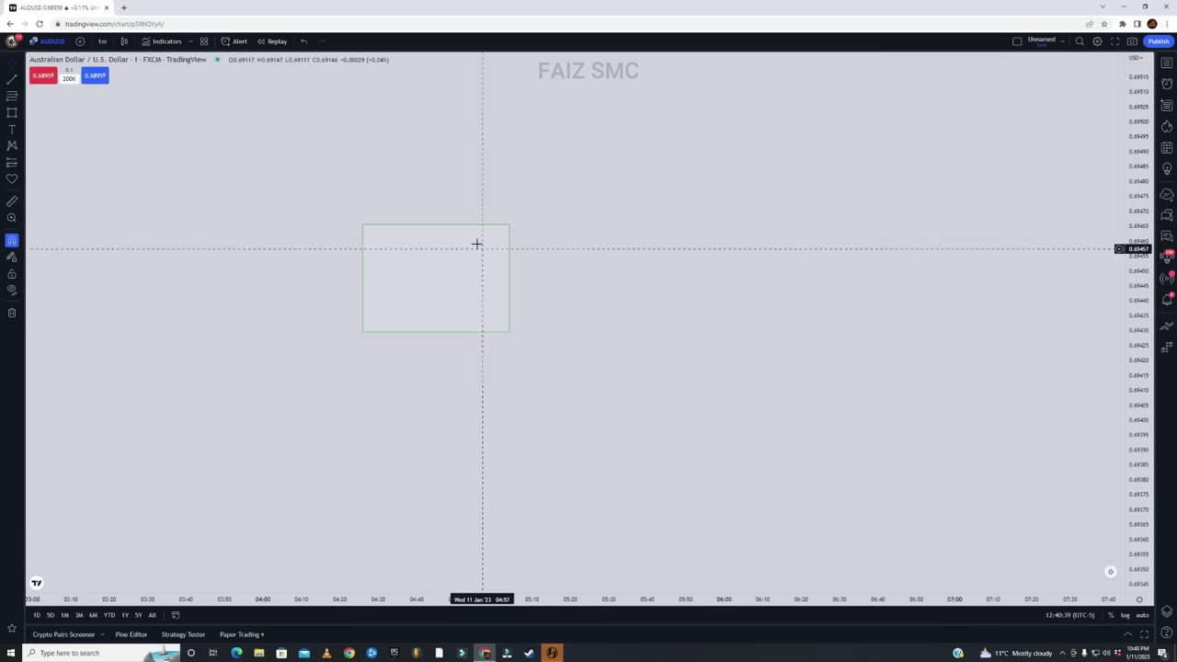
{"action": "left_click", "coordinate": [17, 113]}
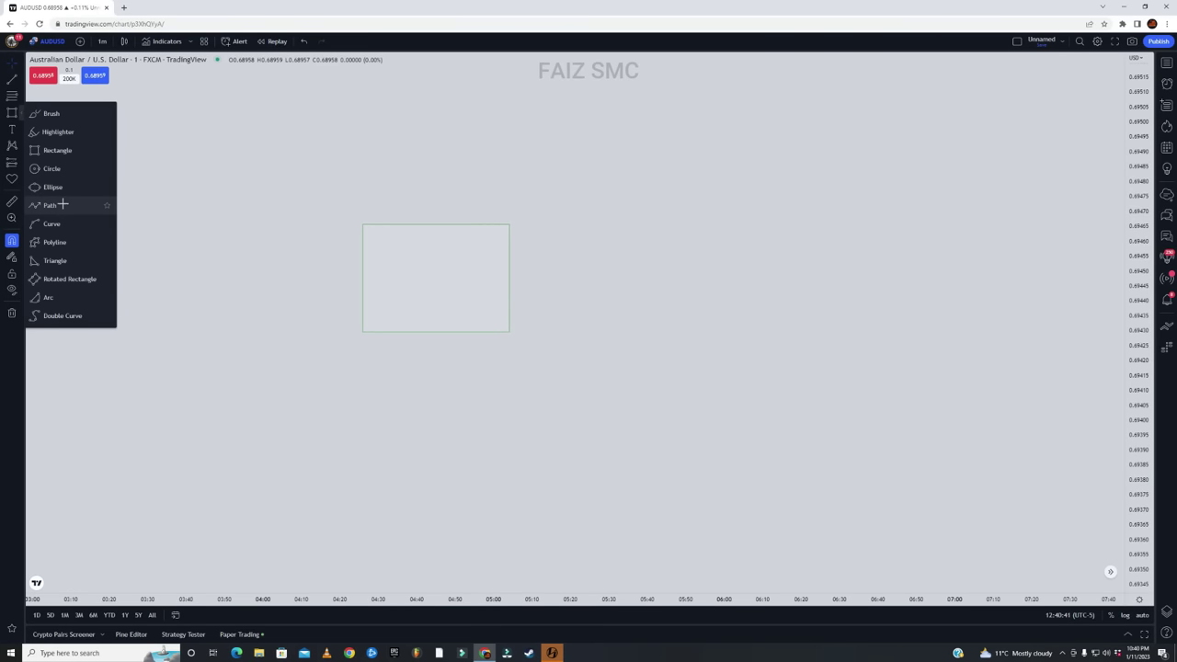
{"action": "left_click", "coordinate": [74, 204]}
{"action": "left_click", "coordinate": [370, 327]}
{"action": "left_click", "coordinate": [394, 229]}
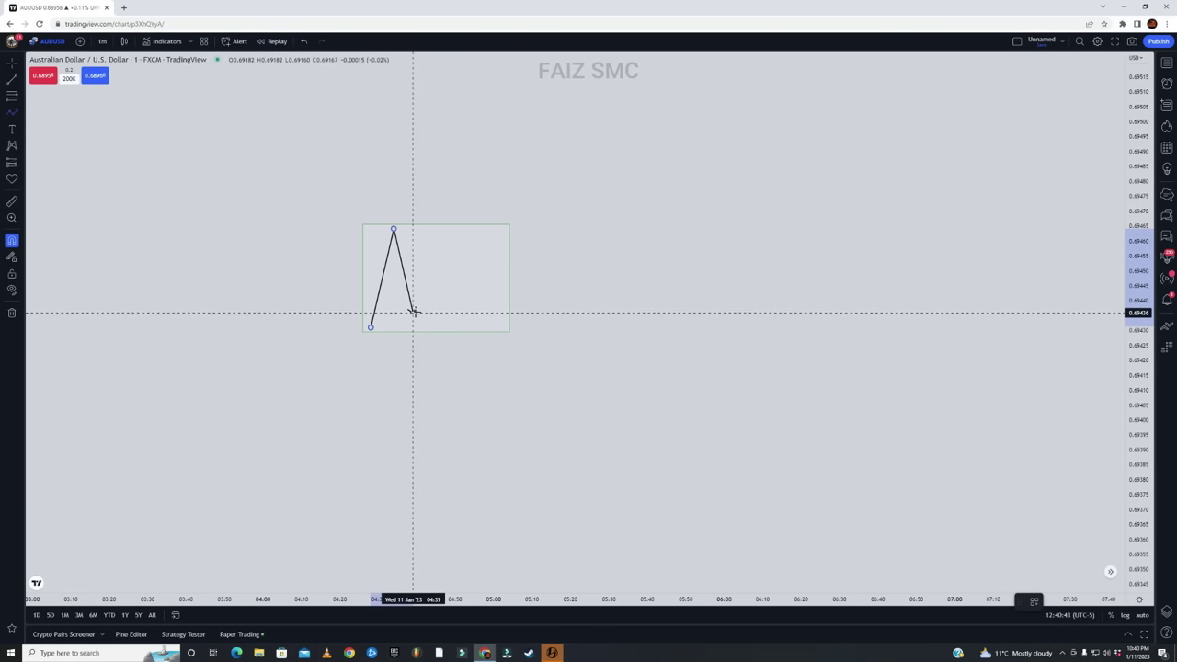
{"action": "left_click", "coordinate": [427, 246]}
{"action": "left_click", "coordinate": [443, 294]}
{"action": "left_click", "coordinate": [454, 237]}
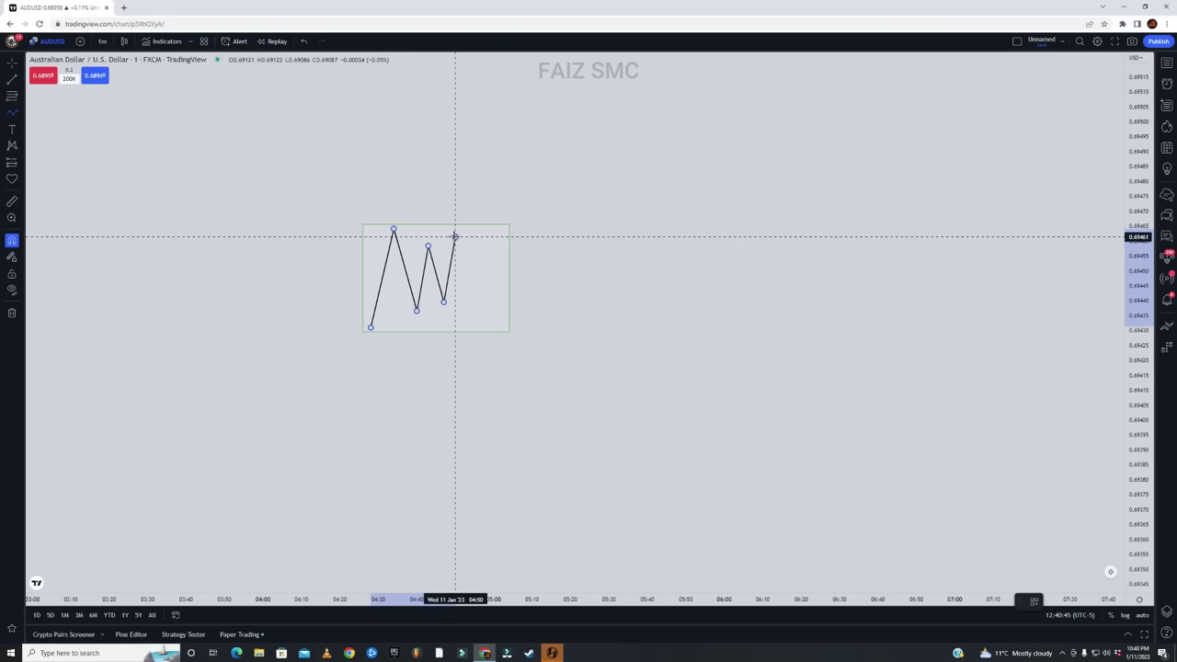
{"action": "left_click", "coordinate": [466, 315]}
{"action": "left_click", "coordinate": [481, 245]}
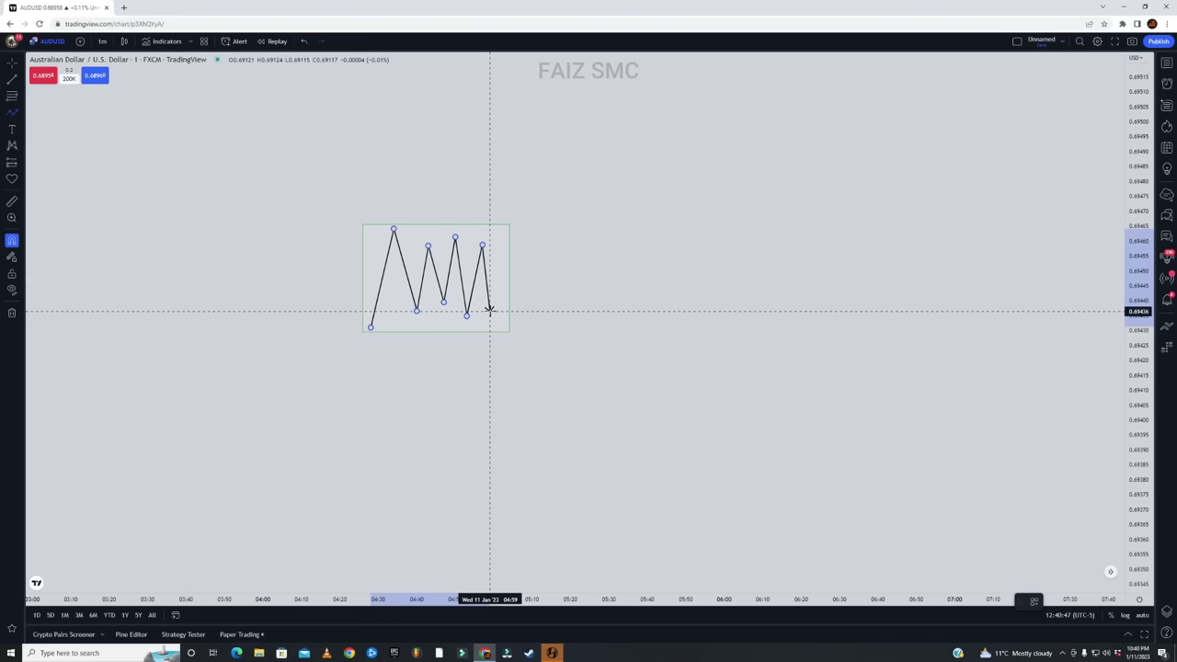
{"action": "double_click", "coordinate": [490, 313]}
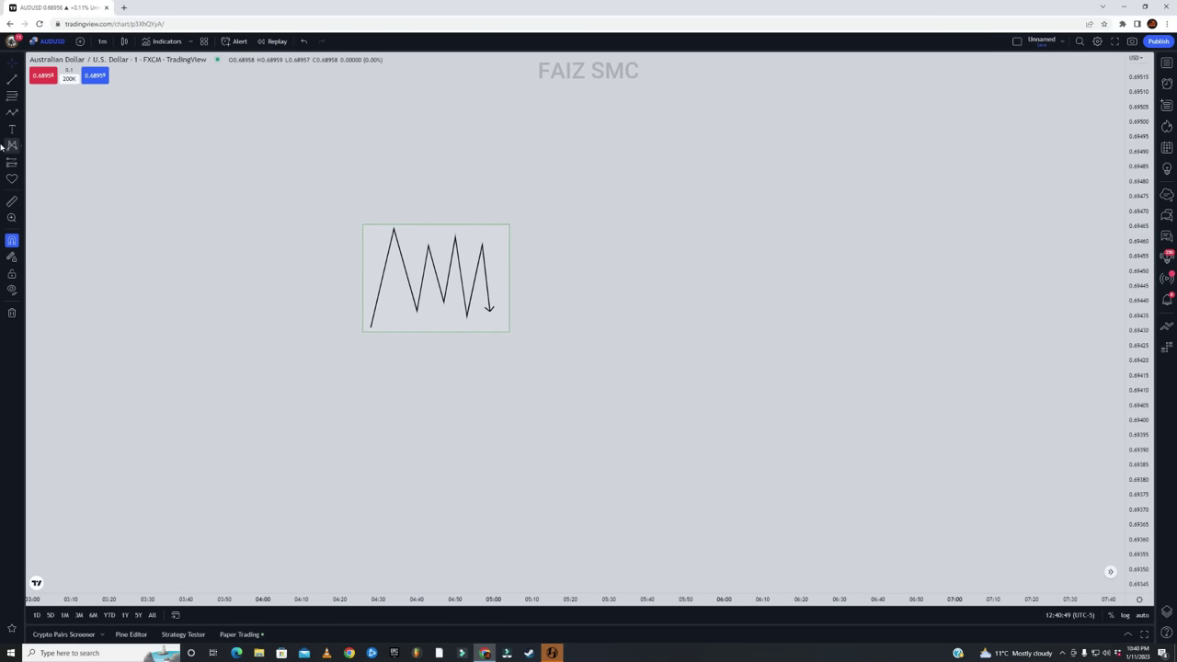
Draw a small rectangle above the range's upper right corner, from about 0.69463 up to 0.69485, spanning 05:04 to 05:14
{"action": "left_click", "coordinate": [22, 115]}
{"action": "left_click", "coordinate": [64, 151]}
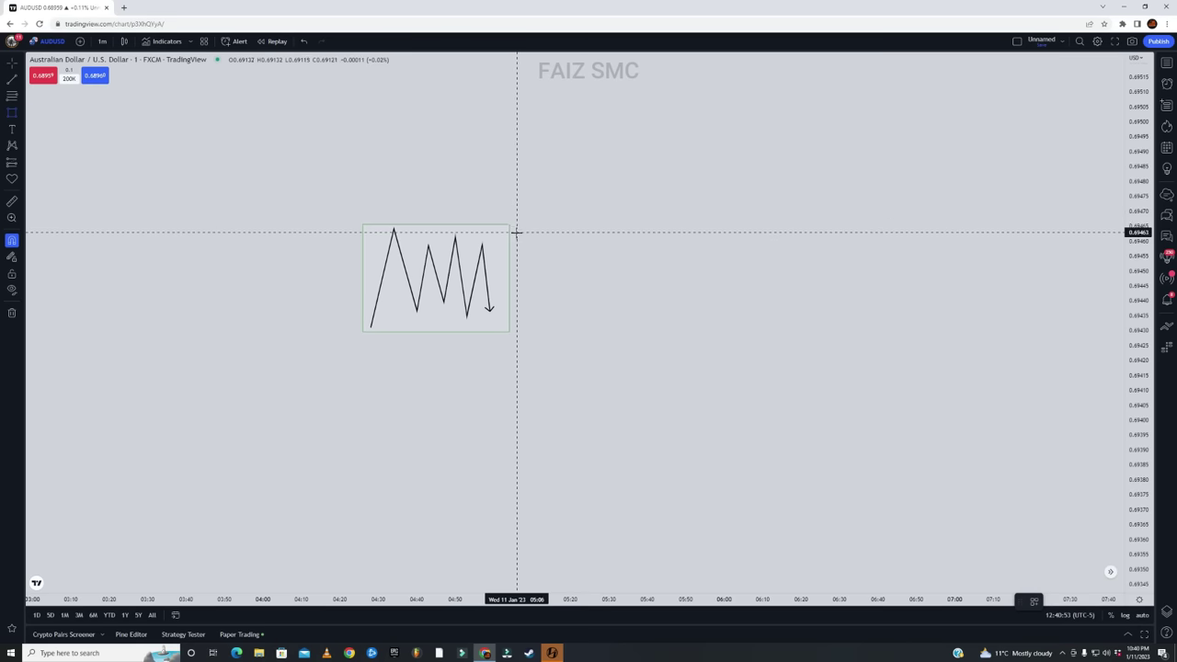
{"action": "left_click_drag", "start_coordinate": [509, 233], "coordinate": [548, 168]}
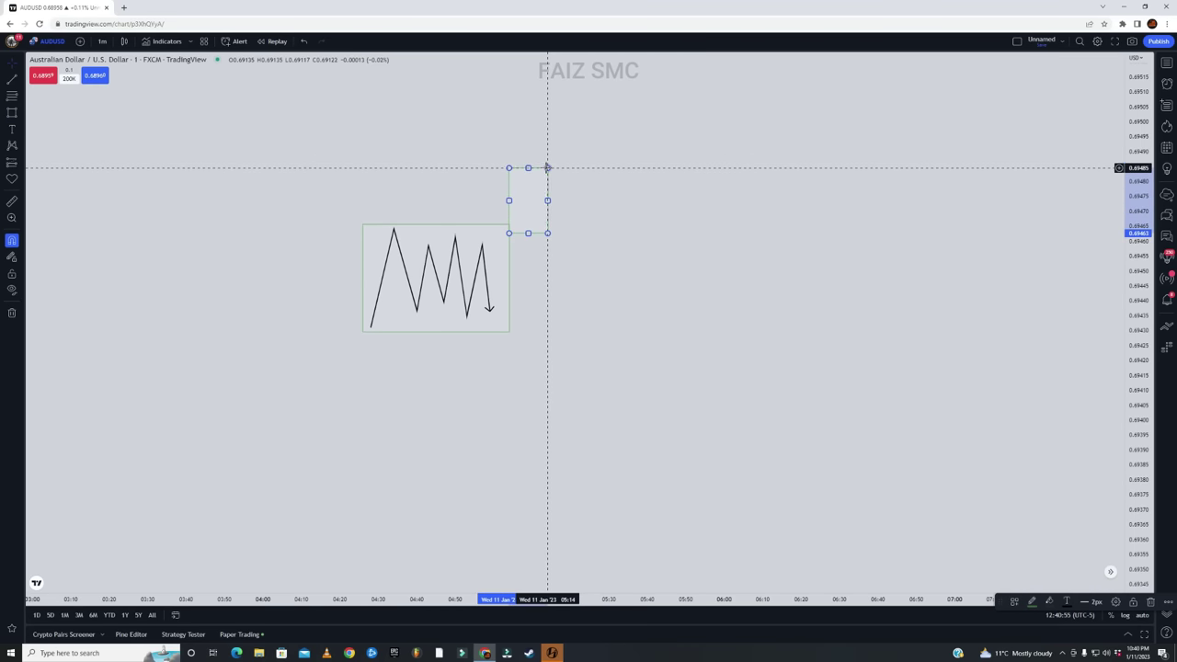
{"action": "left_click_drag", "start_coordinate": [631, 210], "coordinate": [618, 262]}
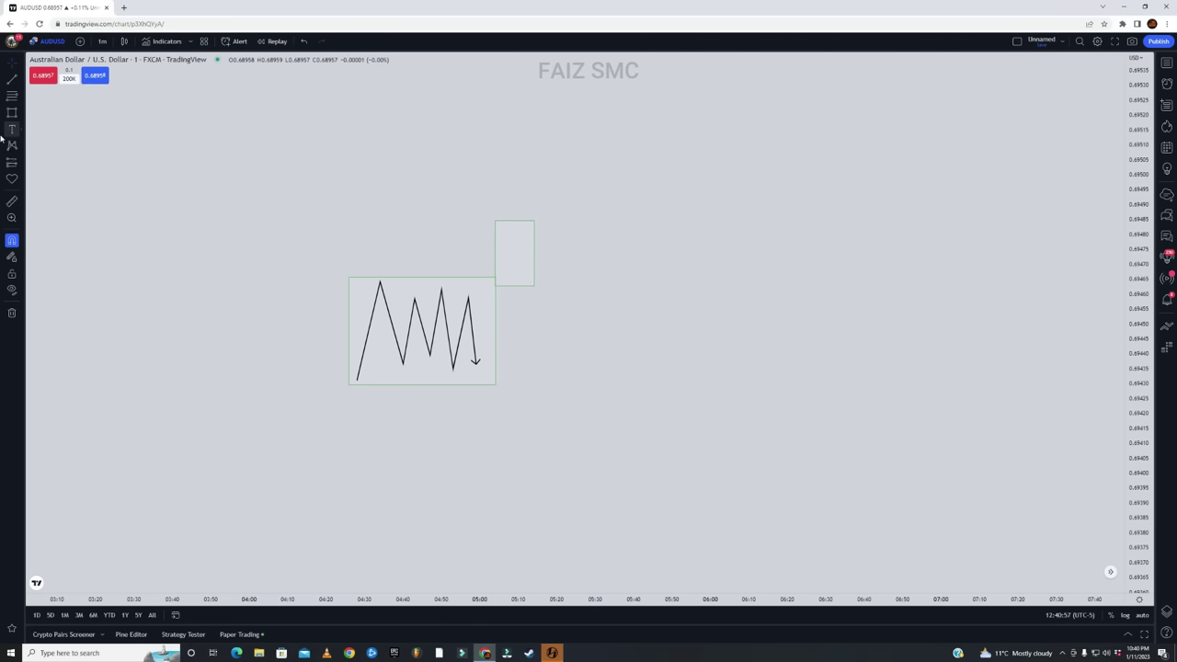
Draw a path from the zigzag's arrow tip through one more swing, spiking into the small rectangle and falling back to its lower edge
{"action": "left_click", "coordinate": [25, 120]}
{"action": "left_click", "coordinate": [64, 206]}
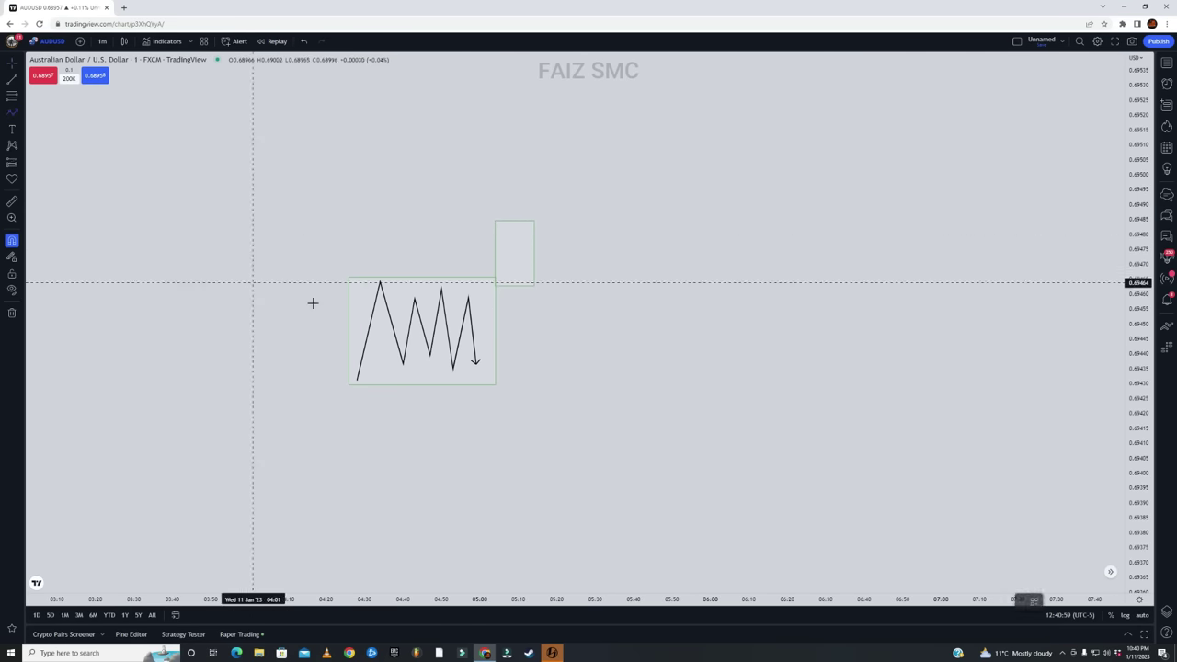
{"action": "left_click", "coordinate": [474, 360]}
{"action": "left_click", "coordinate": [484, 286]}
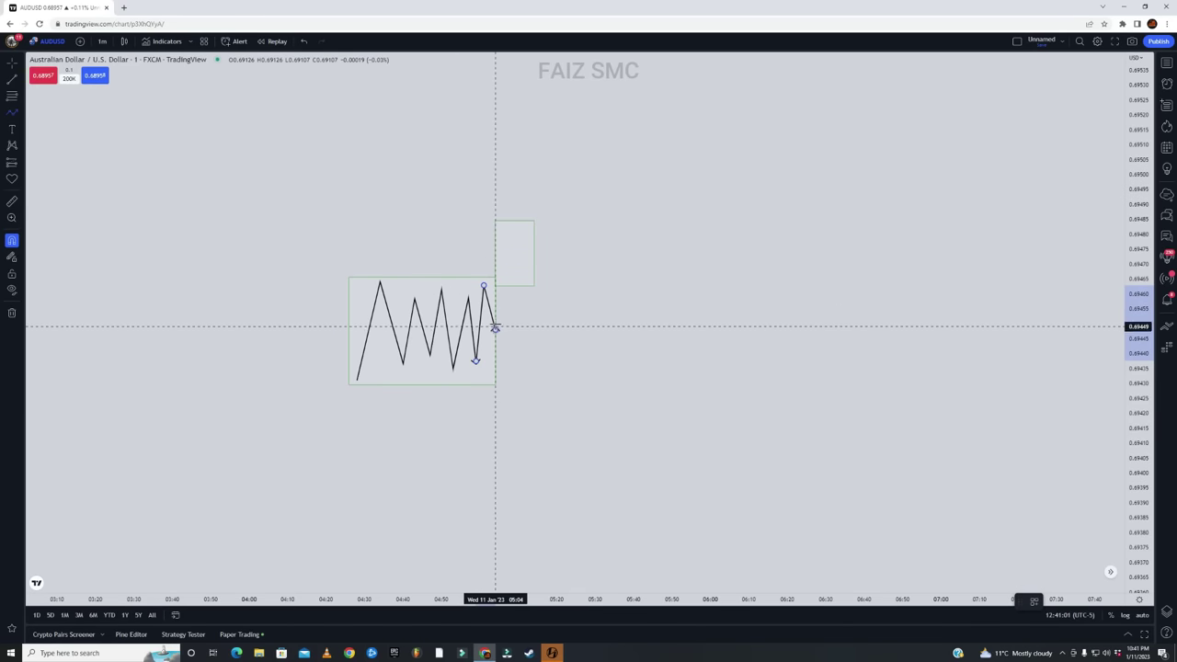
{"action": "left_click", "coordinate": [494, 329]}
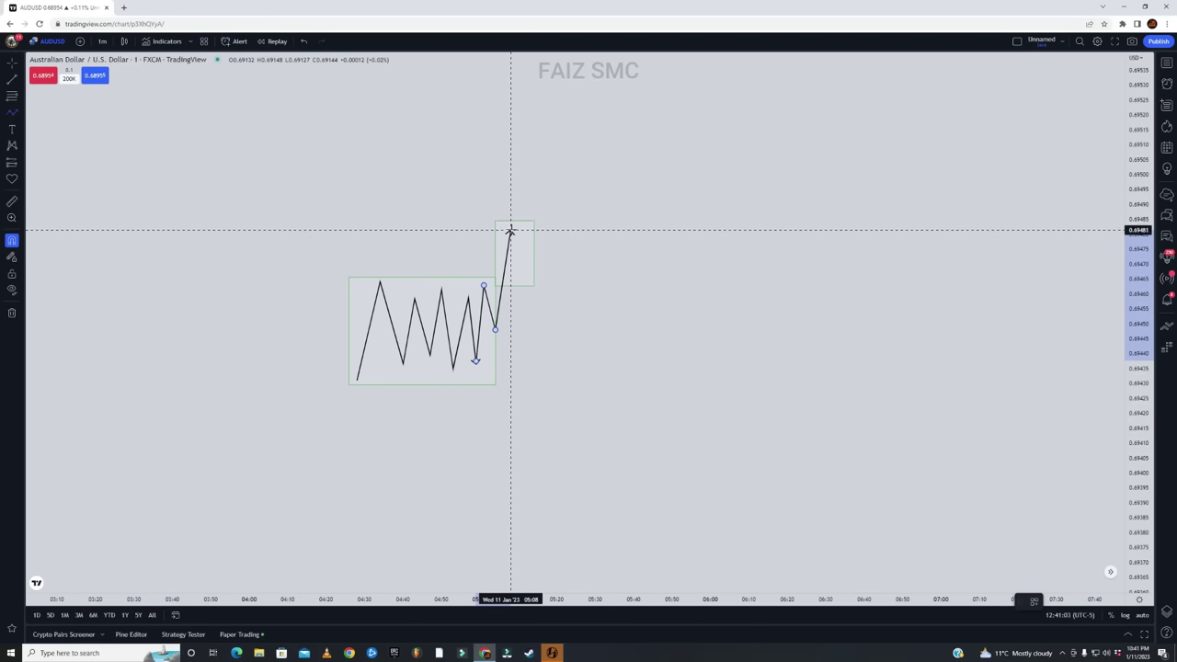
{"action": "left_click", "coordinate": [514, 229]}
{"action": "double_click", "coordinate": [517, 283]}
Draw a tall rectangle below the small one, from about 0.69462 down to 0.69403, ending near 05:22
{"action": "left_click", "coordinate": [24, 114]}
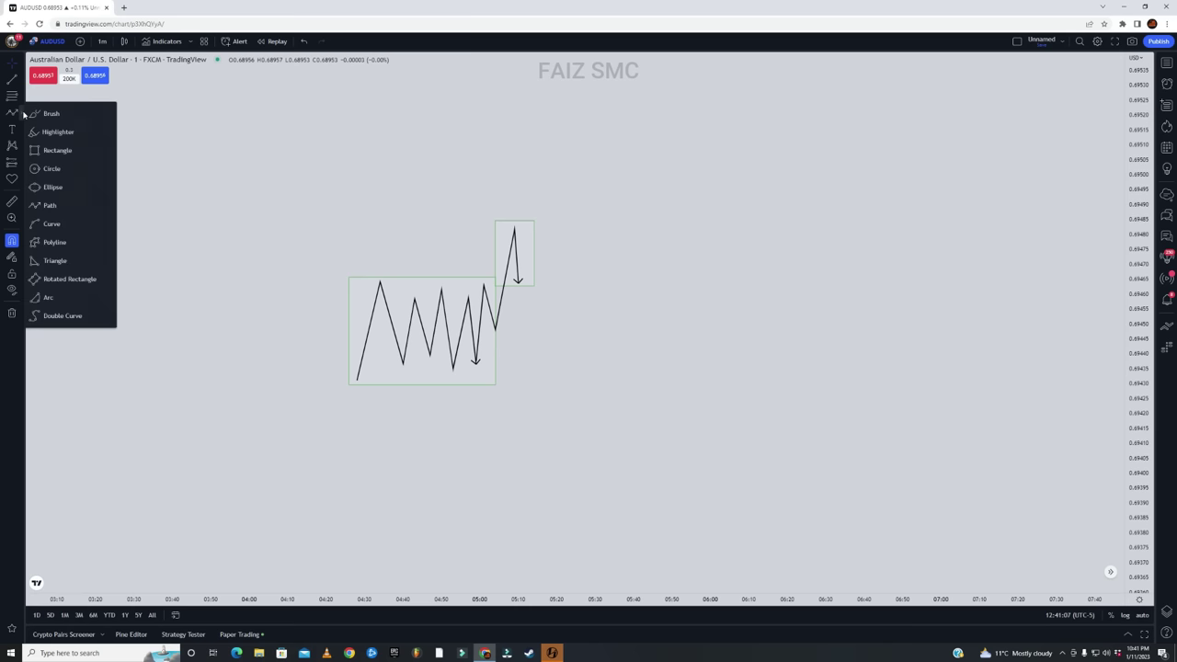
{"action": "left_click", "coordinate": [53, 150]}
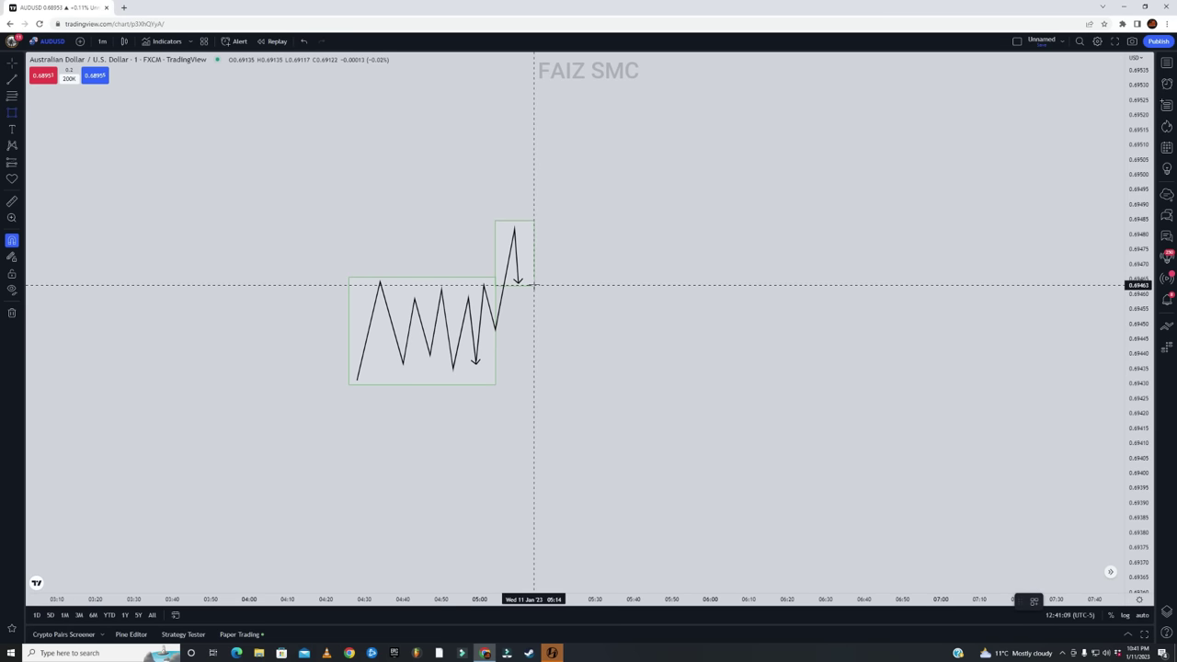
{"action": "left_click_drag", "start_coordinate": [520, 285], "coordinate": [565, 463]}
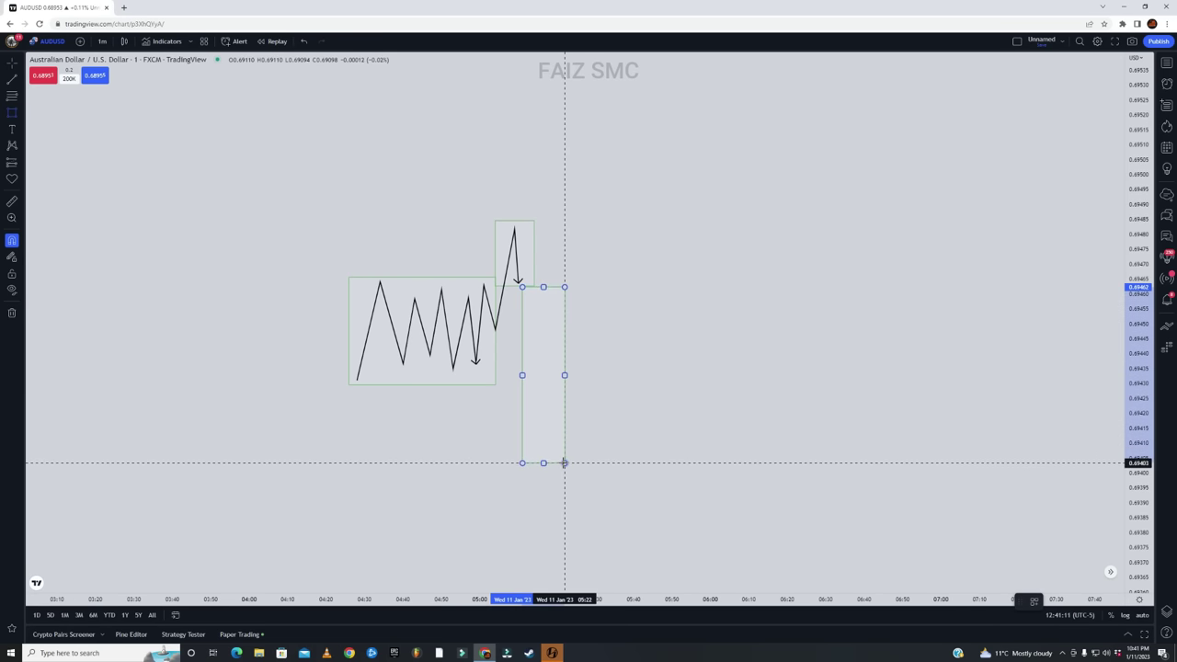
{"action": "double_click", "coordinate": [565, 463]}
{"action": "left_click", "coordinate": [741, 251]}
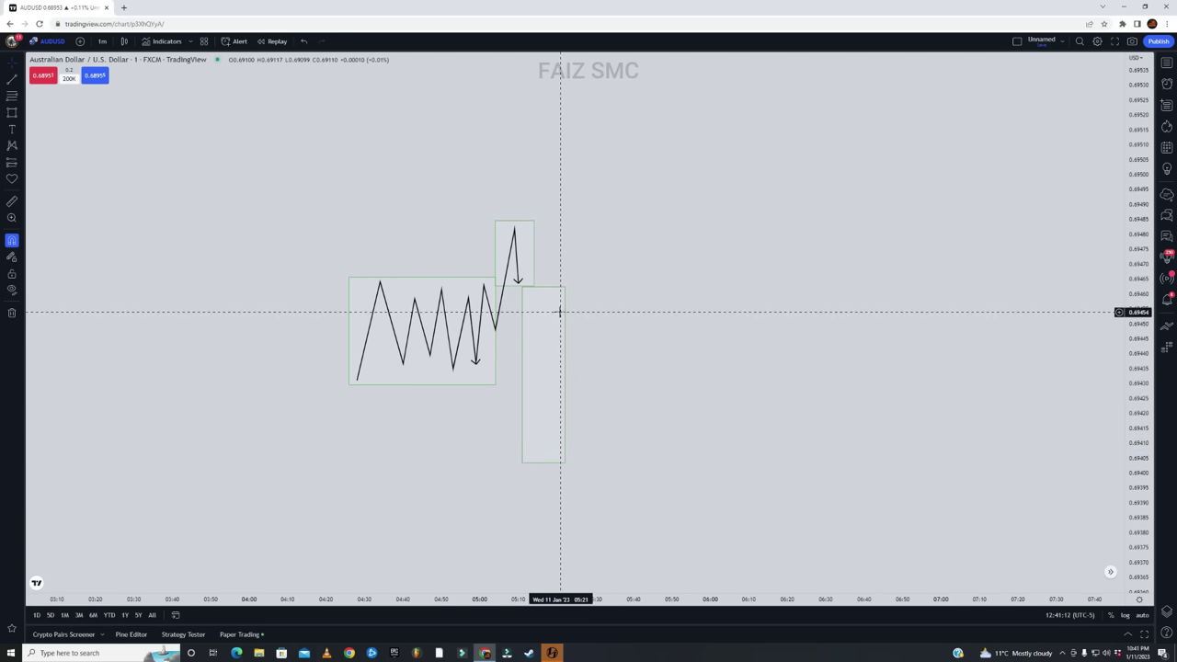
Draw a downward arrow path from the spike's end to about 0.69404, near the tall rectangle's lower left corner
{"action": "left_click", "coordinate": [20, 112]}
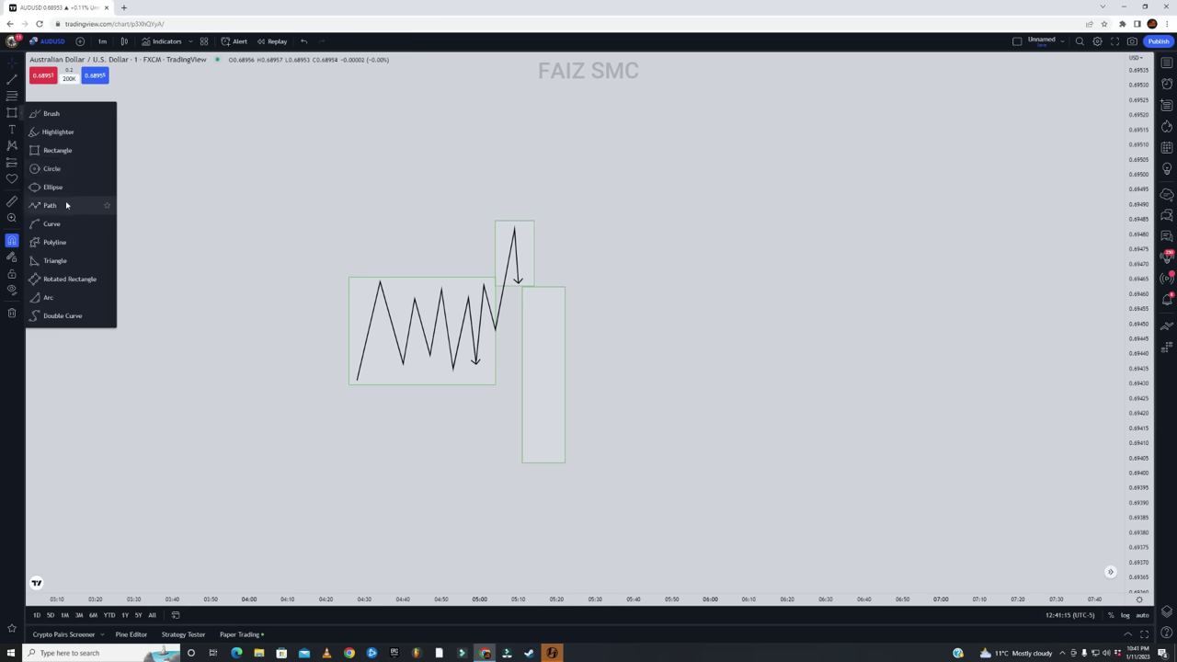
{"action": "left_click", "coordinate": [69, 200]}
{"action": "left_click", "coordinate": [518, 281]}
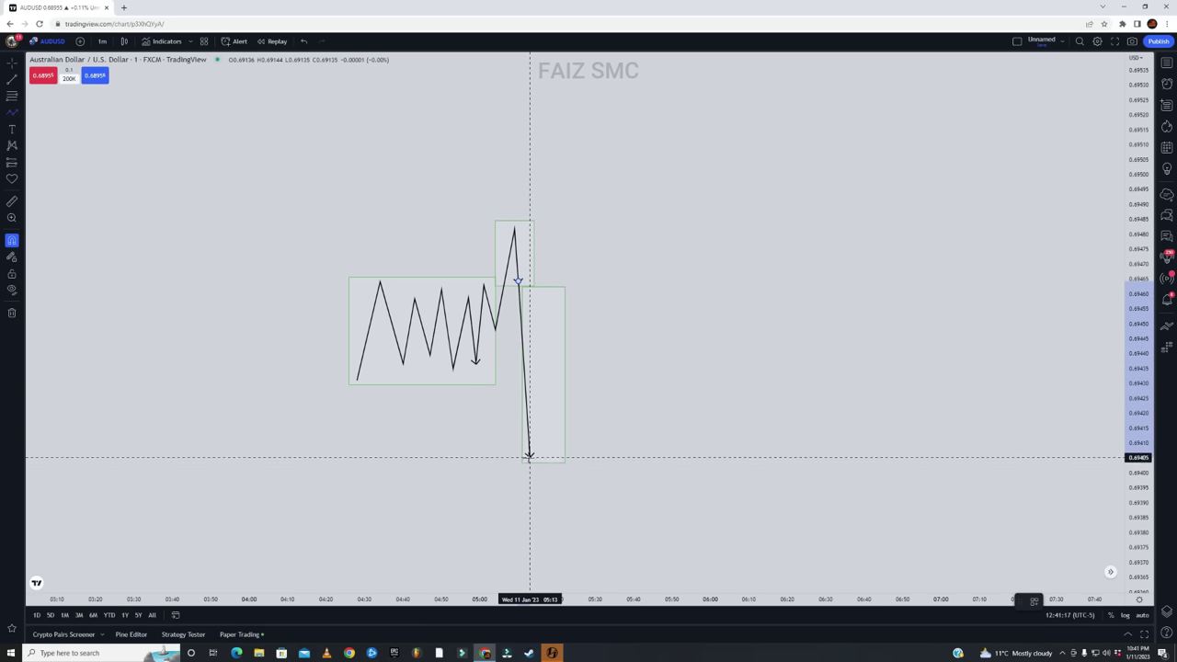
{"action": "left_click", "coordinate": [525, 459]}
{"action": "left_click", "coordinate": [611, 407]}
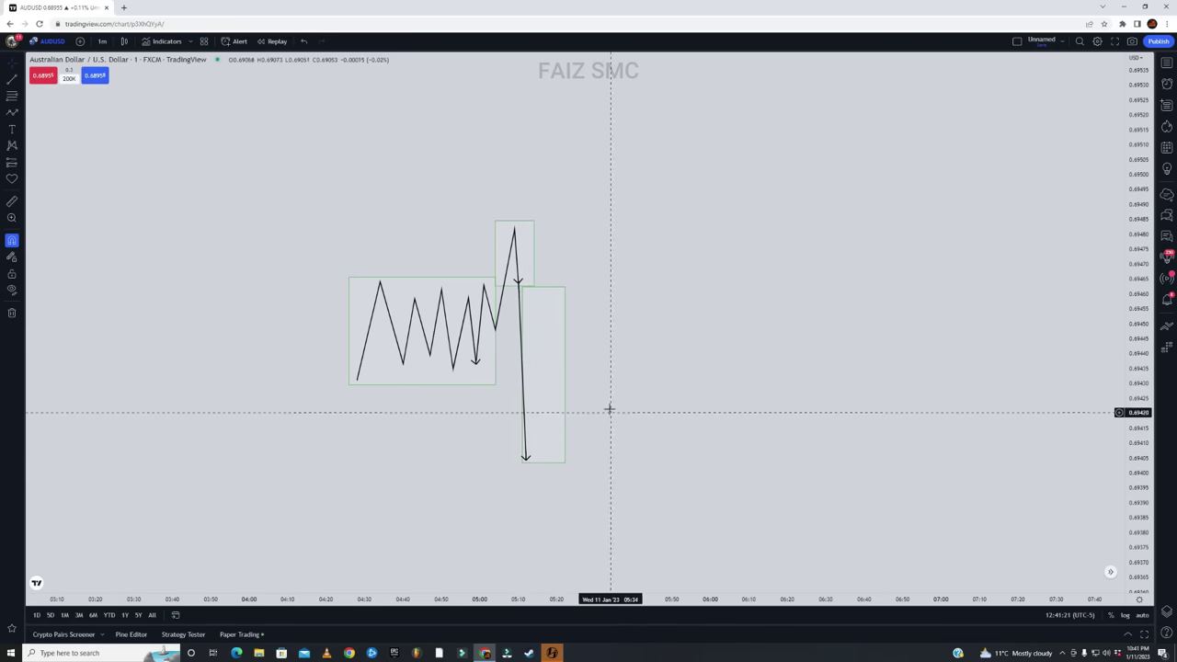
Remove the arrowhead from the spike path's end and shift its highest peak slightly left
{"action": "double_click", "coordinate": [517, 269]}
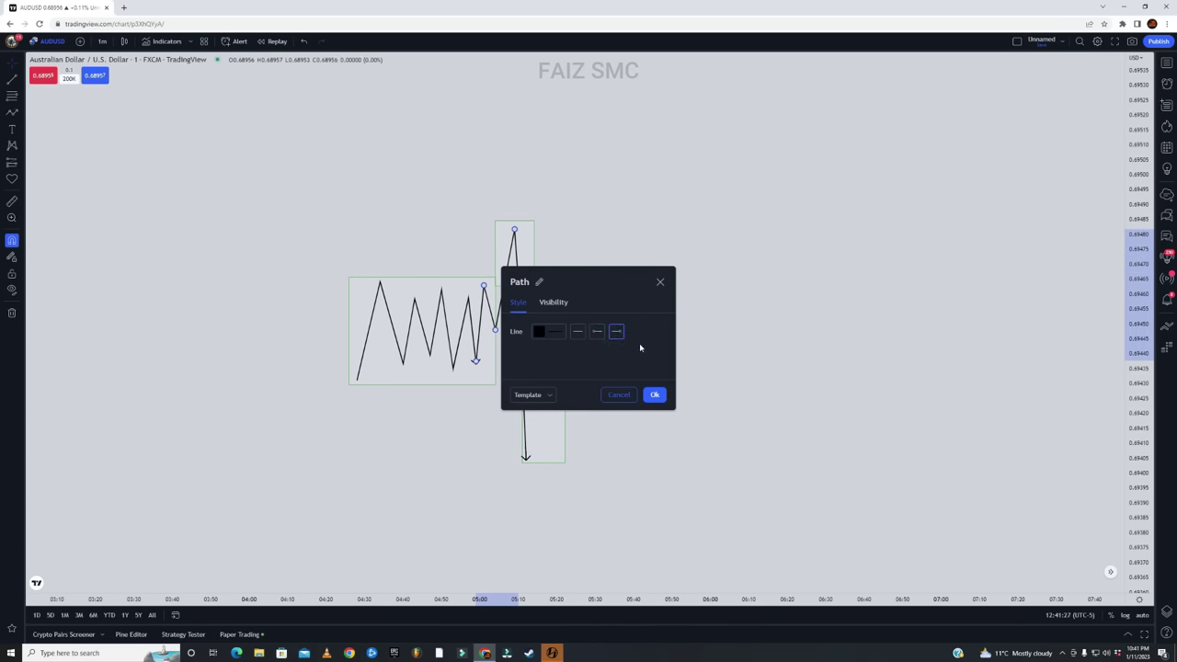
{"action": "left_click", "coordinate": [655, 395]}
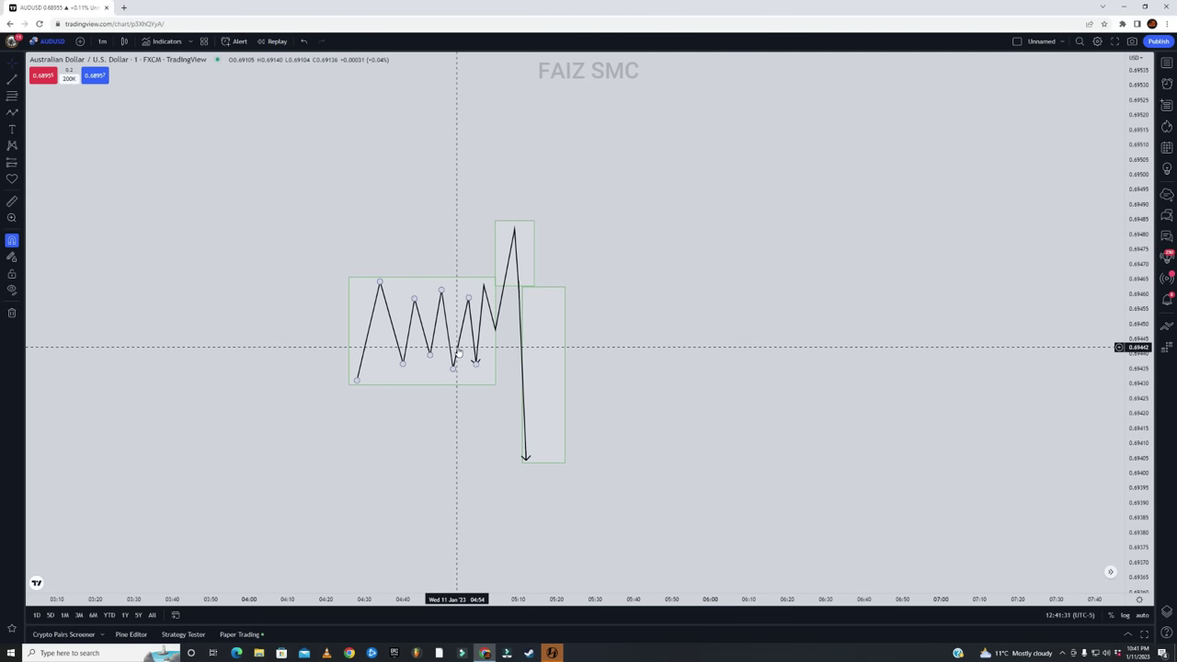
{"action": "left_click", "coordinate": [511, 231]}
{"action": "left_click", "coordinate": [654, 263]}
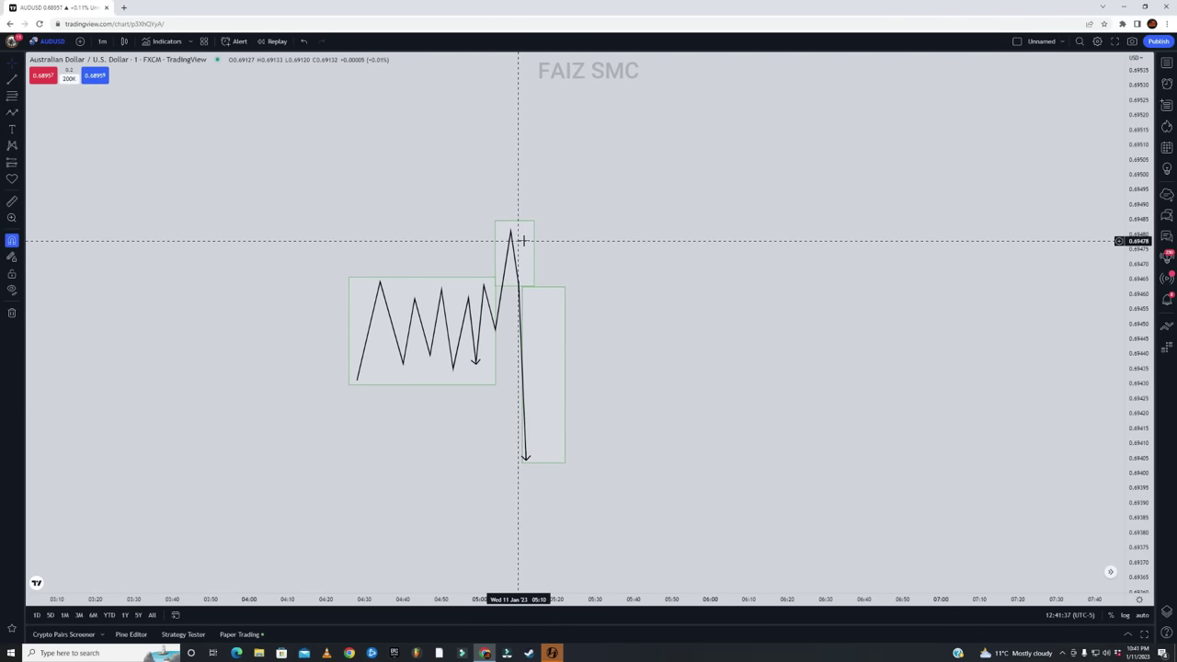
Remove all drawings from the chart
{"action": "left_click_drag", "start_coordinate": [635, 229], "coordinate": [685, 257]}
{"action": "right_click", "coordinate": [475, 163]}
{"action": "left_click", "coordinate": [521, 369]}
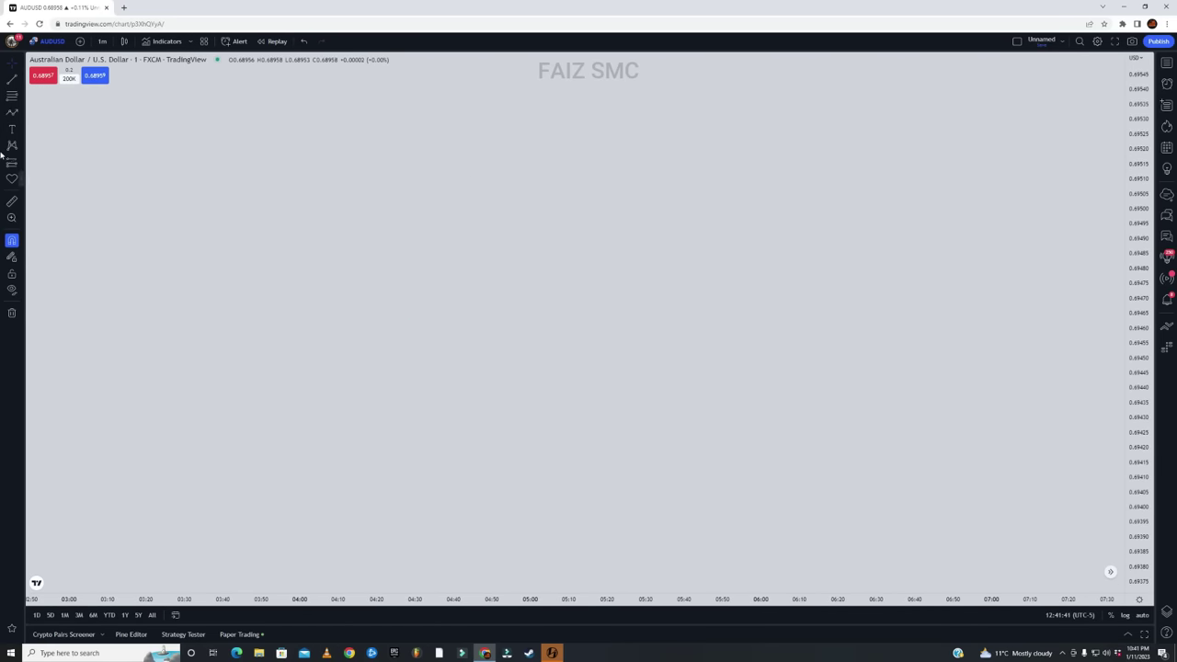
Draw a path falling in two legs from about 0.69519 at 04:00 to 0.69421 at 04:30, continuing into a three-peak range
{"action": "left_click", "coordinate": [11, 114]}
{"action": "left_click", "coordinate": [296, 152]}
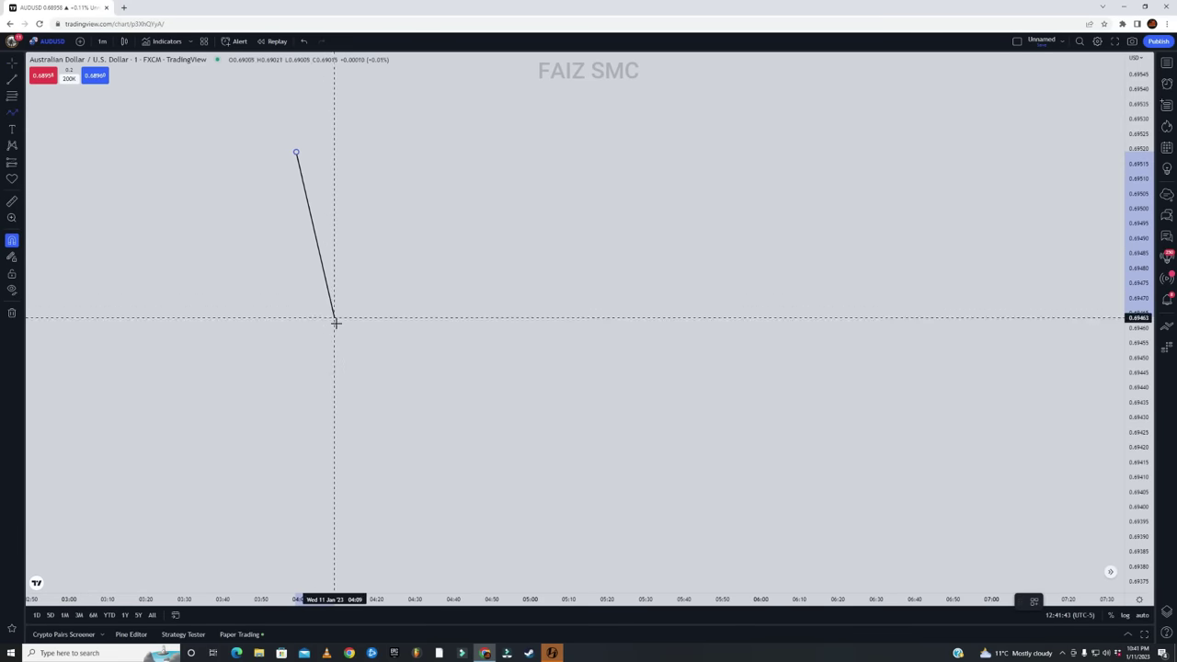
{"action": "left_click", "coordinate": [376, 238]}
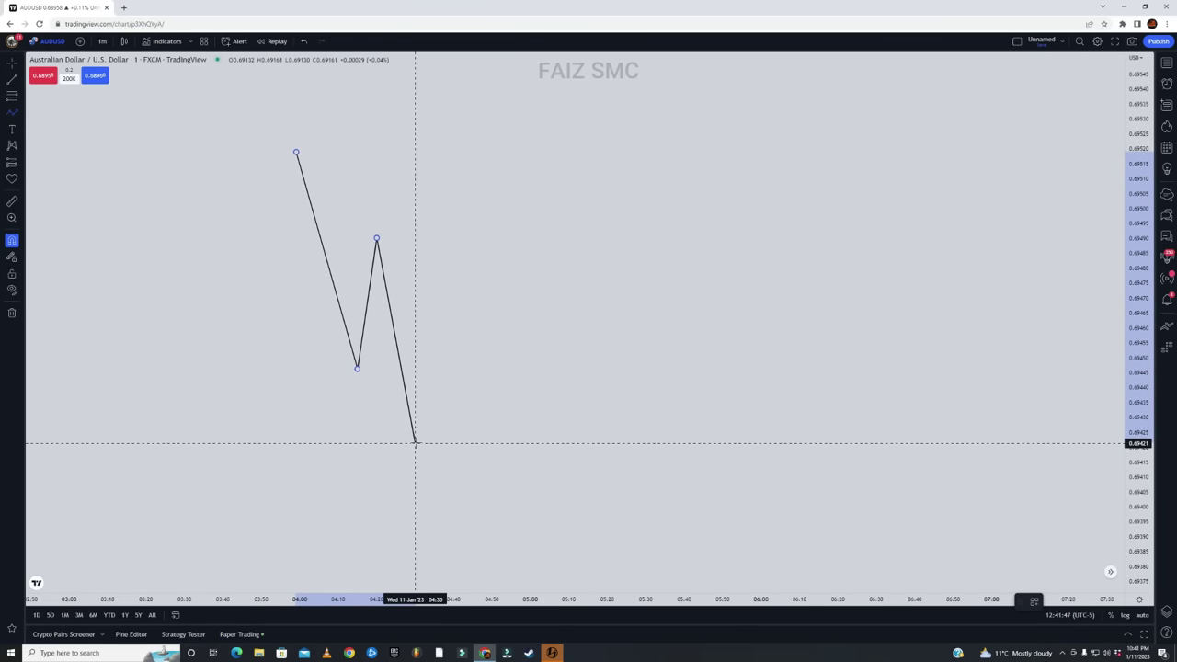
{"action": "left_click", "coordinate": [415, 442]}
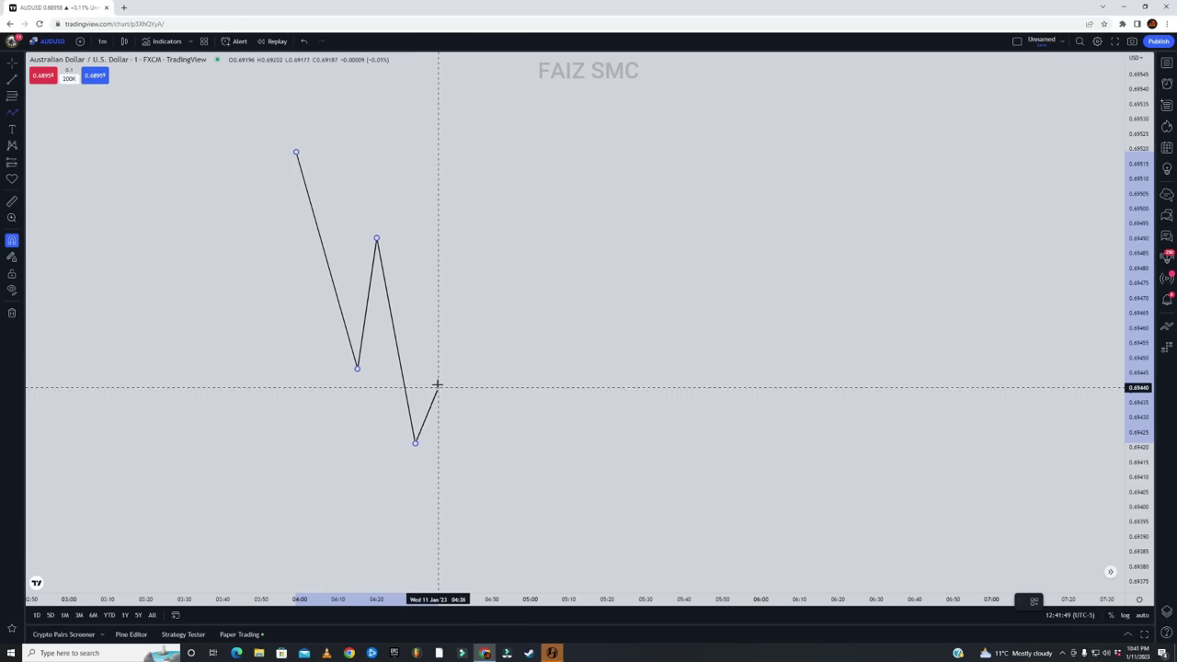
{"action": "left_click", "coordinate": [434, 313]}
{"action": "left_click", "coordinate": [457, 412]}
{"action": "left_click", "coordinate": [483, 323]}
{"action": "left_click", "coordinate": [500, 401]}
{"action": "left_click", "coordinate": [523, 328]}
{"action": "double_click", "coordinate": [542, 396]}
Draw horizontal trend lines rightward from the range's first peak and from its first low after that peak
{"action": "left_click", "coordinate": [12, 89]}
{"action": "left_click", "coordinate": [434, 312]}
{"action": "left_click", "coordinate": [556, 312]}
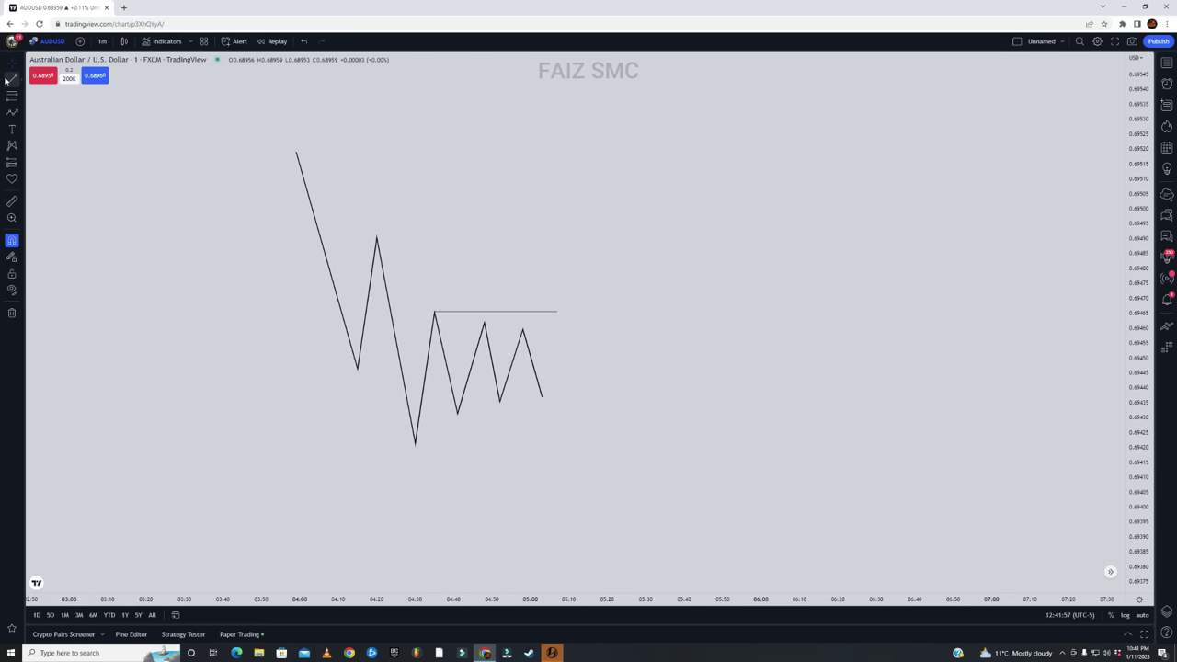
{"action": "left_click", "coordinate": [457, 412]}
{"action": "left_click", "coordinate": [607, 412]}
Draw a thin supply-zone rectangle from the 04:20 swing high rightward, between about 0.69488 and 0.69482
{"action": "left_click", "coordinate": [22, 111]}
{"action": "left_click", "coordinate": [60, 151]}
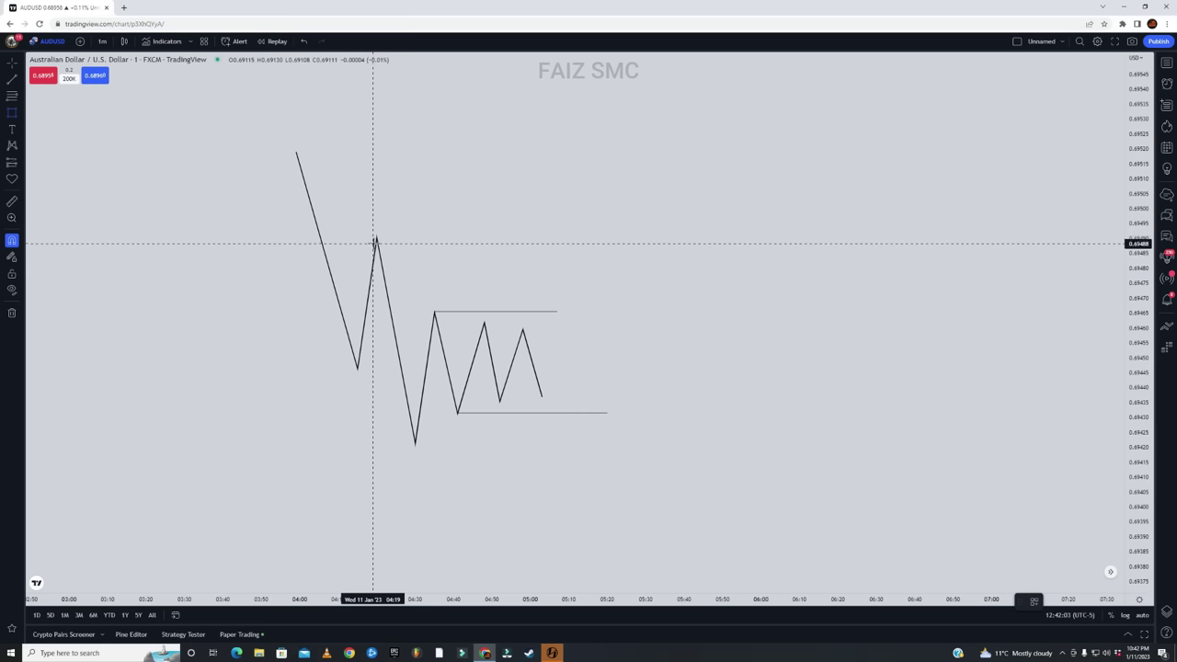
{"action": "left_click", "coordinate": [376, 243]}
{"action": "left_click", "coordinate": [657, 261]}
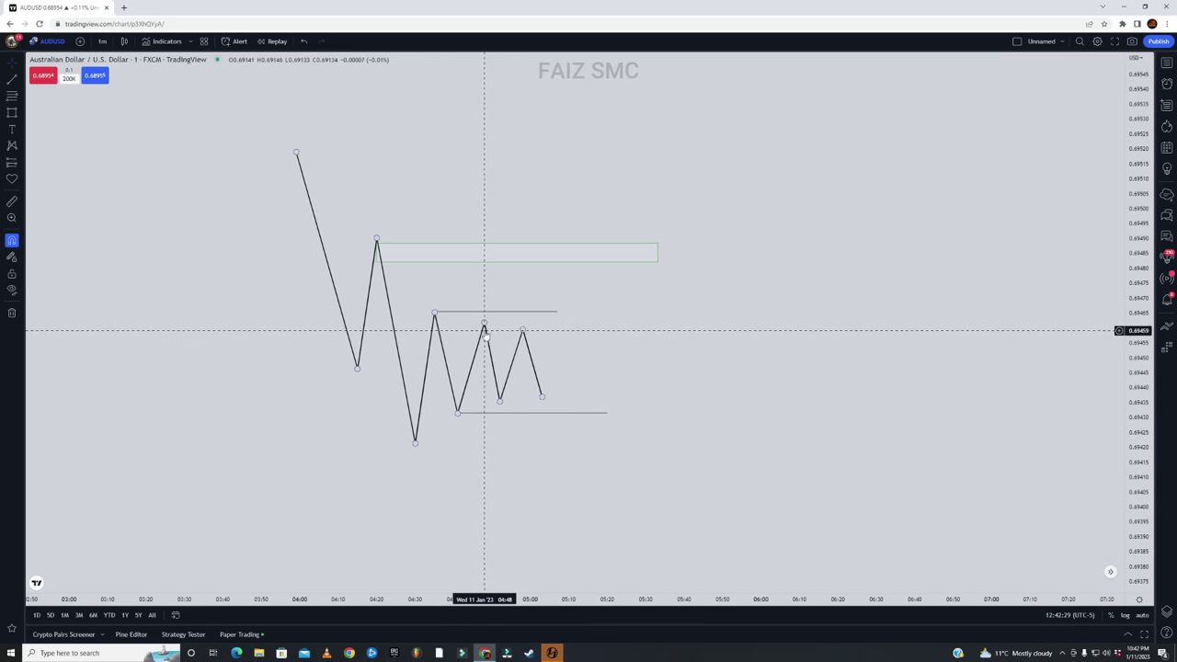
Shift the range's second peak slightly left, to about 04:46
{"action": "left_click", "coordinate": [485, 323]}
{"action": "left_click_drag", "start_coordinate": [484, 322], "coordinate": [477, 324]}
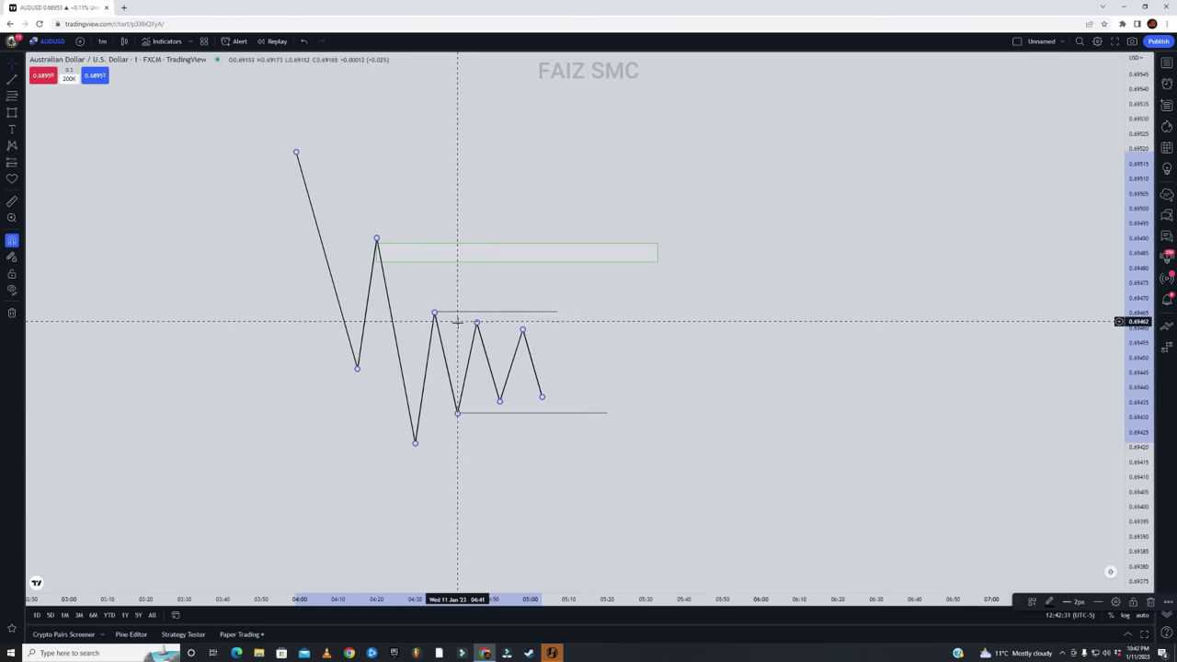
{"action": "left_click", "coordinate": [611, 343]}
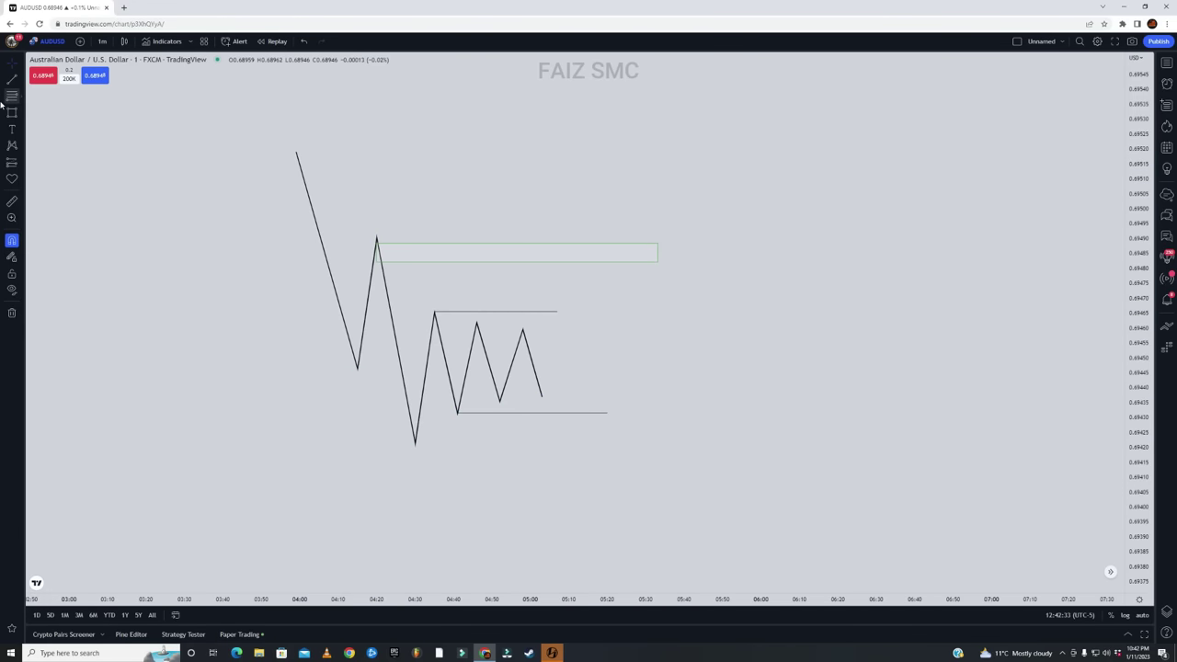
Draw a path from the range's last low up into the supply-zone rectangle at about 0.69483
{"action": "left_click", "coordinate": [20, 114]}
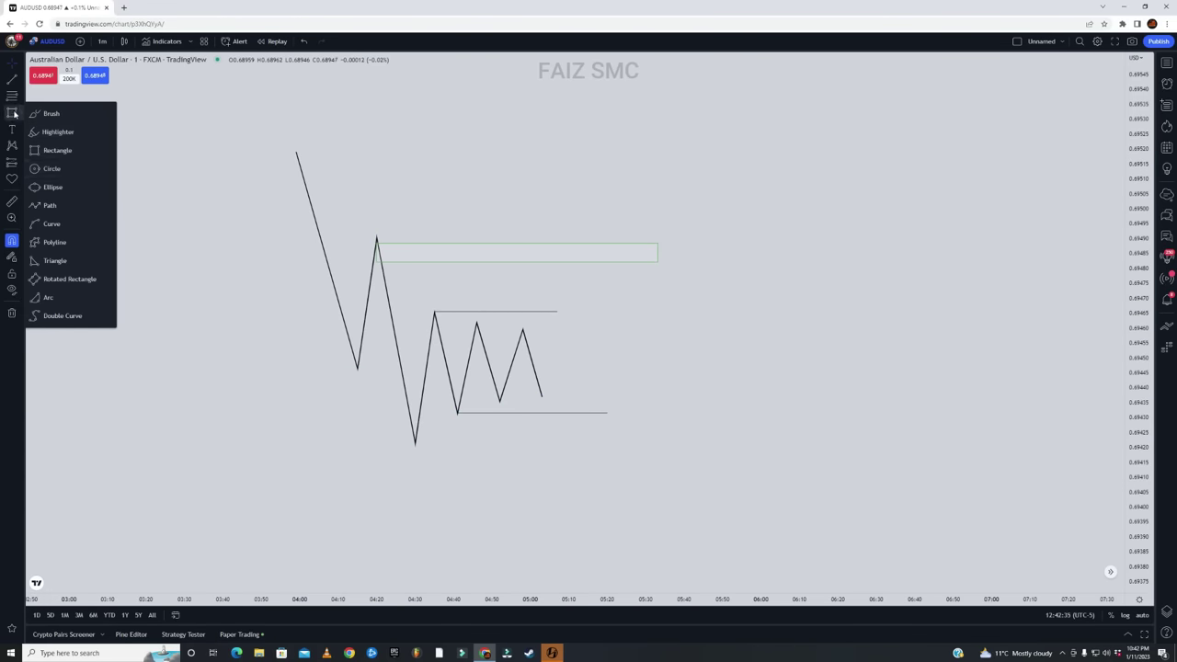
{"action": "left_click", "coordinate": [63, 210]}
{"action": "left_click", "coordinate": [542, 396]}
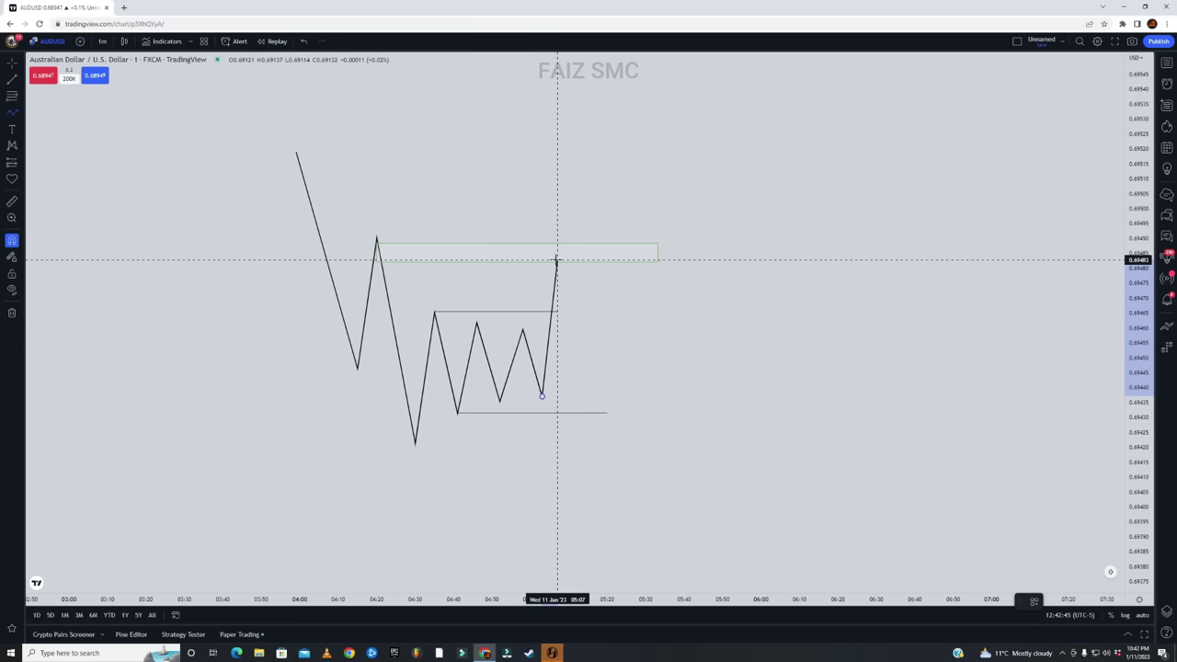
{"action": "double_click", "coordinate": [557, 258]}
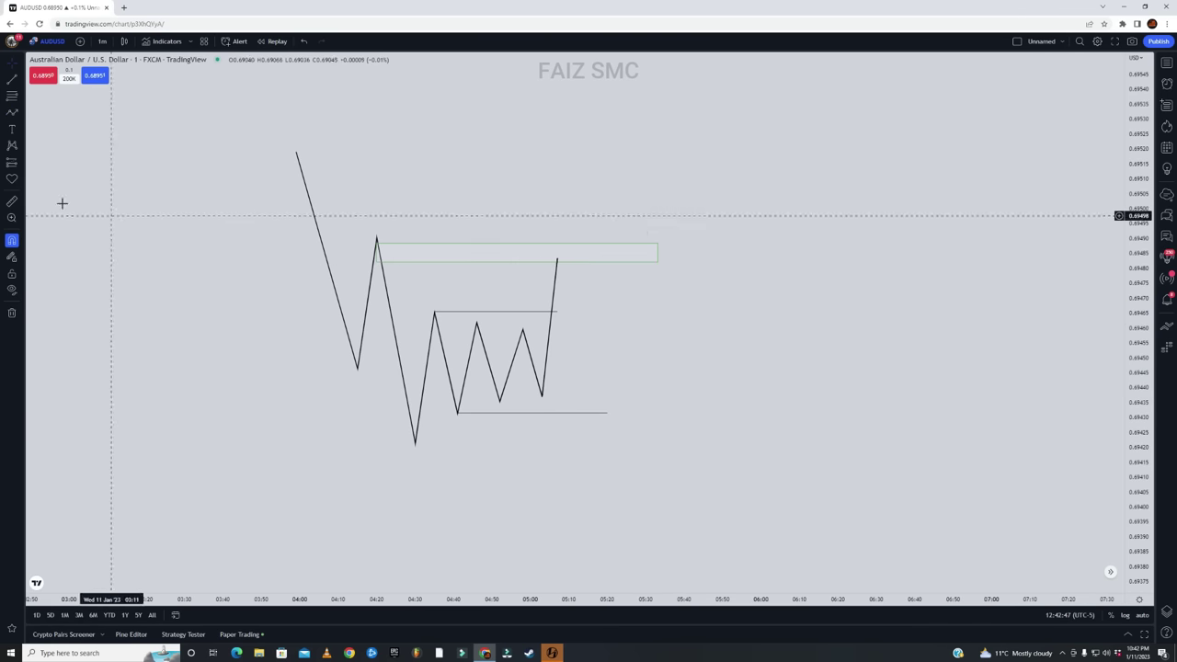
Place a short position with its entry at 0.69482, where the rising path reaches the supply zone
{"action": "left_click", "coordinate": [26, 162]}
{"action": "left_click", "coordinate": [66, 187]}
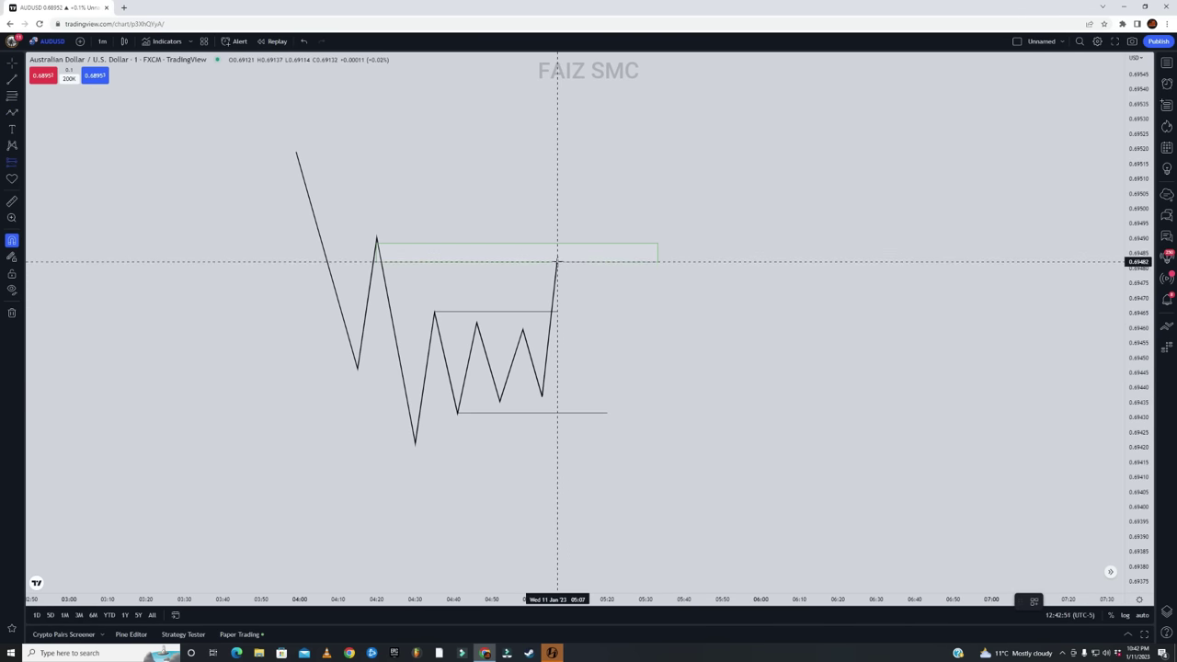
{"action": "left_click", "coordinate": [558, 261]}
{"action": "left_click_drag", "start_coordinate": [512, 204], "coordinate": [522, 290]}
{"action": "left_click_drag", "start_coordinate": [1135, 327], "coordinate": [1129, 473]}
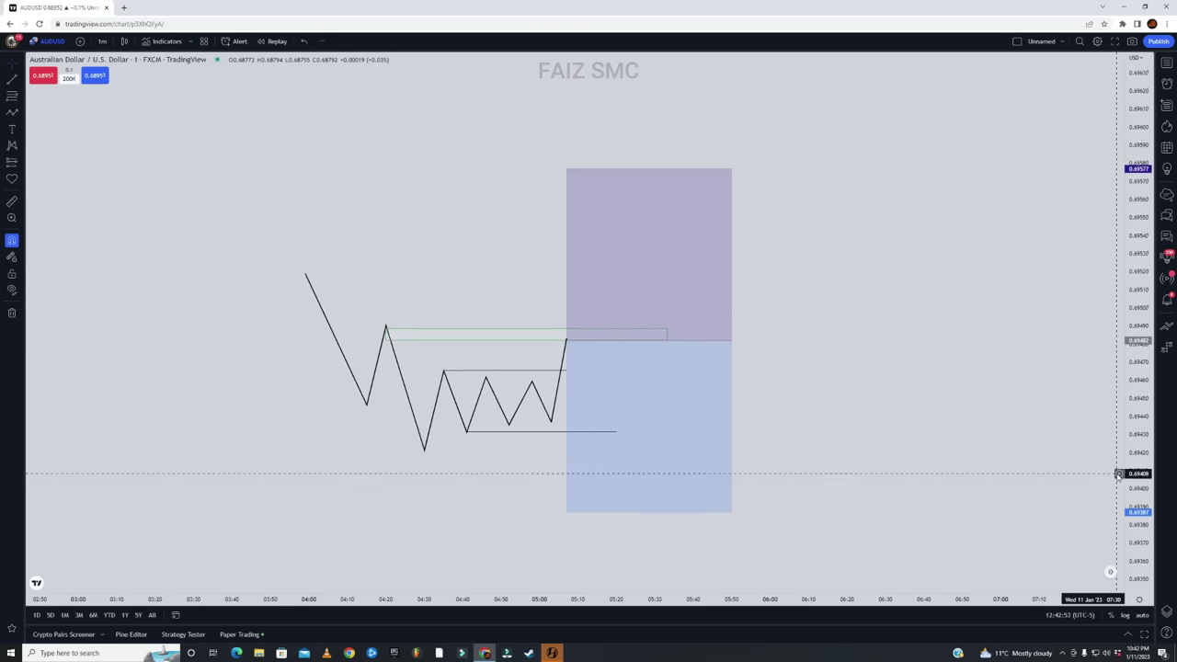
Set the short position's stop to 0.69493 and its target to 0.69420
{"action": "left_click_drag", "start_coordinate": [565, 132], "coordinate": [560, 319]}
{"action": "left_click_drag", "start_coordinate": [788, 459], "coordinate": [828, 347]}
{"action": "left_click_drag", "start_coordinate": [607, 444], "coordinate": [620, 369]}
{"action": "left_click_drag", "start_coordinate": [375, 285], "coordinate": [344, 286]}
Draw a path from the short entry down to about 0.69402, back up to about 0.69474, and down to about 0.69339
{"action": "left_click", "coordinate": [13, 113]}
{"action": "left_click", "coordinate": [575, 230]}
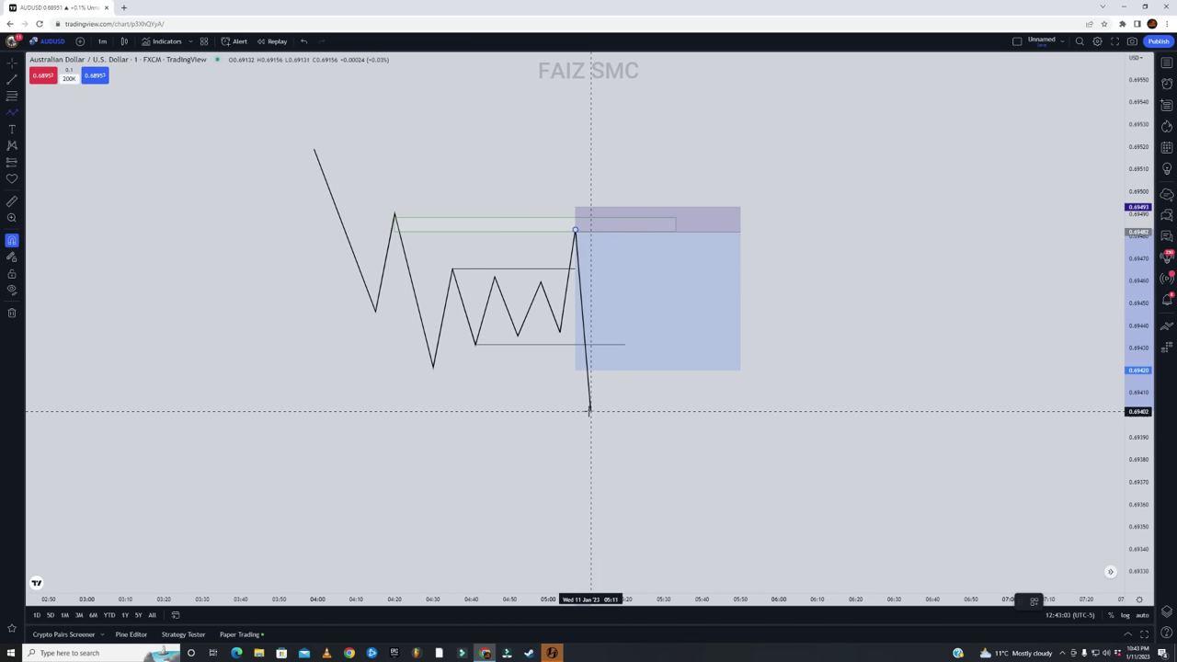
{"action": "left_click", "coordinate": [590, 411]}
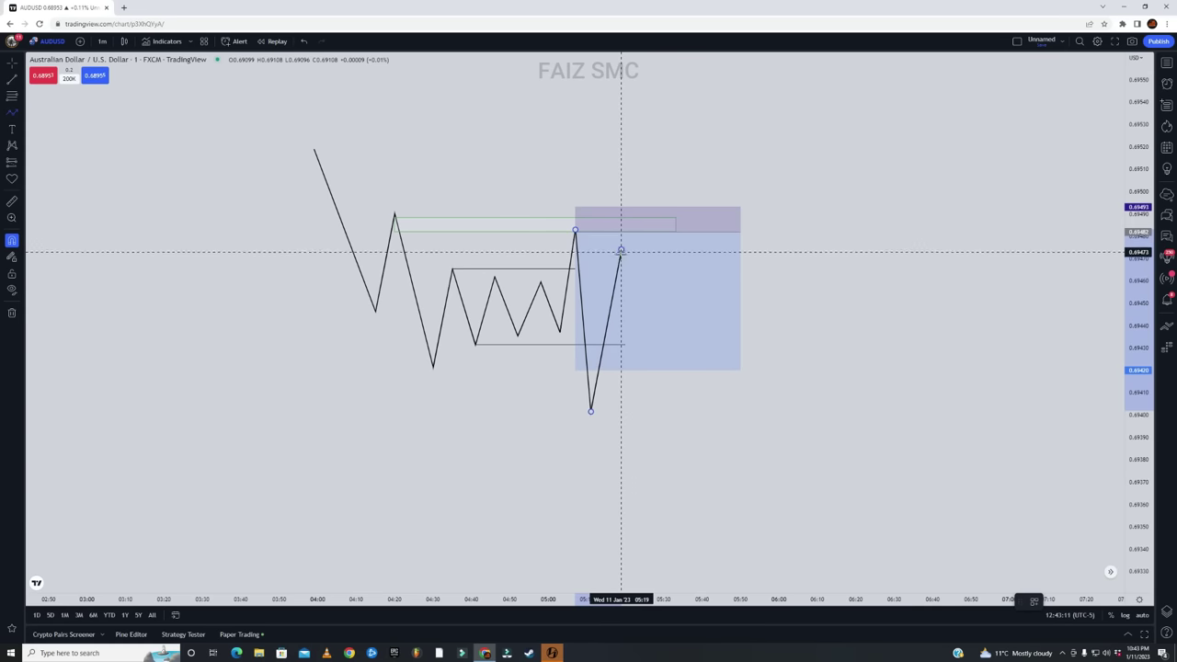
{"action": "left_click", "coordinate": [621, 249]}
{"action": "double_click", "coordinate": [643, 552]}
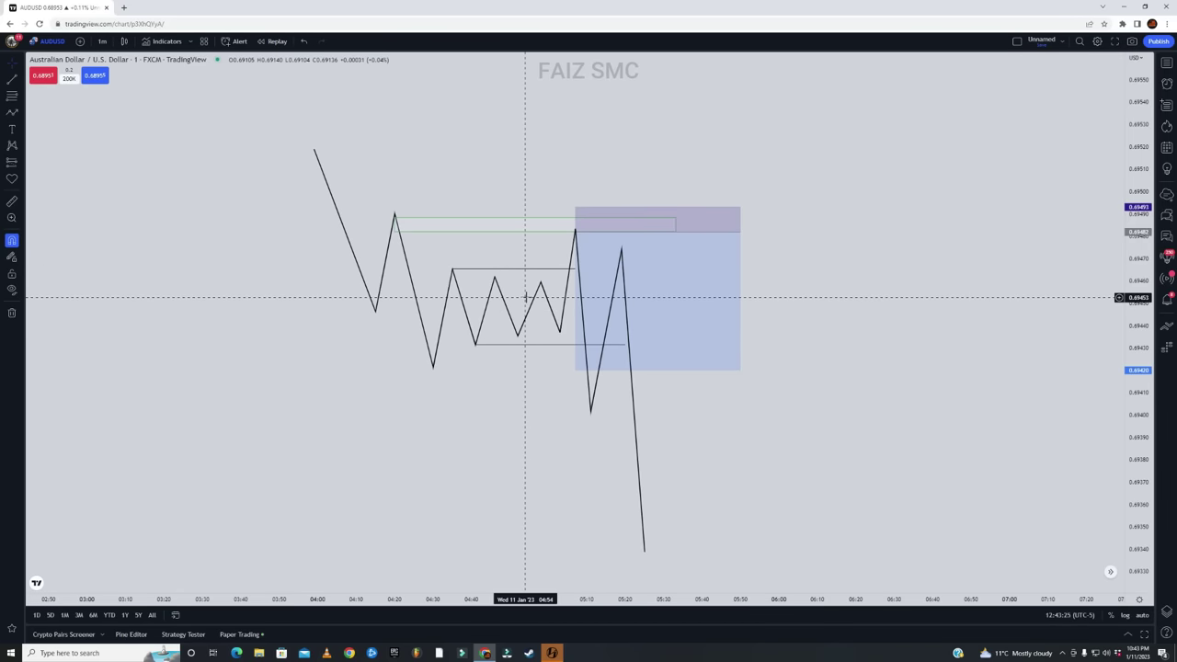
Raise the range's third peak to just below the upper trend line
{"action": "left_click_drag", "start_coordinate": [525, 297], "coordinate": [673, 447]}
{"action": "scroll", "coordinate": [478, 323], "scroll_direction": "up", "scroll_amount": 2}
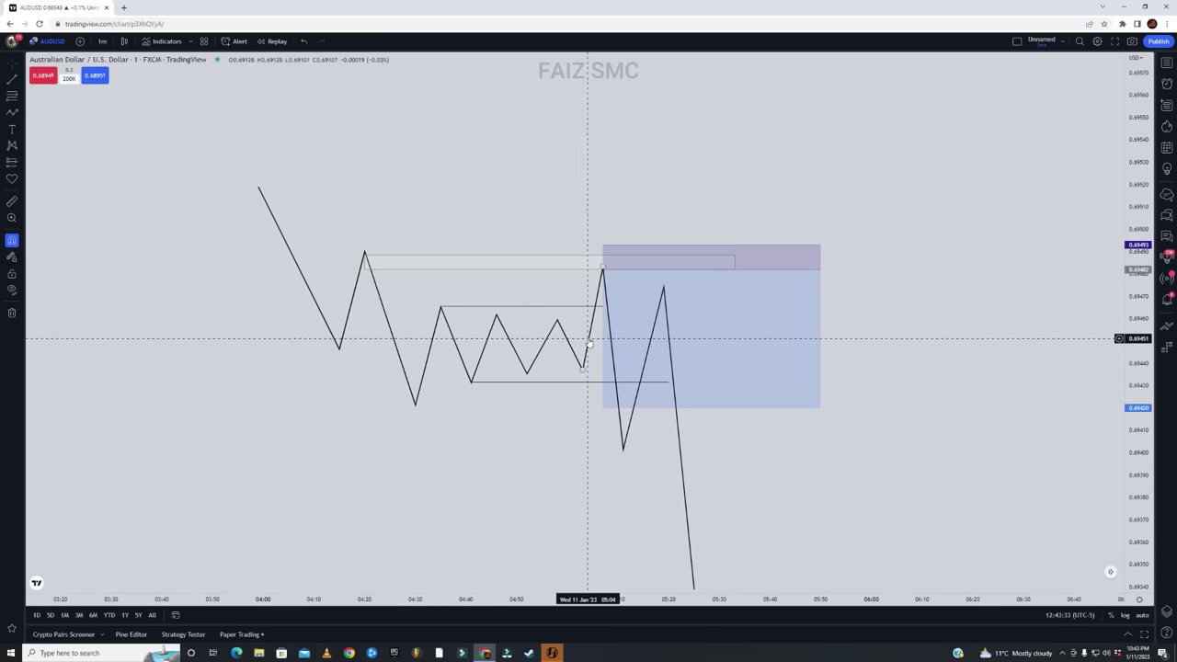
{"action": "left_click", "coordinate": [556, 311]}
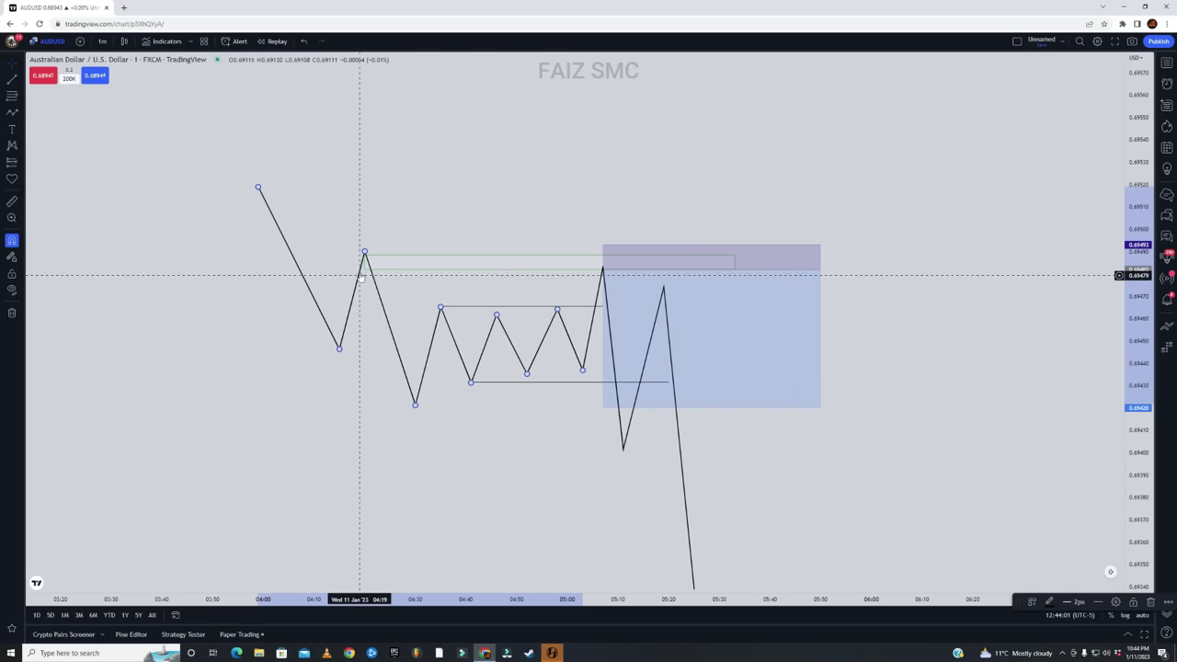
Move the starting point of the main price path to about 0.69536, making its first leg steeper
{"action": "left_click_drag", "start_coordinate": [257, 188], "coordinate": [294, 150]}
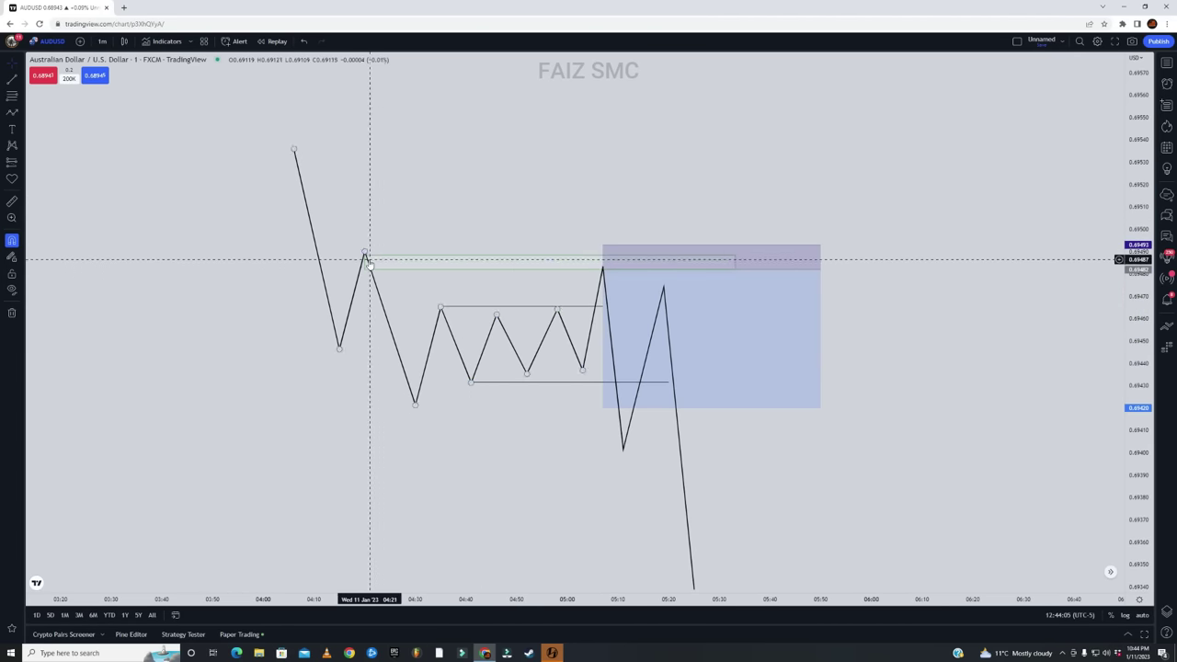
Sketch a falling zigzag path of lower highs and lower lows above the range, starting at about 0.69554, and remove it again
{"action": "left_click", "coordinate": [11, 113]}
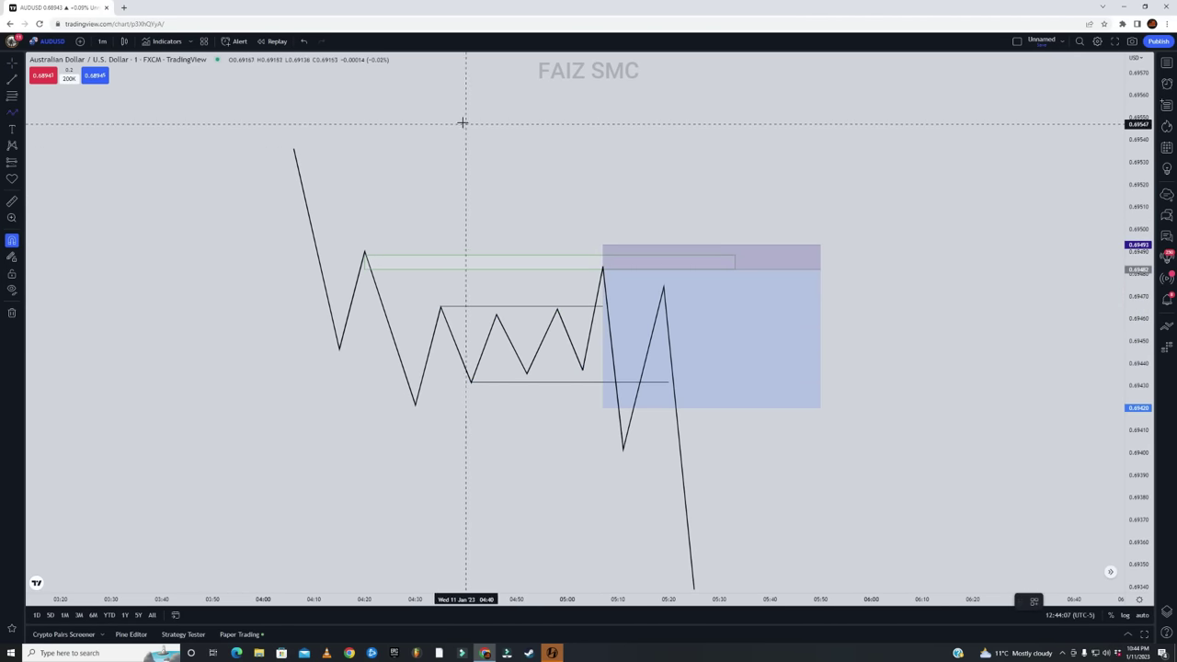
{"action": "left_click", "coordinate": [451, 108]}
{"action": "left_click", "coordinate": [476, 214]}
{"action": "left_click", "coordinate": [497, 163]}
{"action": "left_click", "coordinate": [513, 268]}
{"action": "left_click", "coordinate": [527, 203]}
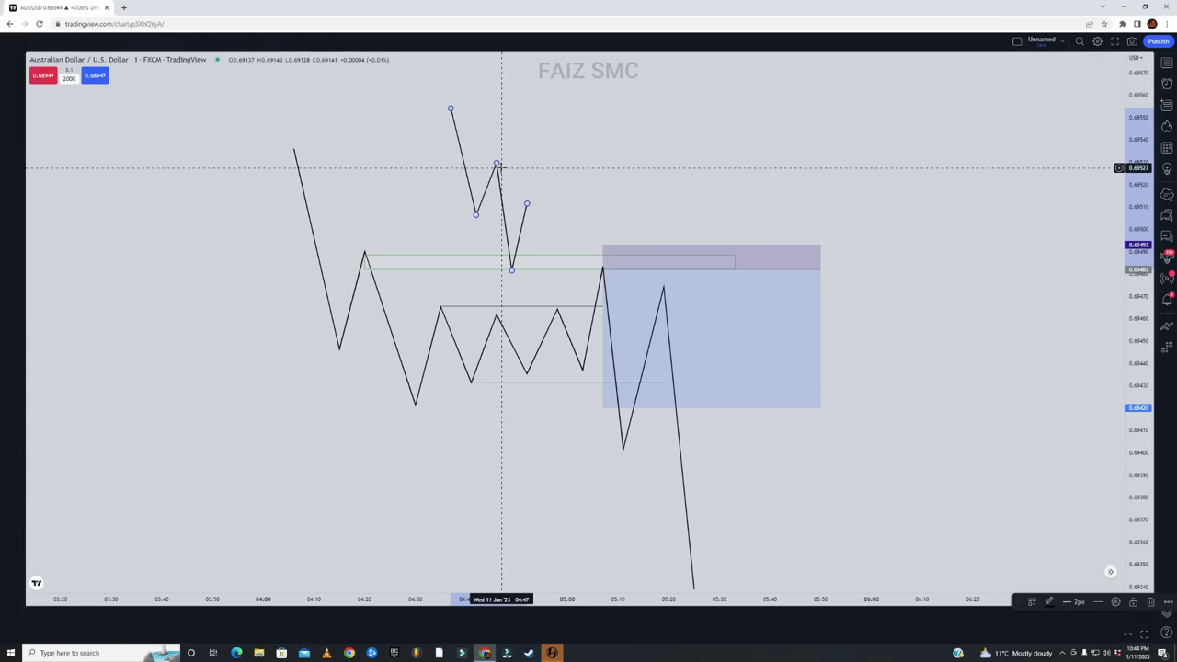
{"action": "right_click", "coordinate": [487, 185]}
{"action": "left_click", "coordinate": [539, 325]}
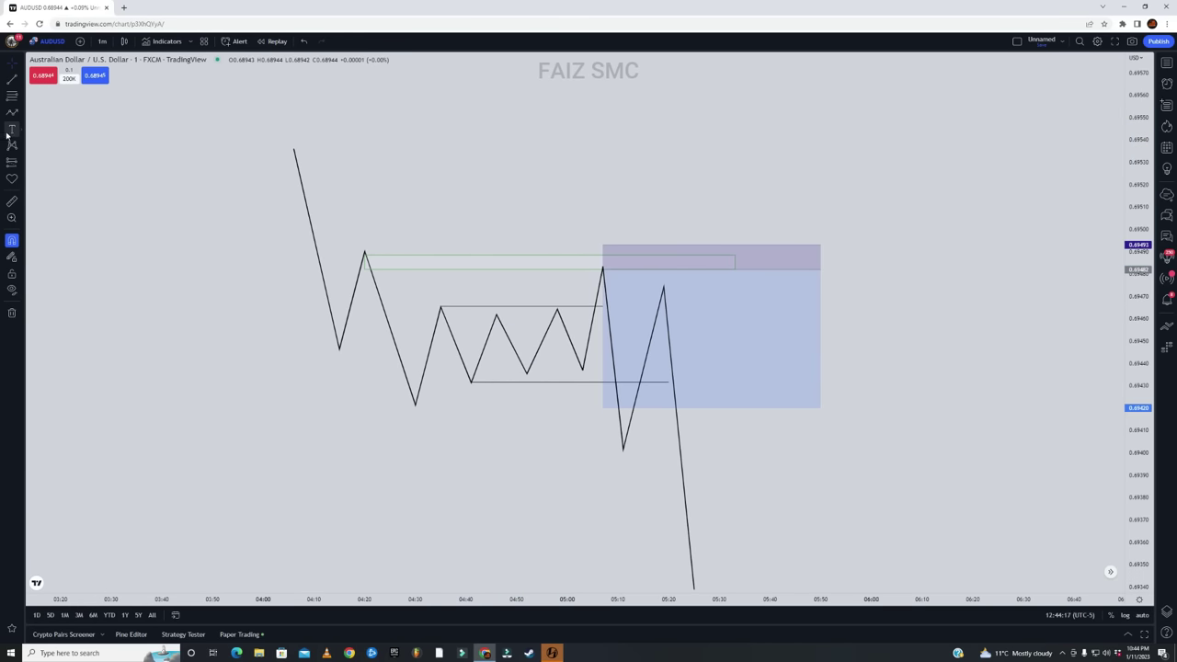
Sketch a rising zigzag path of higher highs and higher lows, starting at about 0.69397, and remove it again
{"action": "left_click", "coordinate": [11, 113]}
{"action": "left_click", "coordinate": [177, 459]}
{"action": "left_click", "coordinate": [202, 351]}
{"action": "left_click", "coordinate": [233, 416]}
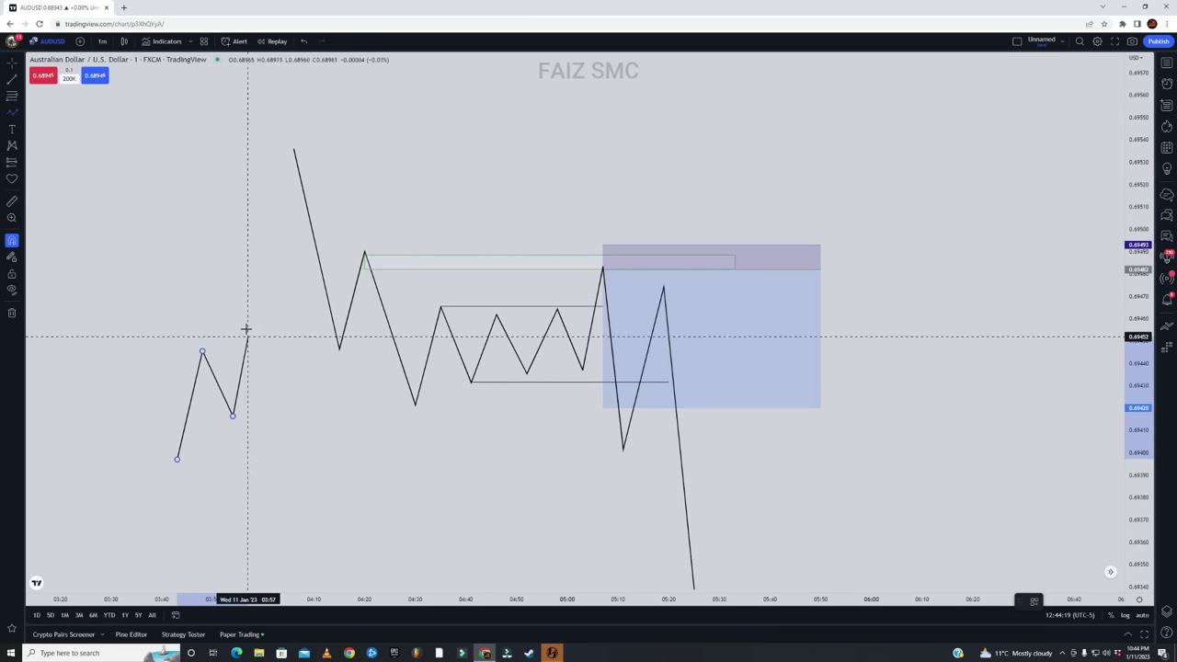
{"action": "left_click", "coordinate": [248, 286]}
{"action": "left_click", "coordinate": [272, 365]}
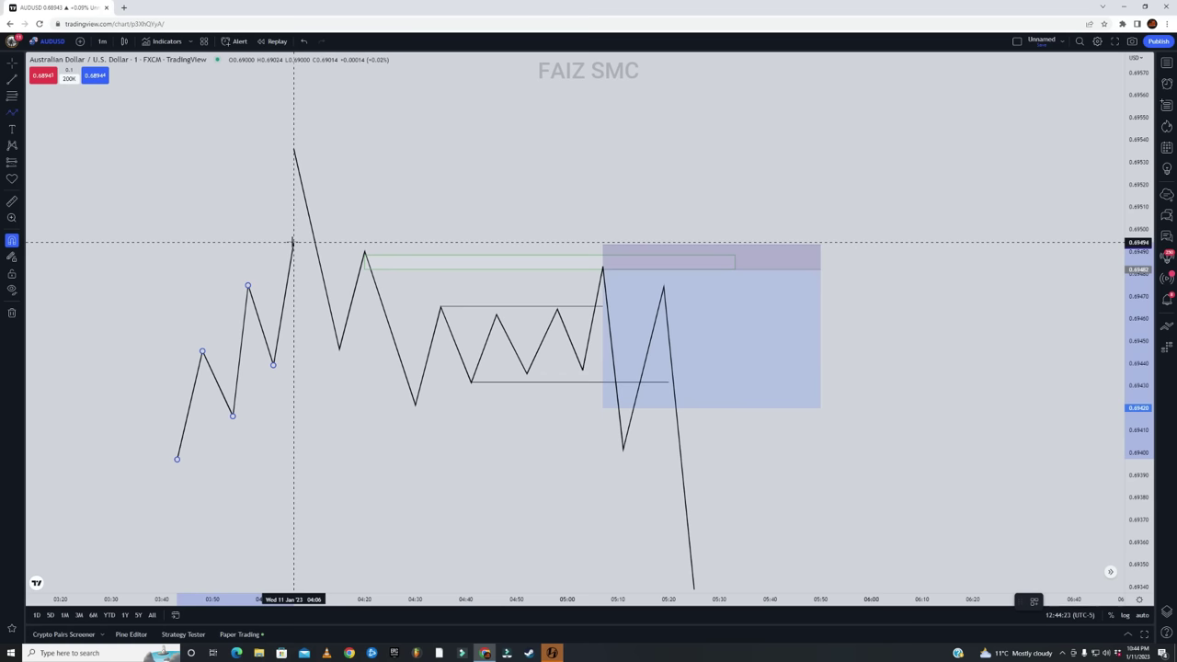
{"action": "key", "text": "Escape"}
{"action": "right_click", "coordinate": [257, 314]}
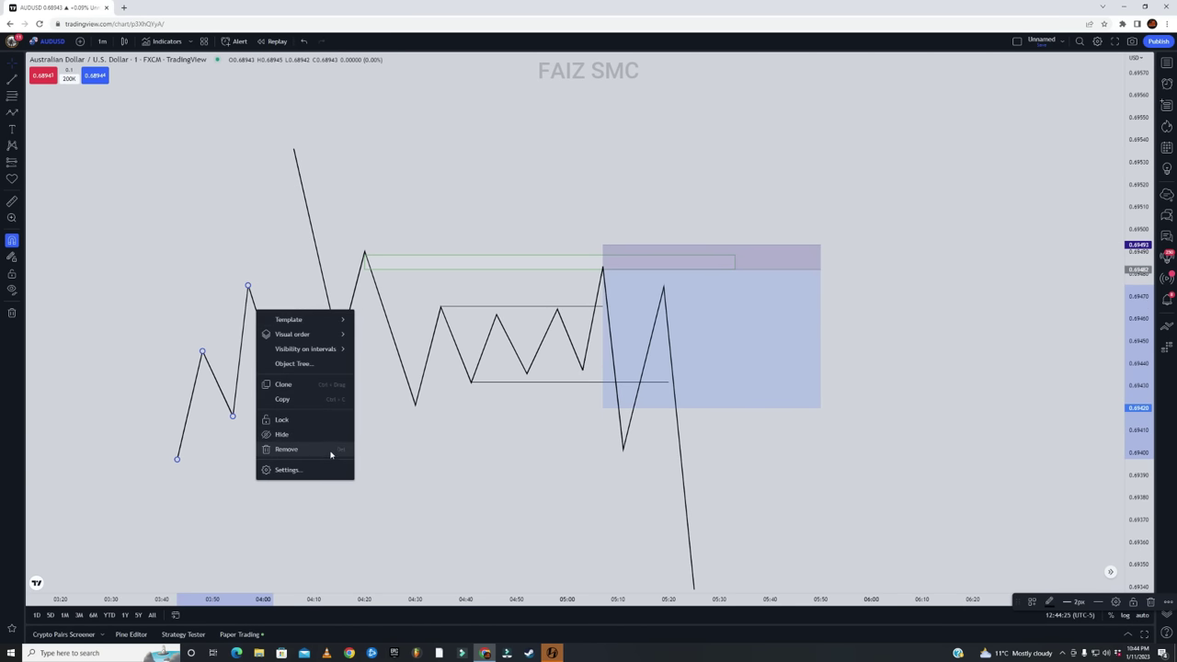
{"action": "left_click", "coordinate": [333, 455]}
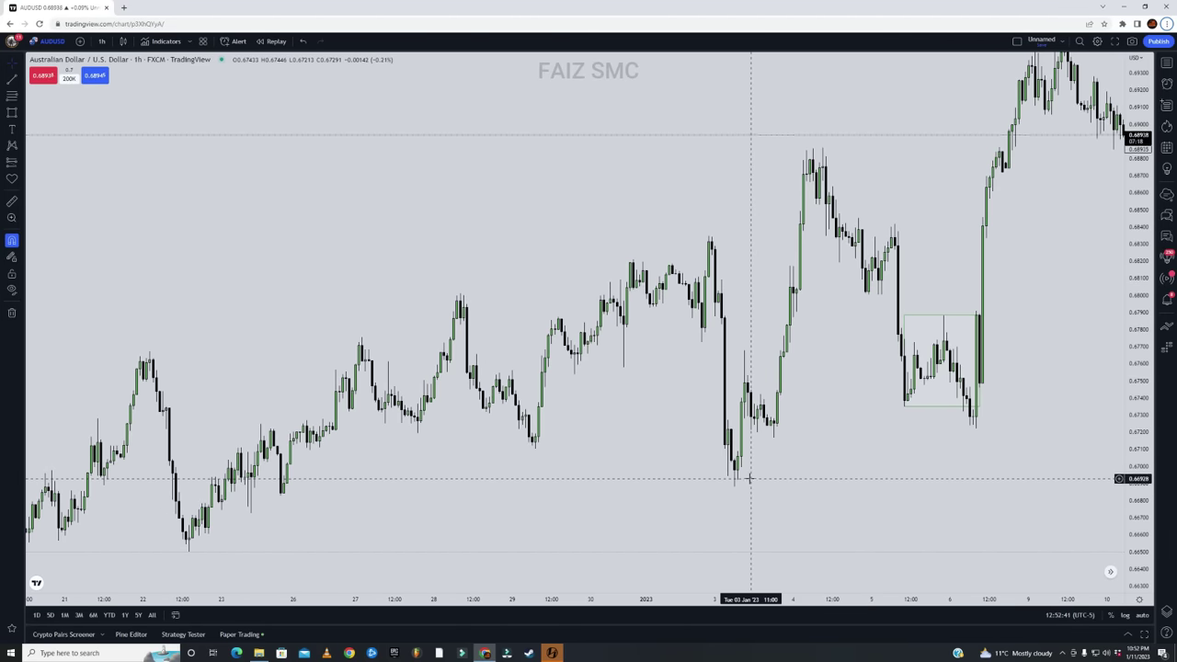
Draw a horizontal line at about 0.68350 from the early January swing high to the 4 January rally that breaks it
{"action": "left_click", "coordinate": [11, 96]}
{"action": "left_click", "coordinate": [708, 237]}
{"action": "left_click", "coordinate": [800, 241]}
Draw a demand-zone rectangle from about 0.67285 to 0.67170, starting at the base of the 4 January rally and extending past the range box
{"action": "left_click_drag", "start_coordinate": [842, 376], "coordinate": [736, 384]}
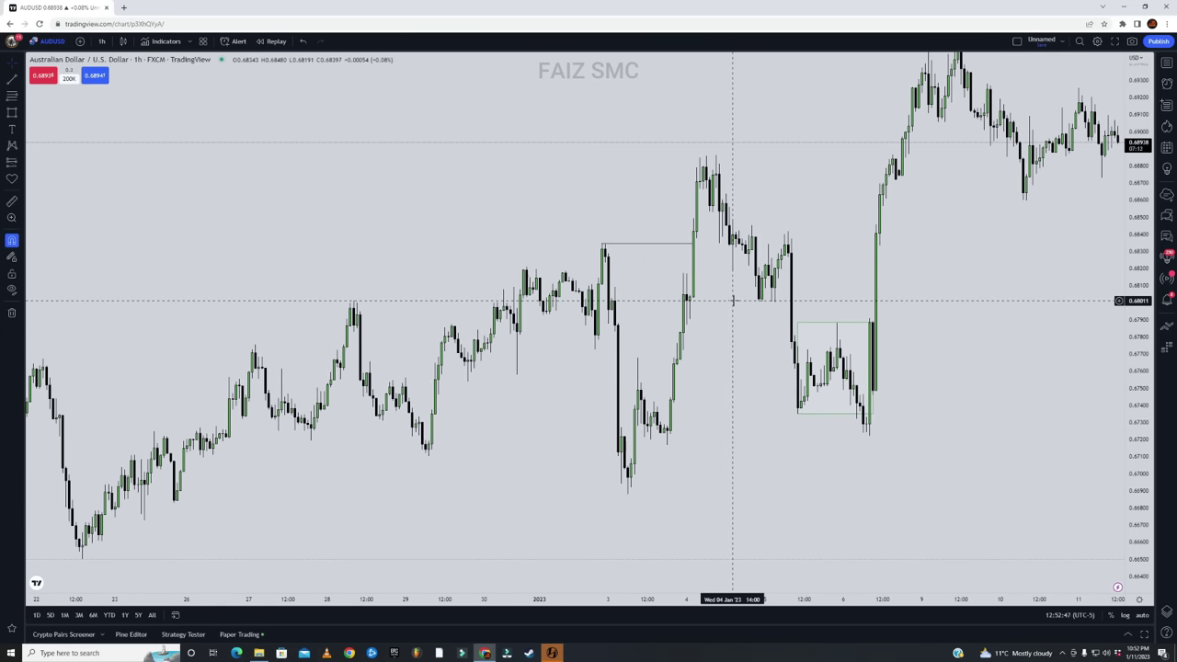
{"action": "left_click_drag", "start_coordinate": [1015, 473], "coordinate": [999, 450]}
{"action": "left_click_drag", "start_coordinate": [828, 601], "coordinate": [777, 600]}
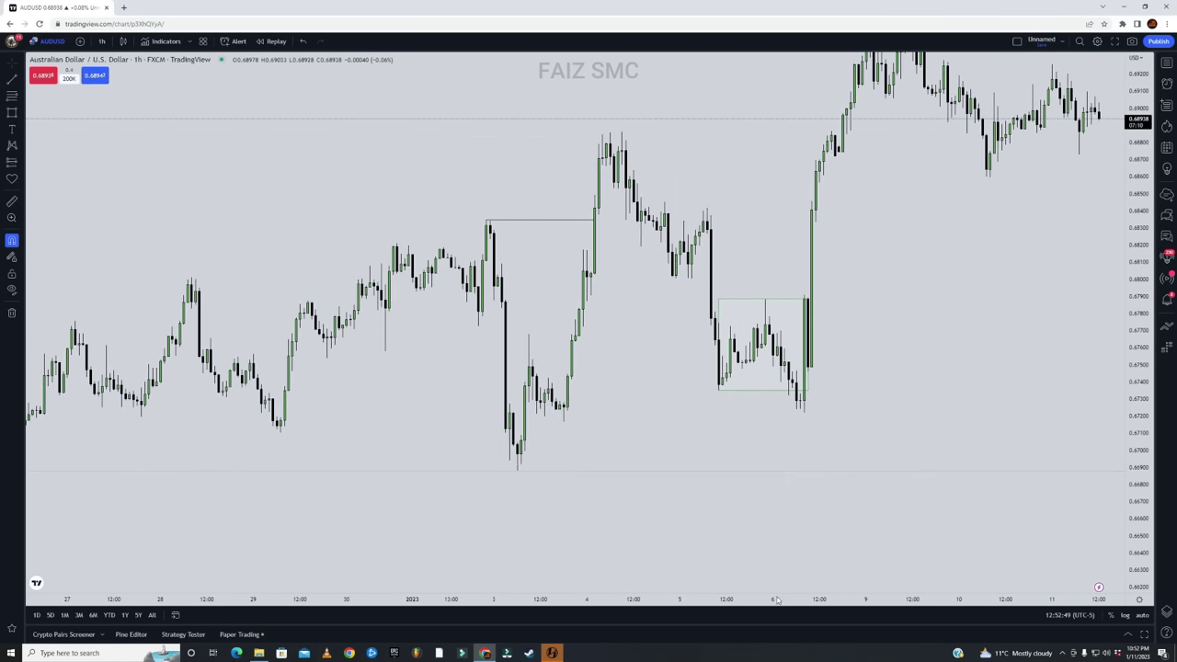
{"action": "left_click", "coordinate": [564, 402]}
{"action": "left_click", "coordinate": [944, 420]}
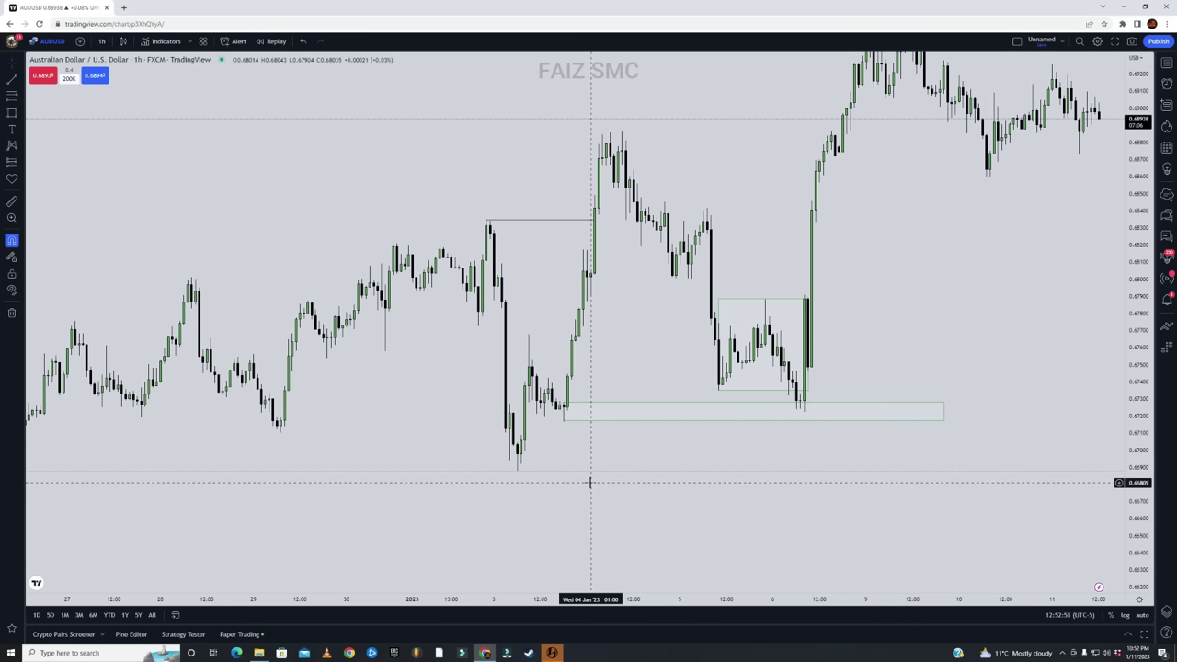
Draw a second demand-zone rectangle from about 0.67090 to 0.66930, starting at the 3 January swing low
{"action": "left_click_drag", "start_coordinate": [591, 481], "coordinate": [667, 486]}
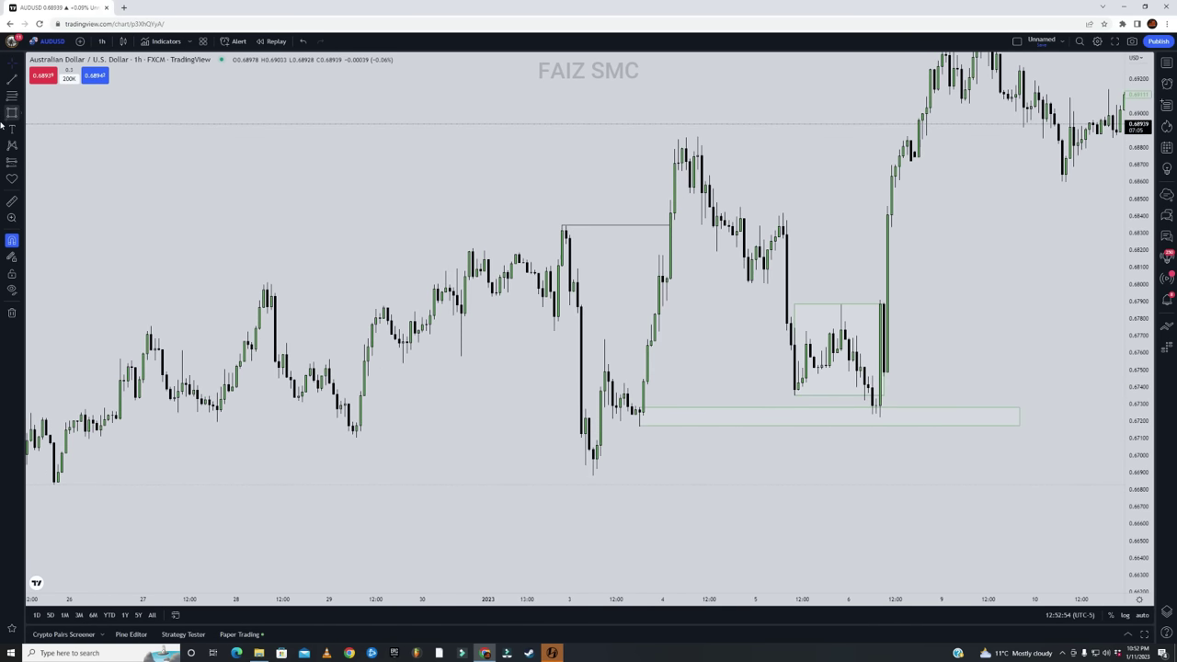
{"action": "left_click", "coordinate": [597, 439]}
{"action": "left_click", "coordinate": [800, 467]}
{"action": "left_click", "coordinate": [904, 512]}
{"action": "left_click_drag", "start_coordinate": [801, 454], "coordinate": [970, 454]}
Start bar replay from the 6 January 2023 09:00 candle
{"action": "left_click_drag", "start_coordinate": [884, 537], "coordinate": [844, 549]}
{"action": "left_click_drag", "start_coordinate": [846, 600], "coordinate": [775, 602]}
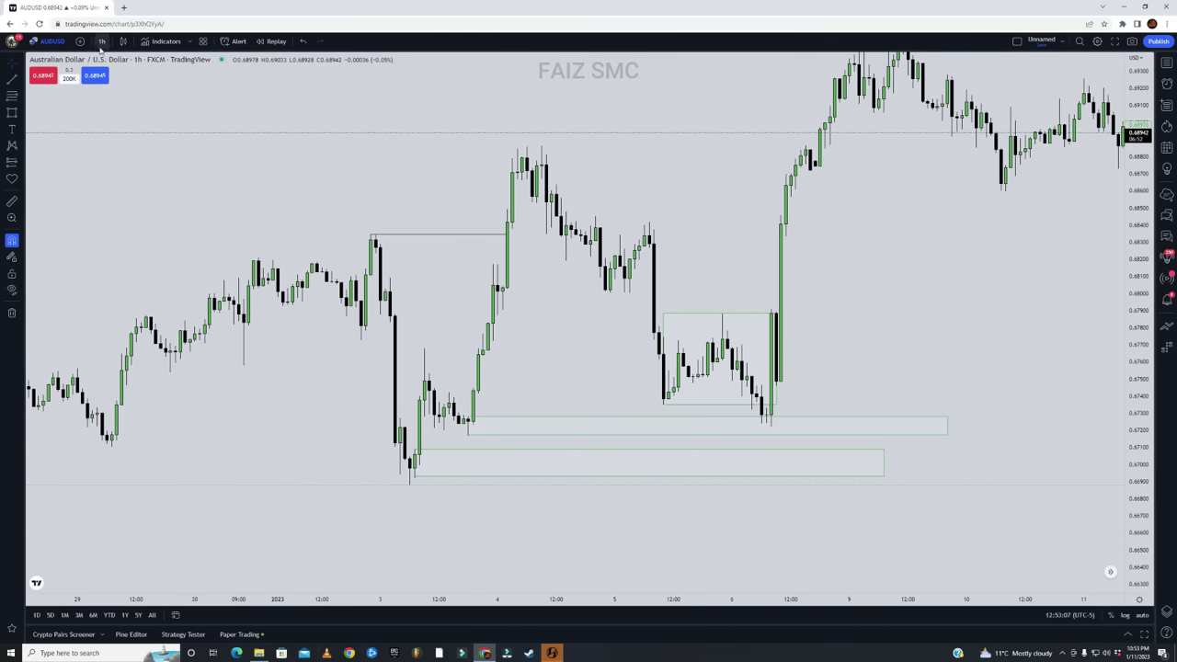
{"action": "left_click", "coordinate": [274, 41]}
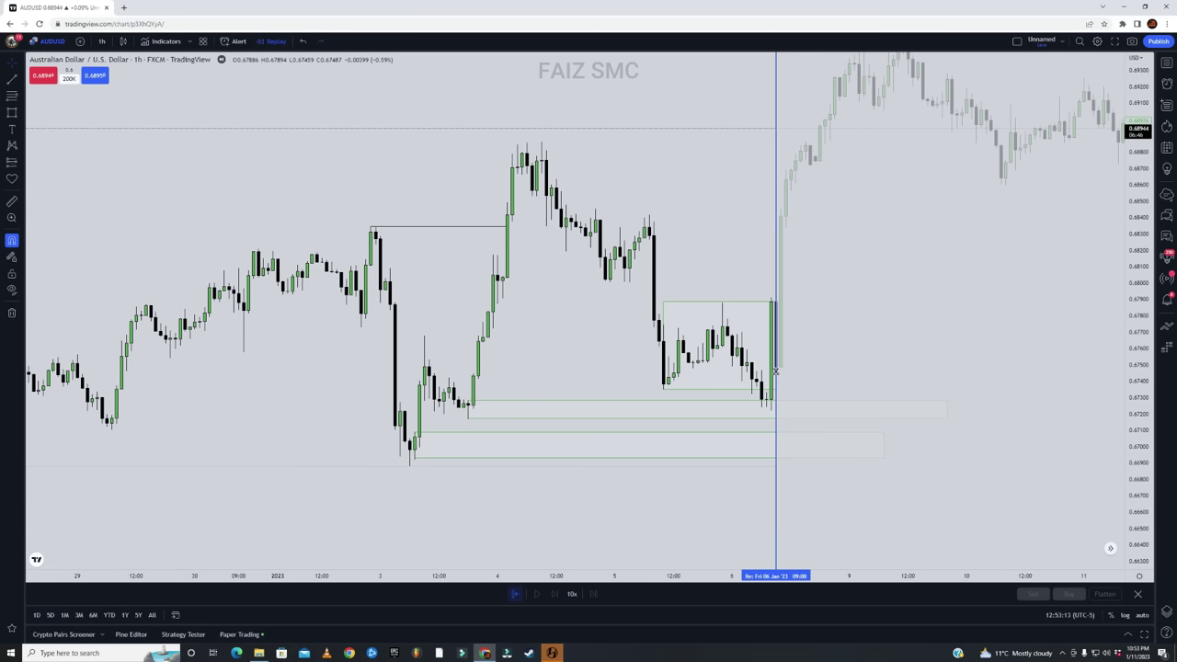
{"action": "left_click", "coordinate": [777, 373]}
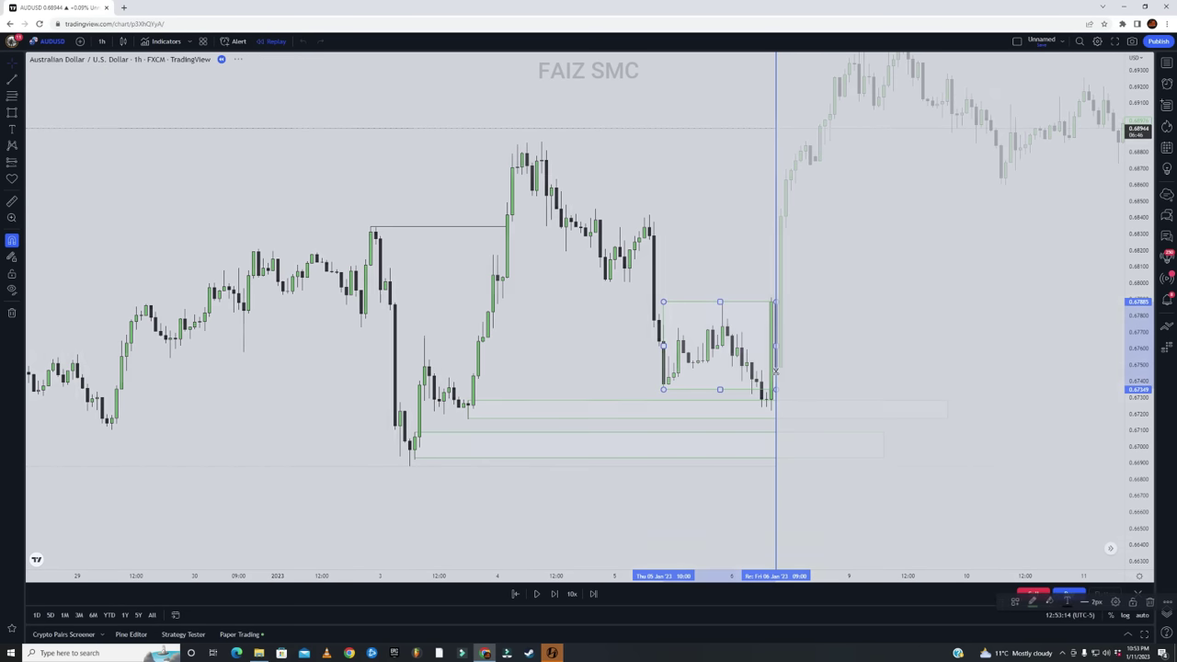
Switch the chart to the 15-minute interval and examine the range box together with both demand zones
{"action": "left_click", "coordinate": [101, 41]}
{"action": "left_click", "coordinate": [118, 177]}
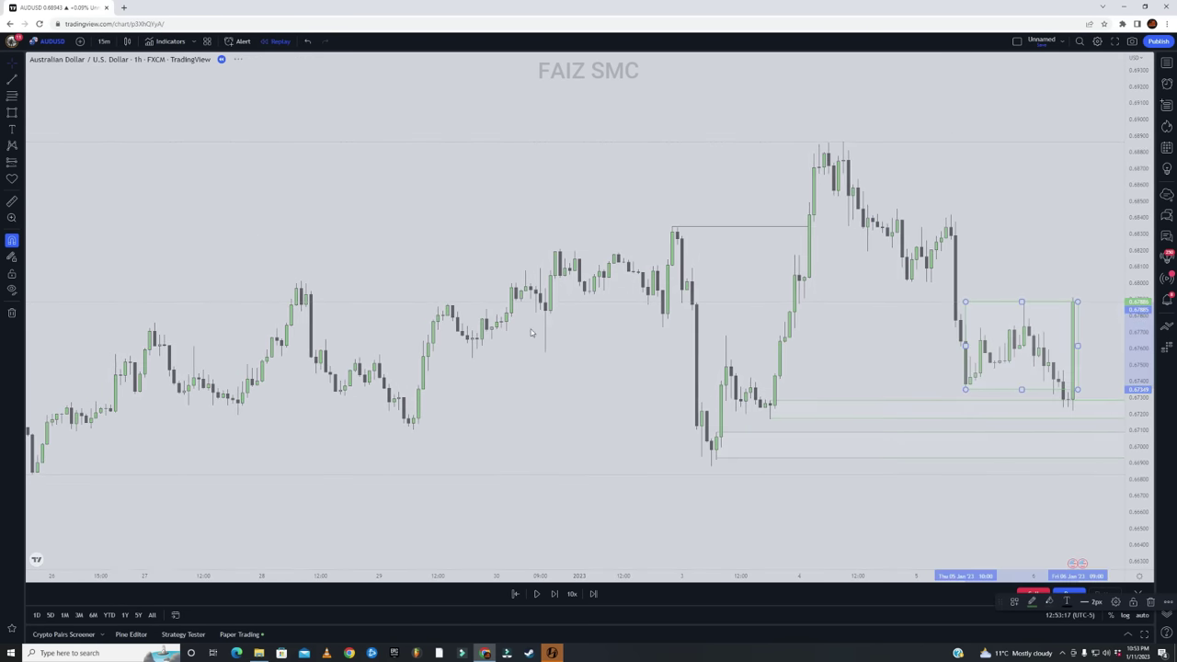
{"action": "left_click_drag", "start_coordinate": [862, 573], "coordinate": [729, 486]}
{"action": "left_click_drag", "start_coordinate": [1146, 487], "coordinate": [1140, 338]}
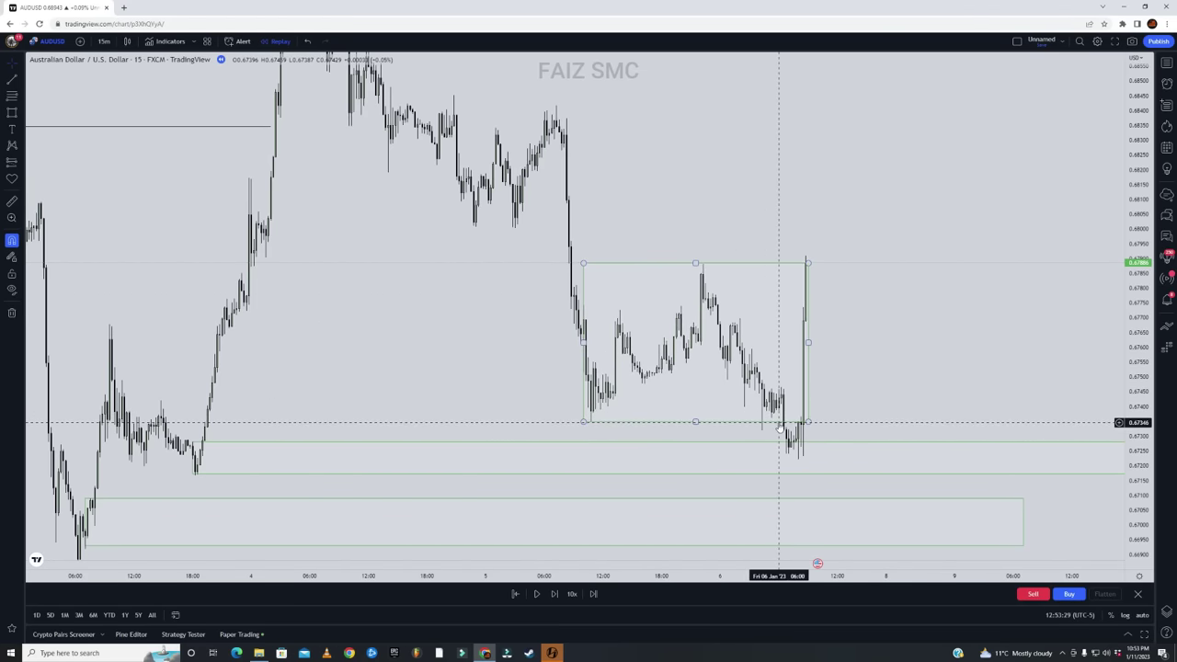
{"action": "left_click_drag", "start_coordinate": [905, 372], "coordinate": [962, 347]}
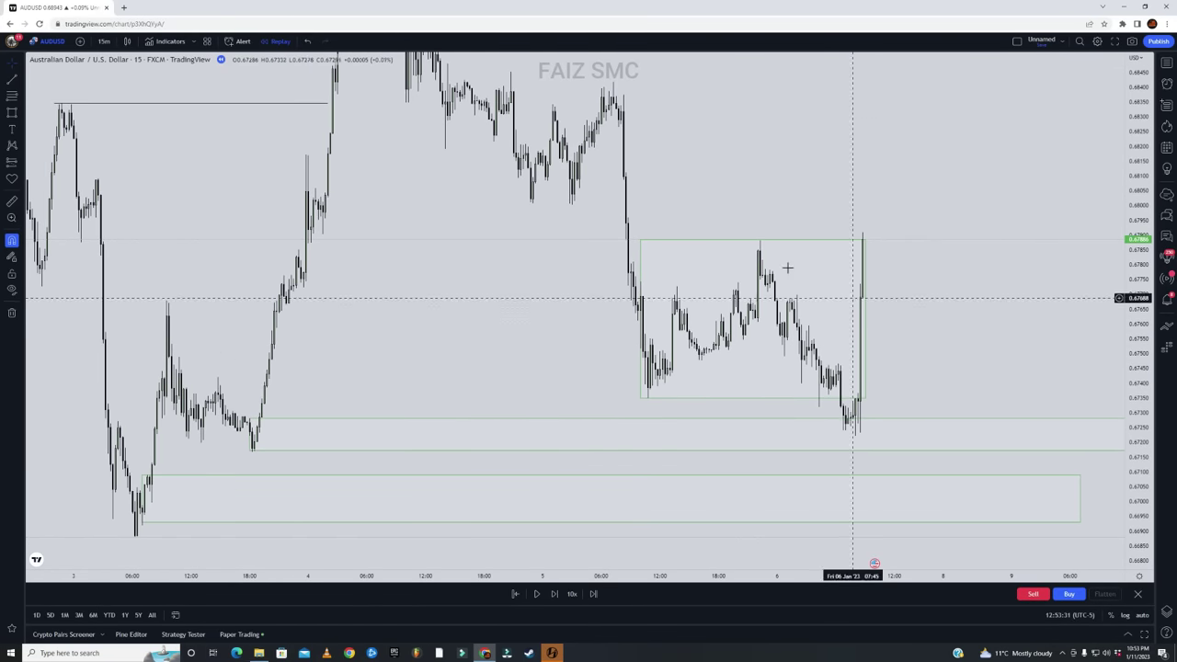
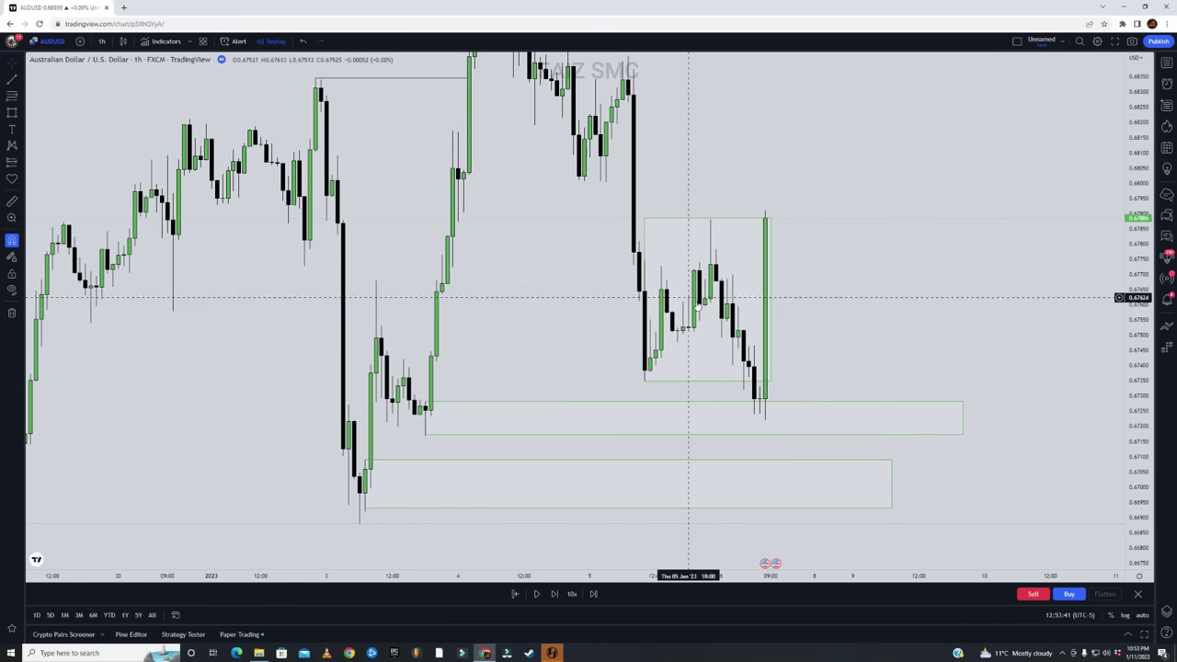
Box the sweep below the range from 0.67351 to about 0.67210, and extend the lower demand zone's bottom edge to about 0.66920
{"action": "left_click", "coordinate": [12, 113]}
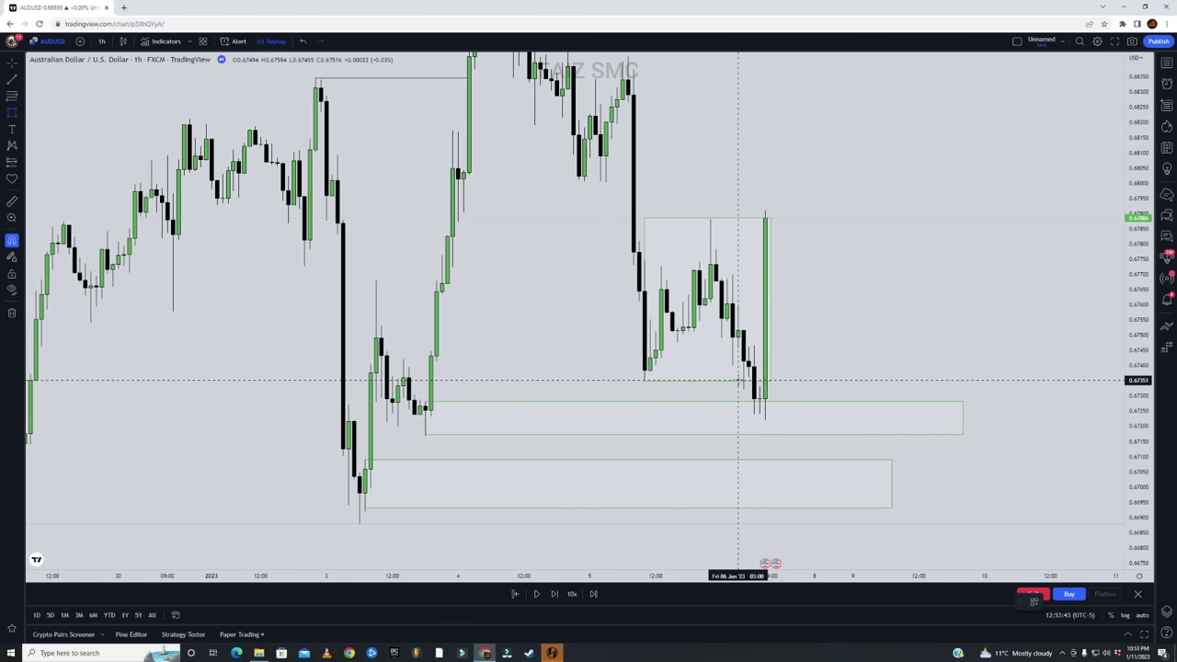
{"action": "left_click_drag", "start_coordinate": [737, 380], "coordinate": [782, 423]}
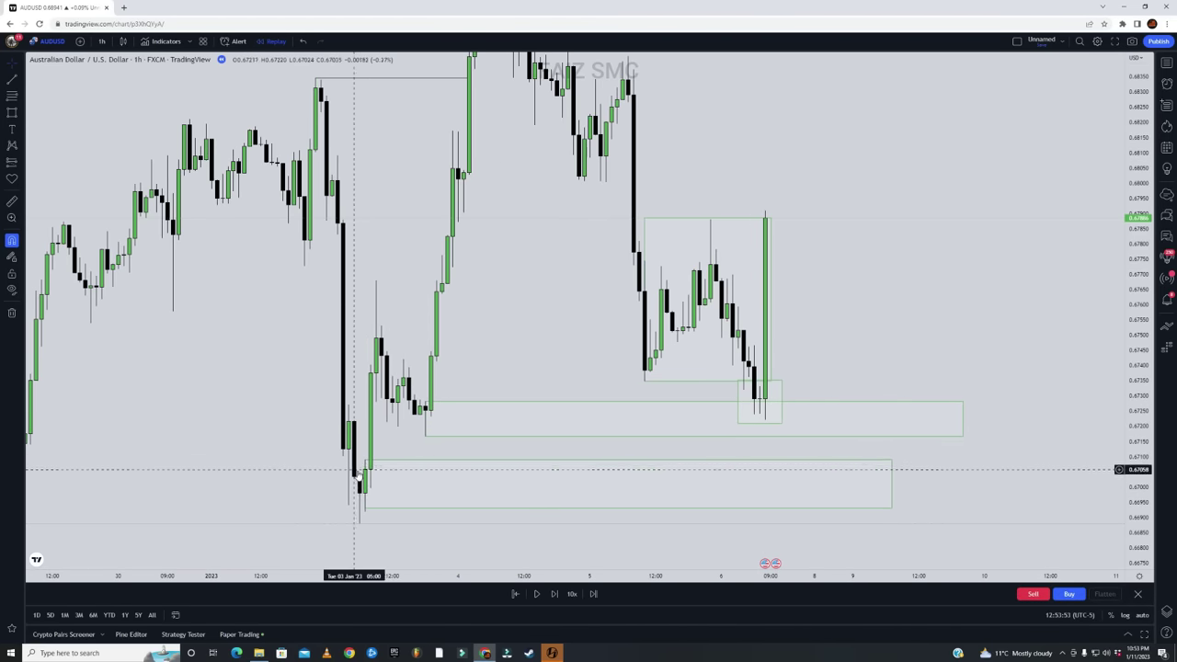
{"action": "mouse_move", "coordinate": [365, 508]}
{"action": "left_mouse_down"}
{"action": "mouse_move", "coordinate": [360, 522]}
{"action": "mouse_move", "coordinate": [365, 511]}
{"action": "left_mouse_up"}
{"action": "left_click", "coordinate": [315, 476]}
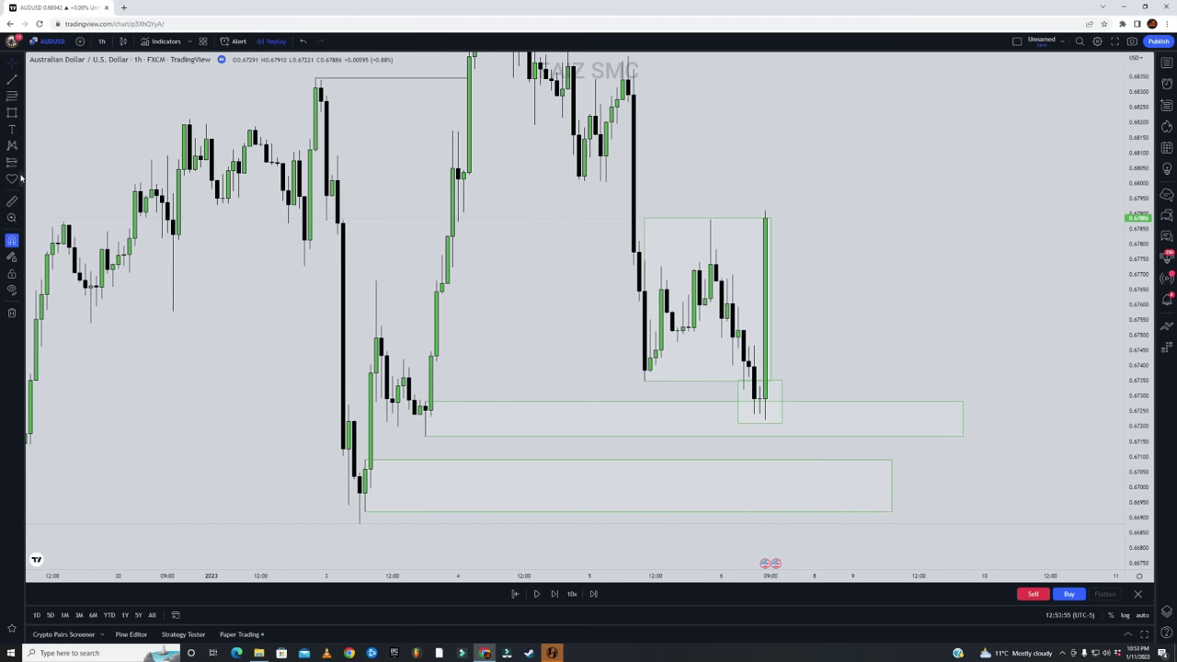
Place a long position with entry at 0.67285 on the upper demand zone and its stop at 0.66917
{"action": "left_click", "coordinate": [20, 167]}
{"action": "left_click", "coordinate": [65, 163]}
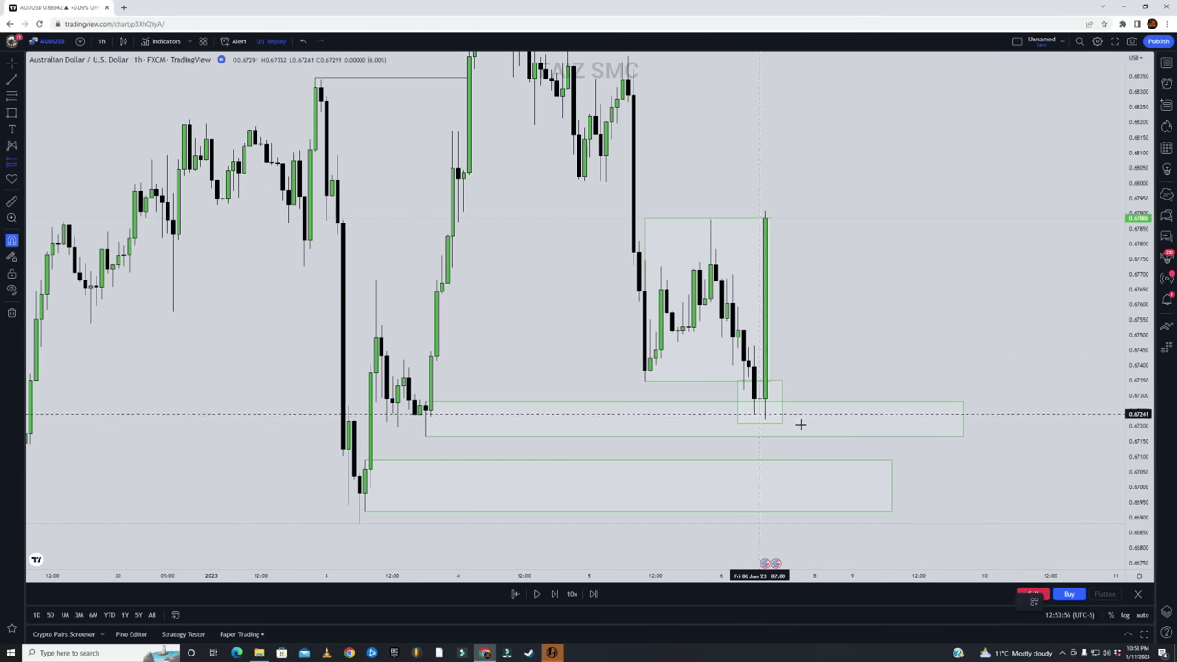
{"action": "left_click", "coordinate": [733, 402]}
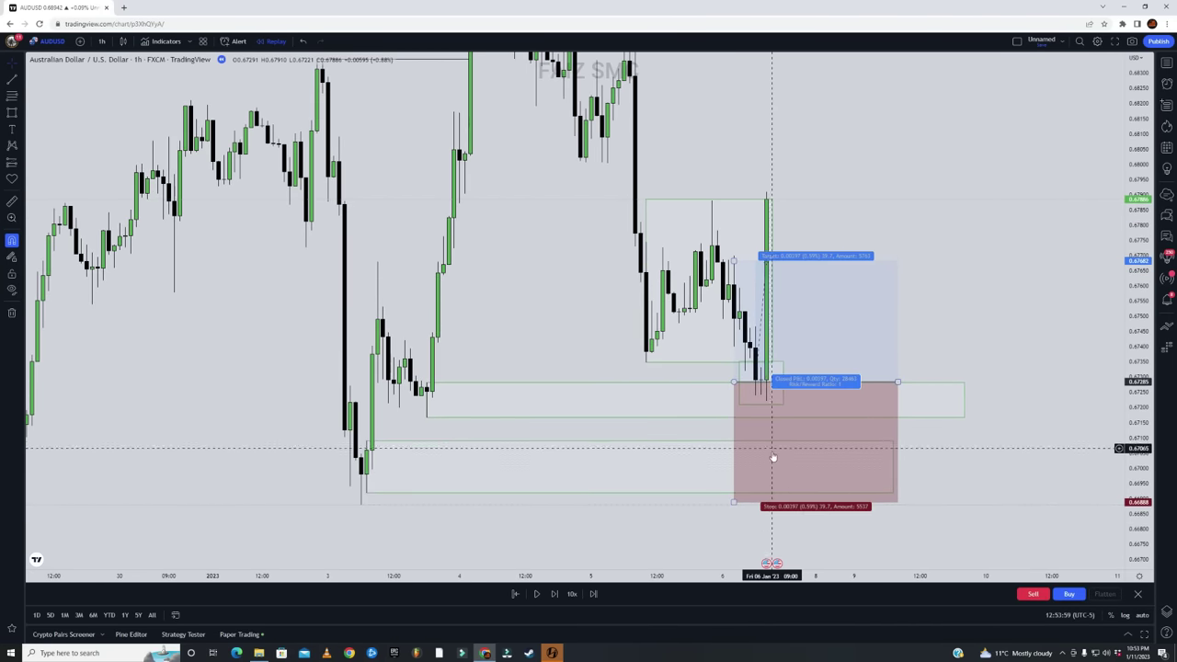
{"action": "left_click_drag", "start_coordinate": [732, 501], "coordinate": [740, 494]}
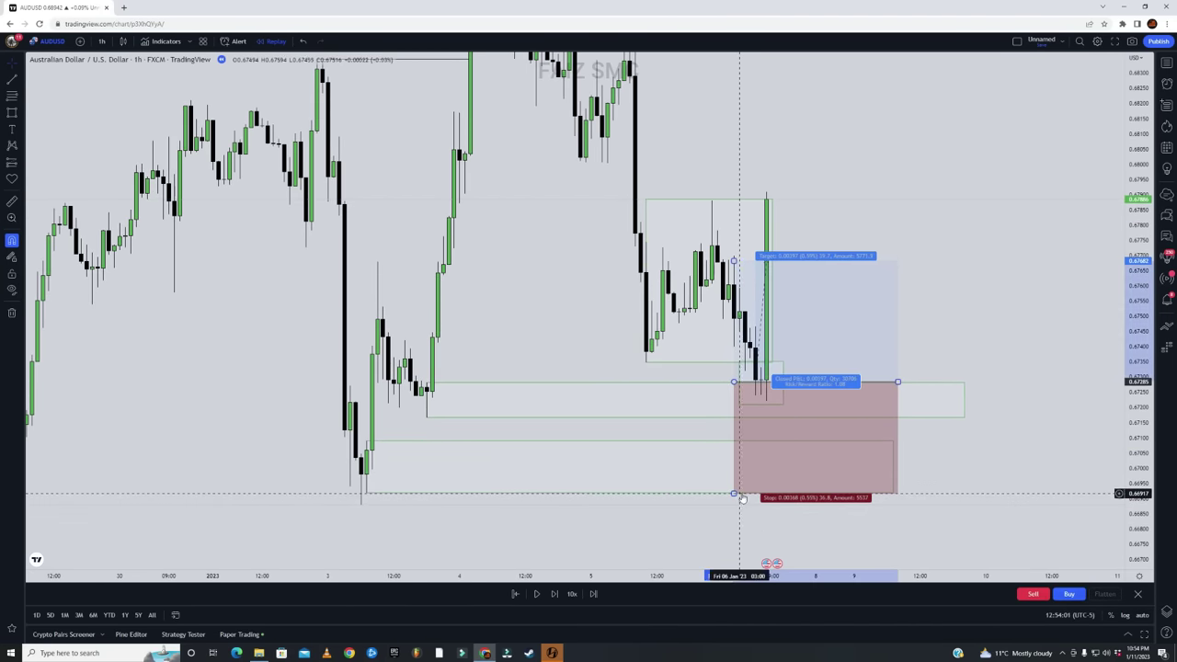
Adjust the long position's stop to 0.66913 at the bottom of the lower demand zone and its target to 0.68030
{"action": "scroll", "coordinate": [961, 260], "scroll_direction": "down", "scroll_amount": 5}
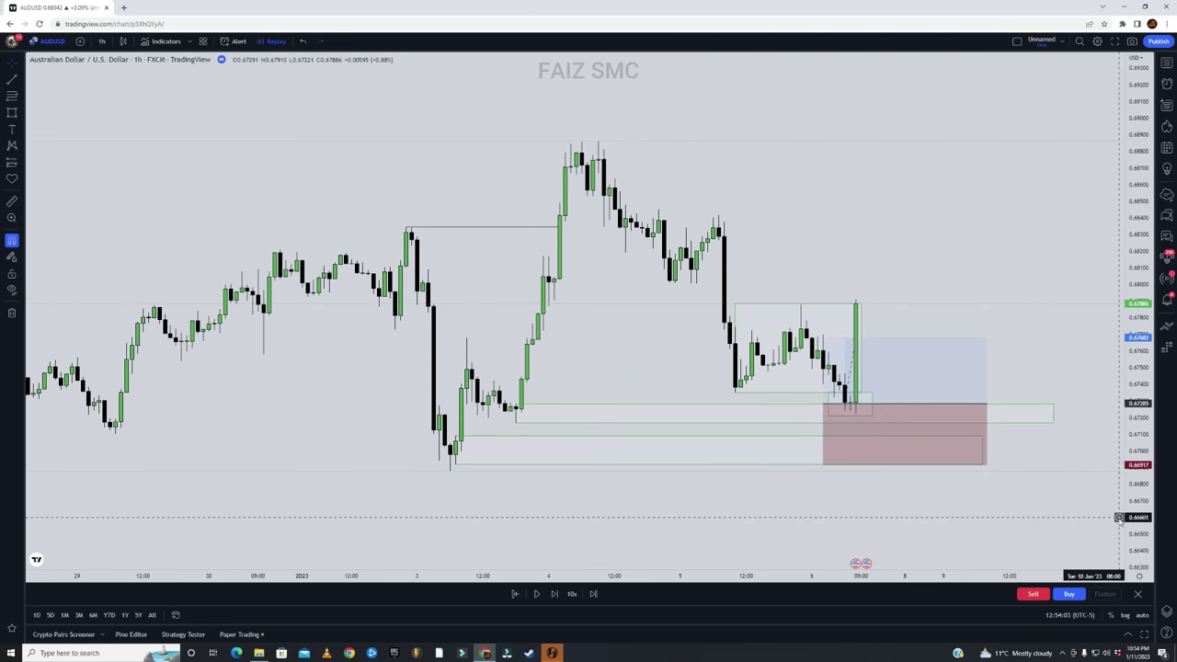
{"action": "left_click_drag", "start_coordinate": [1136, 518], "coordinate": [1136, 470]}
{"action": "left_click_drag", "start_coordinate": [825, 512], "coordinate": [834, 446]}
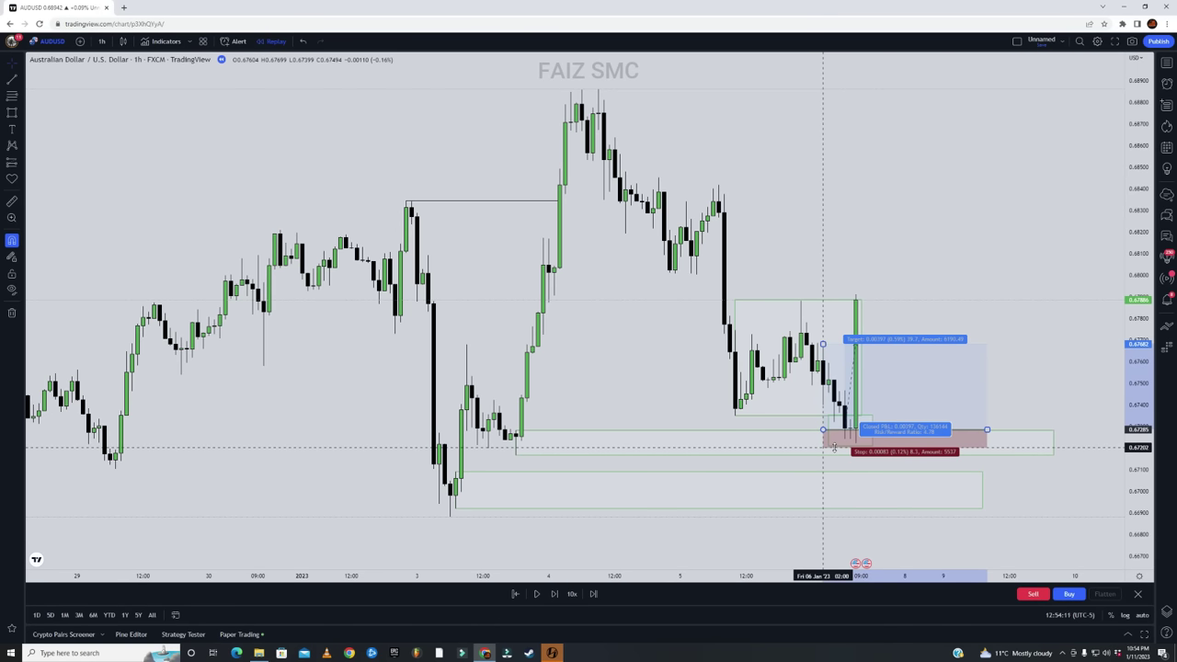
{"action": "left_click_drag", "start_coordinate": [834, 447], "coordinate": [842, 511]}
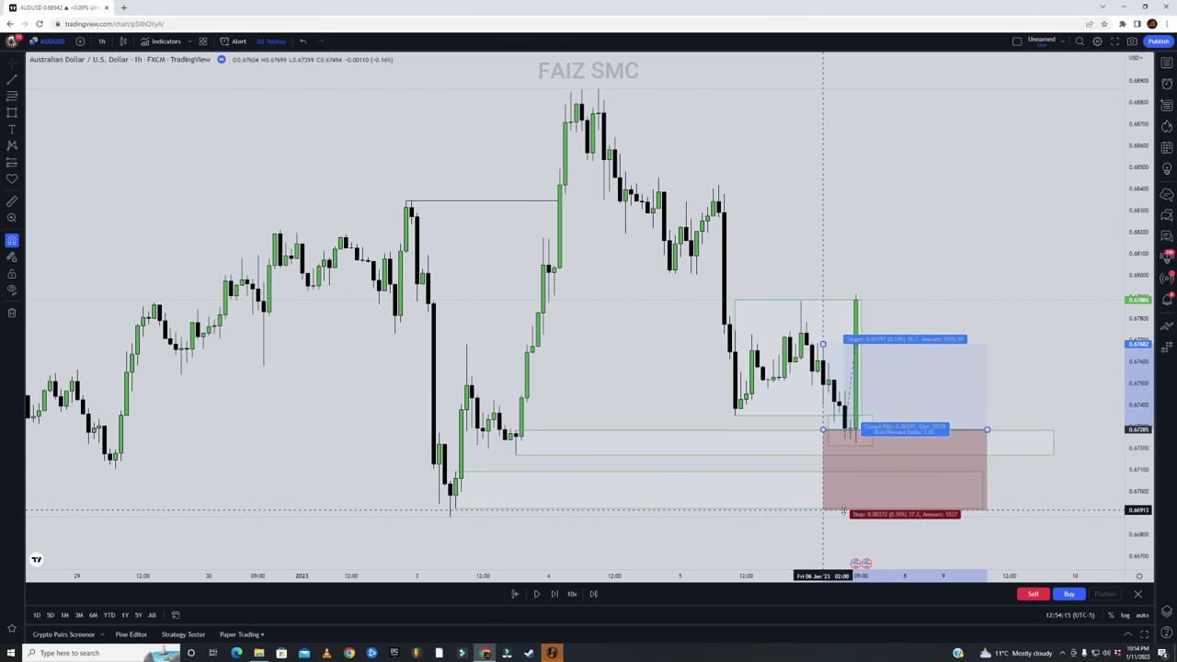
{"action": "left_click_drag", "start_coordinate": [844, 349], "coordinate": [848, 281]}
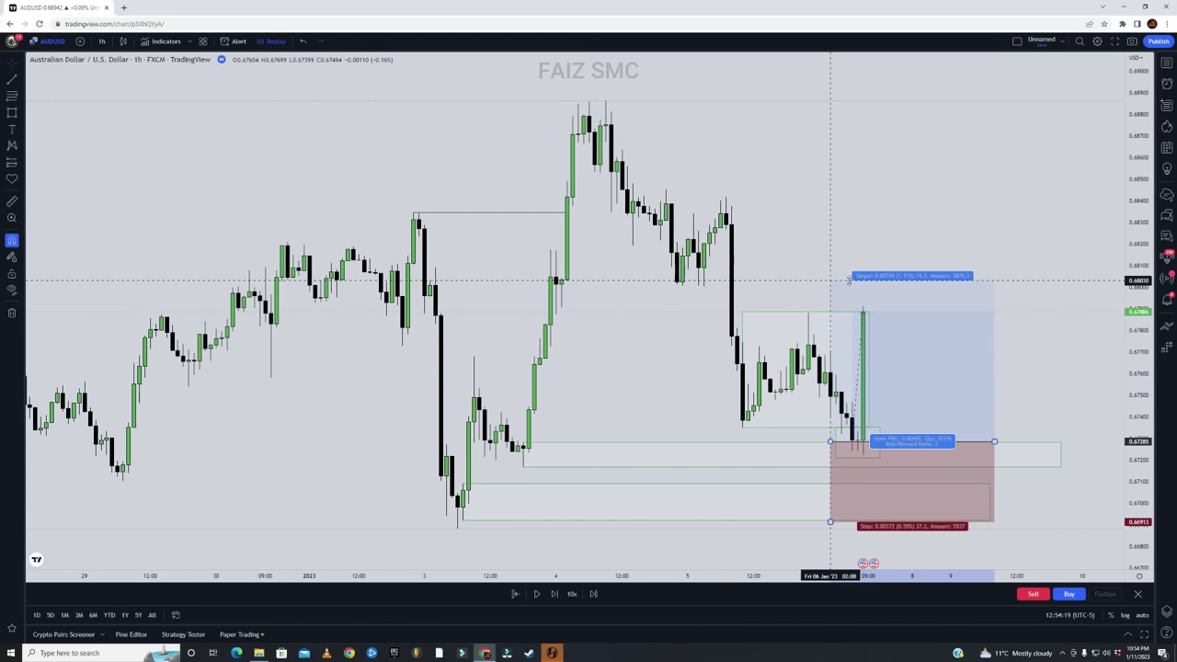
{"action": "left_click", "coordinate": [891, 224]}
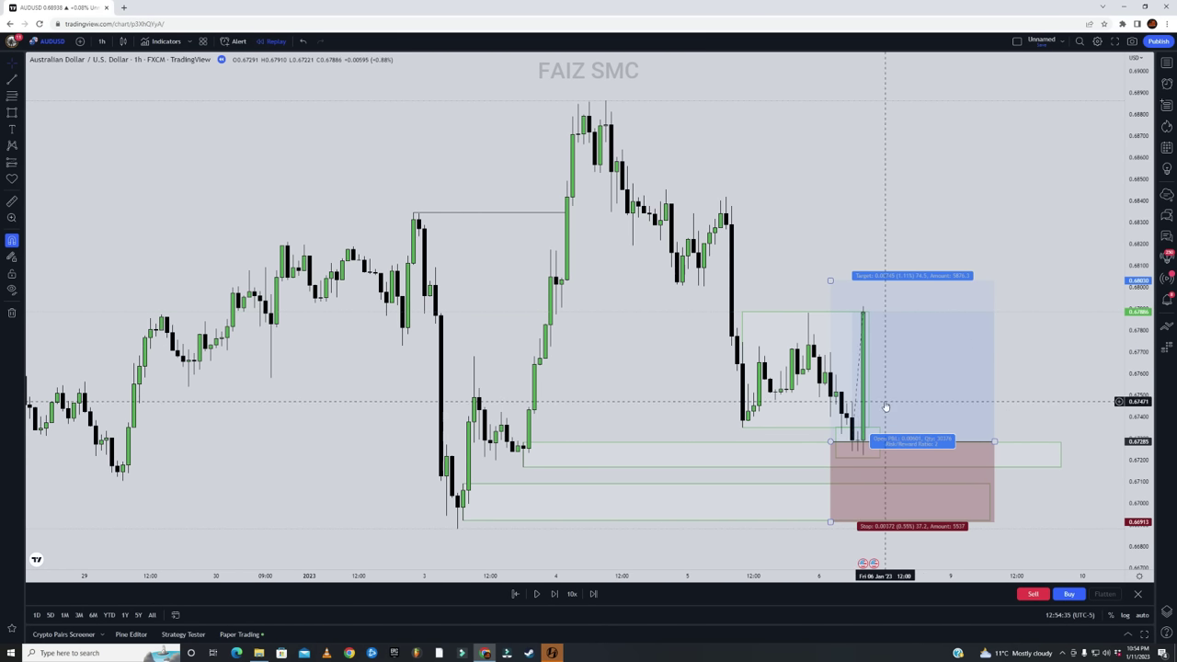
Advance the replay three bars to play out the long trade
{"action": "left_click", "coordinate": [555, 594]}
{"action": "left_click", "coordinate": [555, 594]}
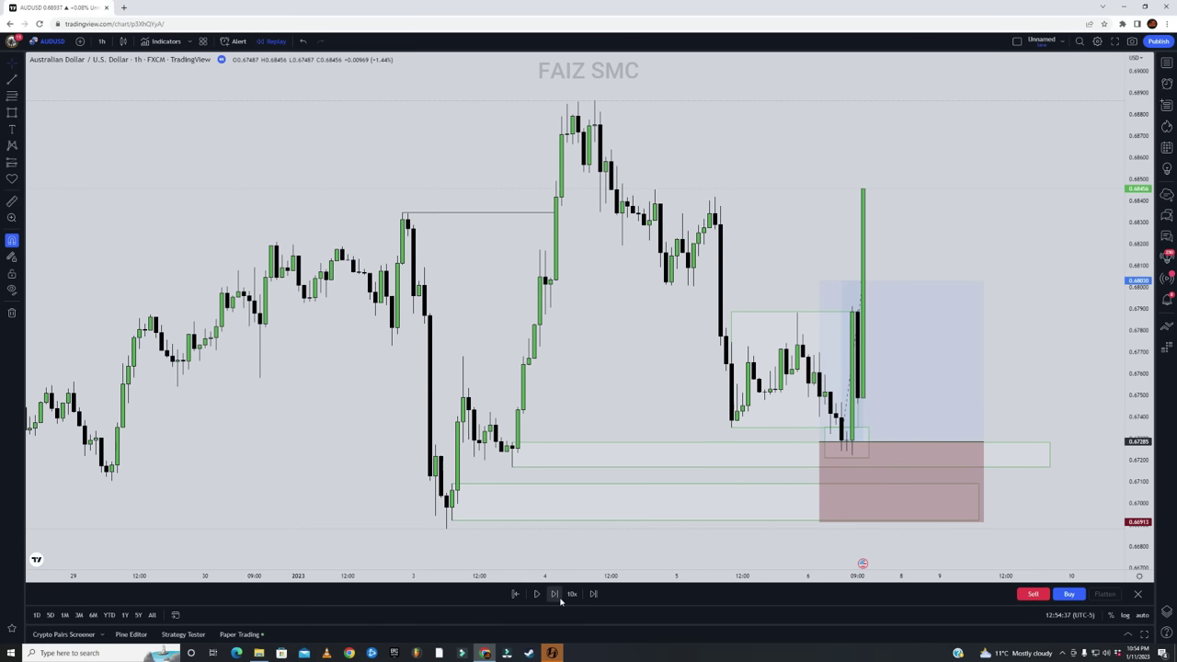
{"action": "left_click", "coordinate": [554, 594]}
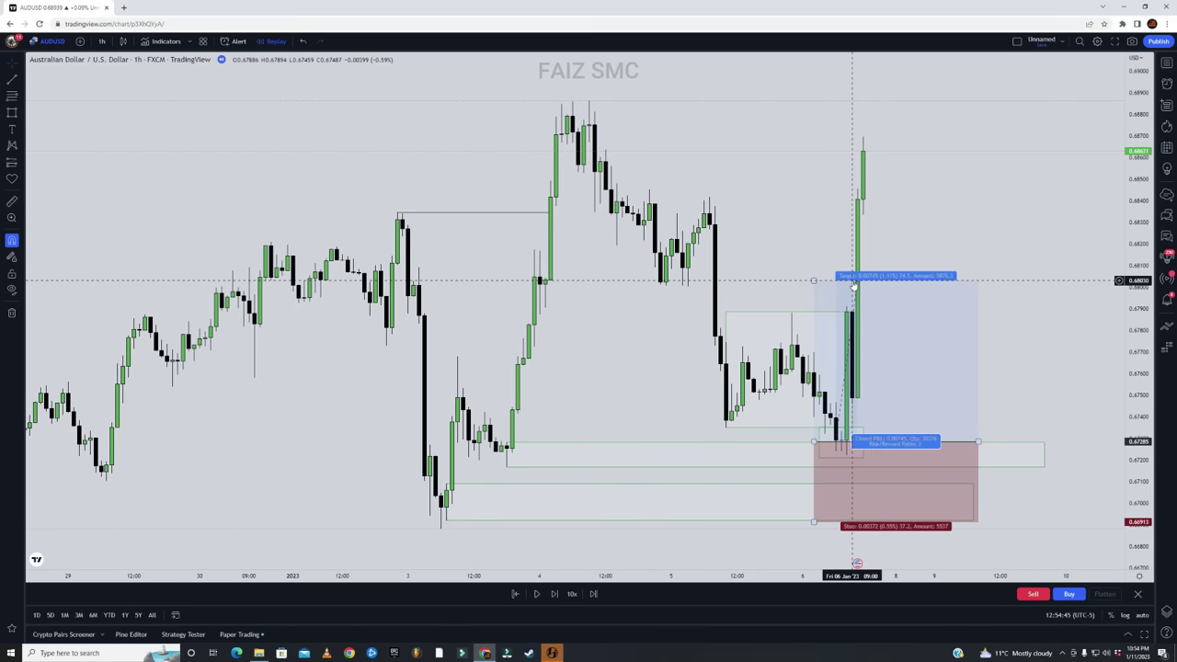
Remove the long position from the chart
{"action": "right_click", "coordinate": [893, 381]}
{"action": "left_click", "coordinate": [920, 522]}
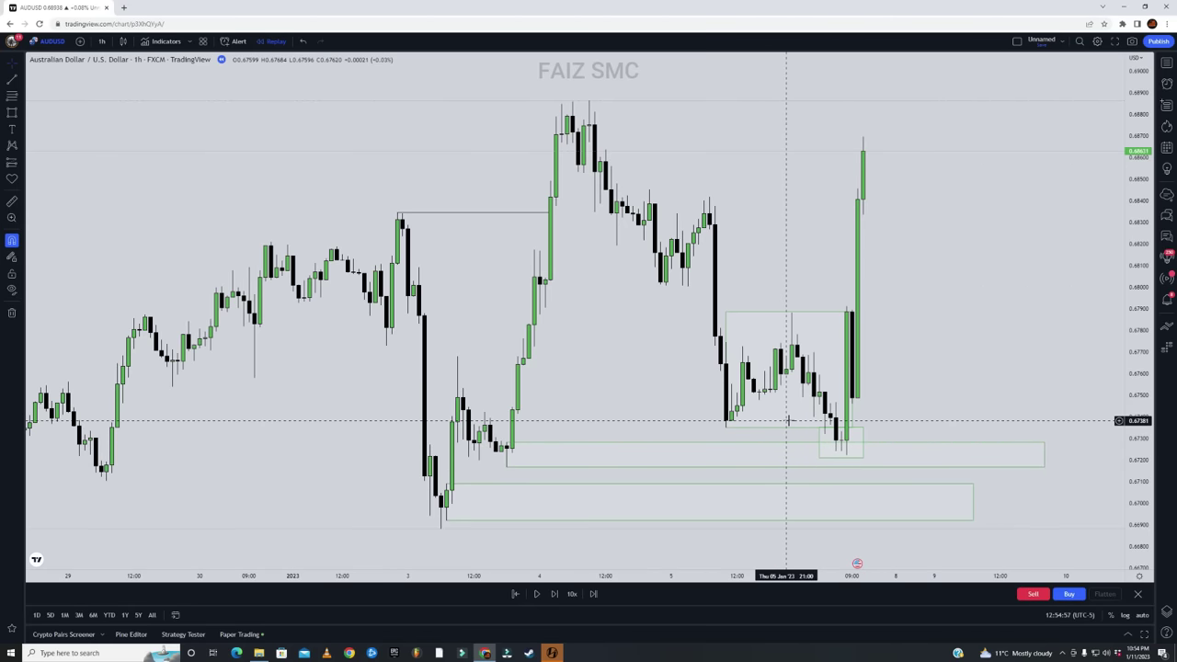
{"action": "left_click_drag", "start_coordinate": [761, 576], "coordinate": [841, 577]}
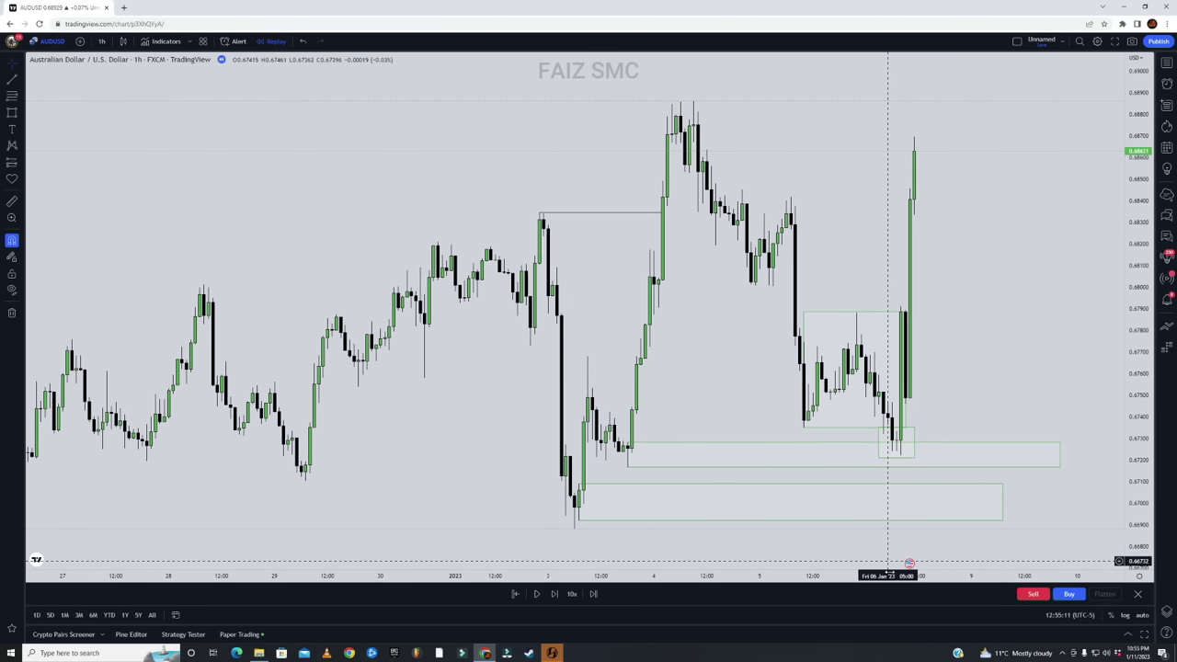
{"action": "scroll", "coordinate": [877, 573], "scroll_direction": "up", "scroll_amount": 3}
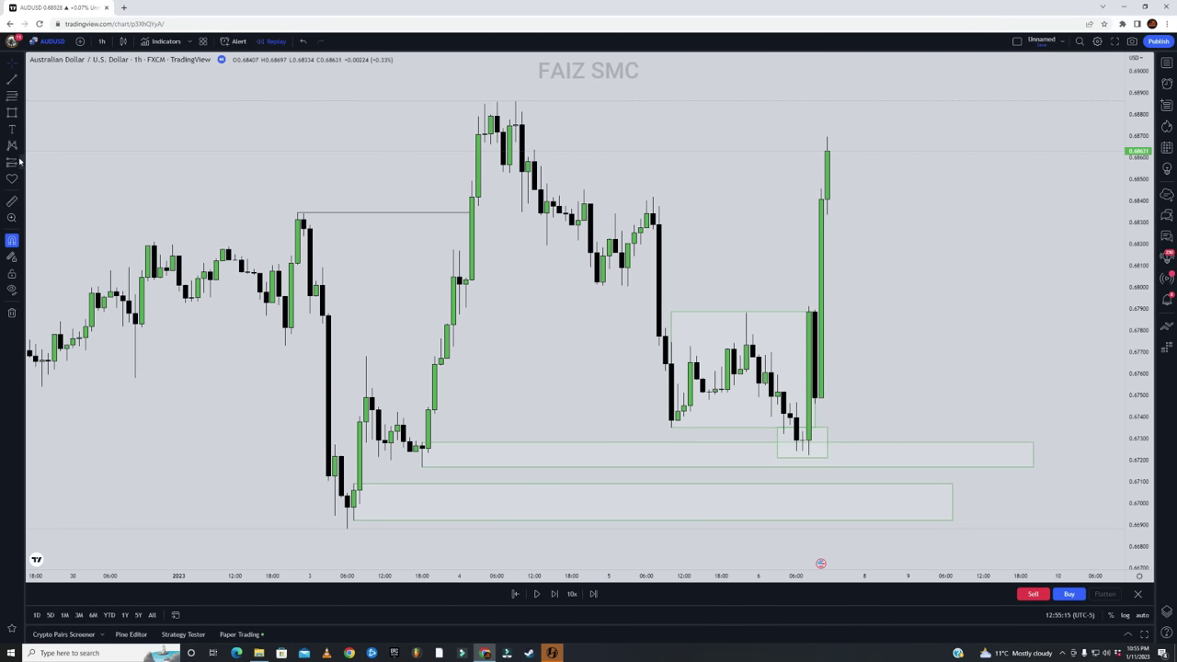
Draw a rectangle around the rally from the 6 January low at 0.67221 up to about 0.6870
{"action": "left_click", "coordinate": [12, 111]}
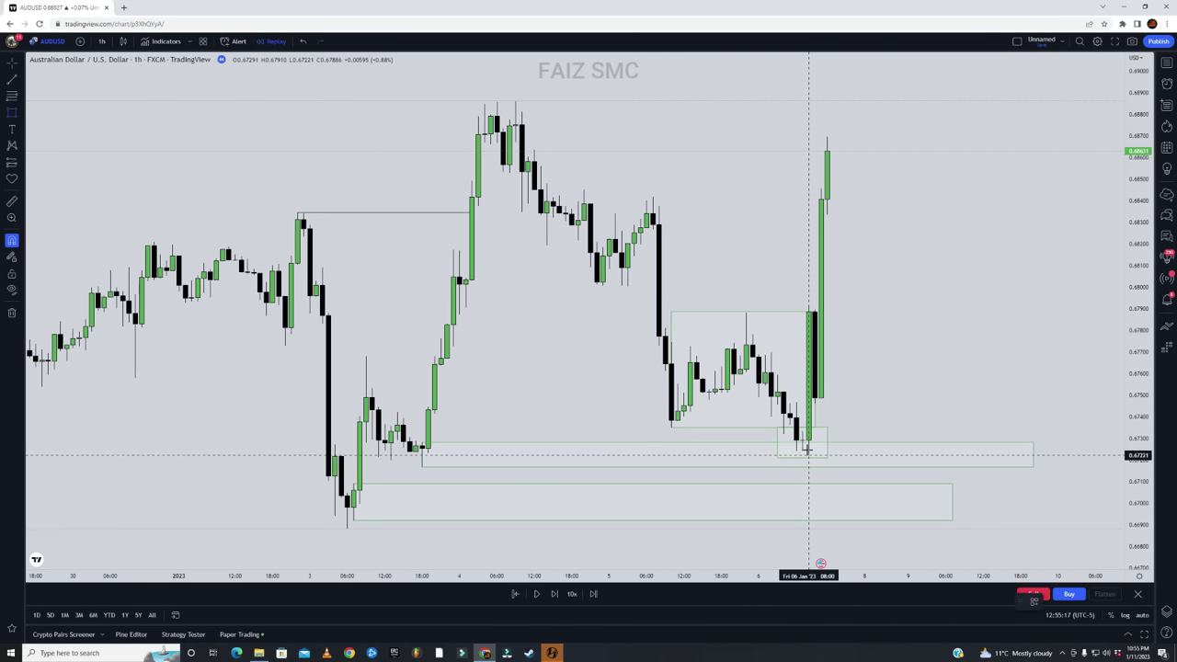
{"action": "left_click_drag", "start_coordinate": [807, 451], "coordinate": [846, 135]}
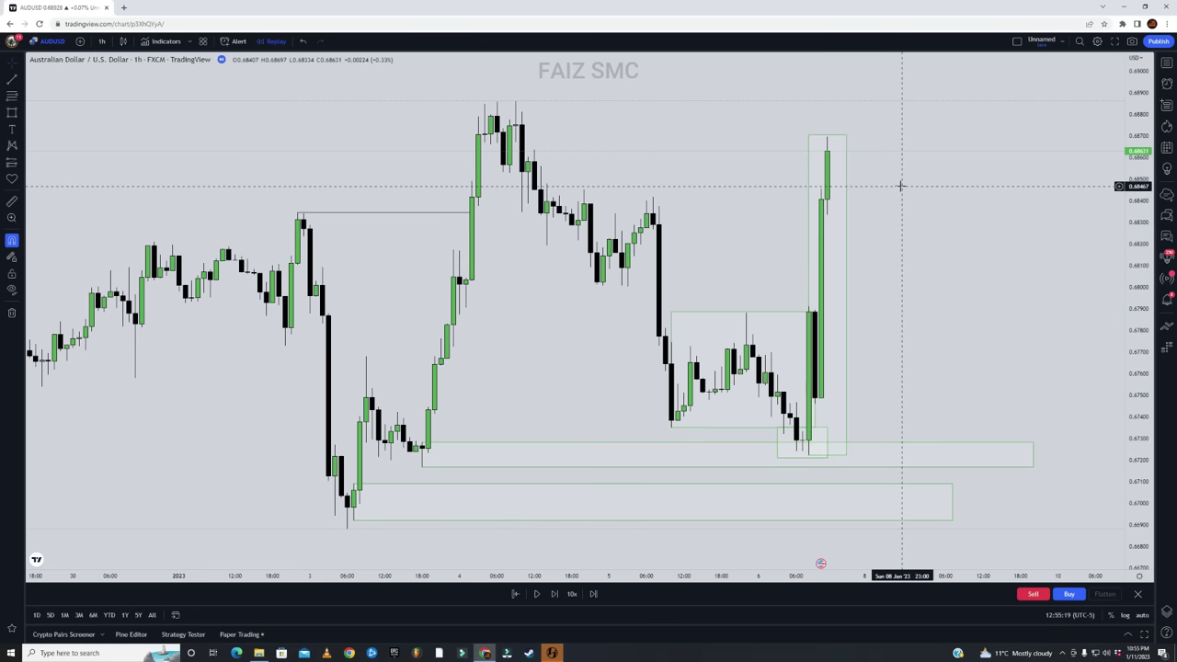
Advance the replay bar by bar until price trades above the 4 January swing high
{"action": "mouse_move", "coordinate": [908, 356]}
{"action": "left_mouse_down"}
{"action": "mouse_move", "coordinate": [1018, 361]}
{"action": "mouse_move", "coordinate": [997, 344]}
{"action": "mouse_move", "coordinate": [906, 377]}
{"action": "left_mouse_up"}
{"action": "left_click", "coordinate": [553, 594]}
{"action": "left_click", "coordinate": [553, 594]}
{"action": "left_click", "coordinate": [553, 594]}
{"action": "left_click", "coordinate": [553, 594]}
{"action": "left_click", "coordinate": [552, 594]}
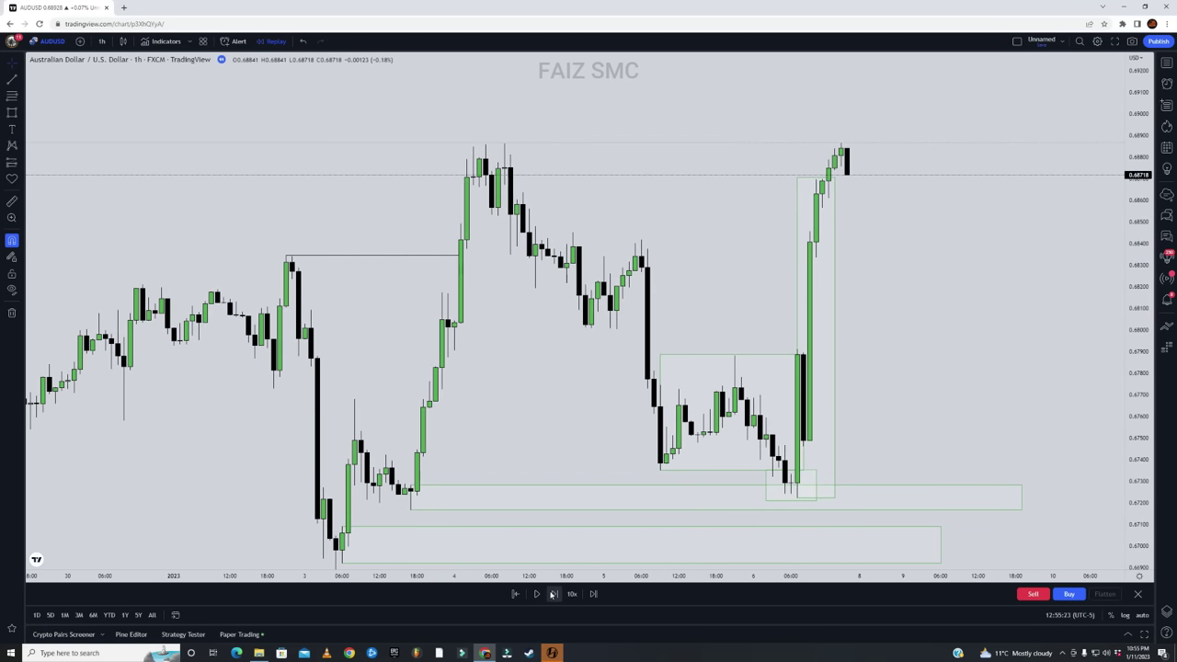
{"action": "left_click", "coordinate": [553, 594]}
{"action": "left_click", "coordinate": [553, 594]}
{"action": "left_click", "coordinate": [553, 594]}
Draw a horizontal trend line from the 4 January swing high to the candle that breaks above it
{"action": "left_click", "coordinate": [11, 81]}
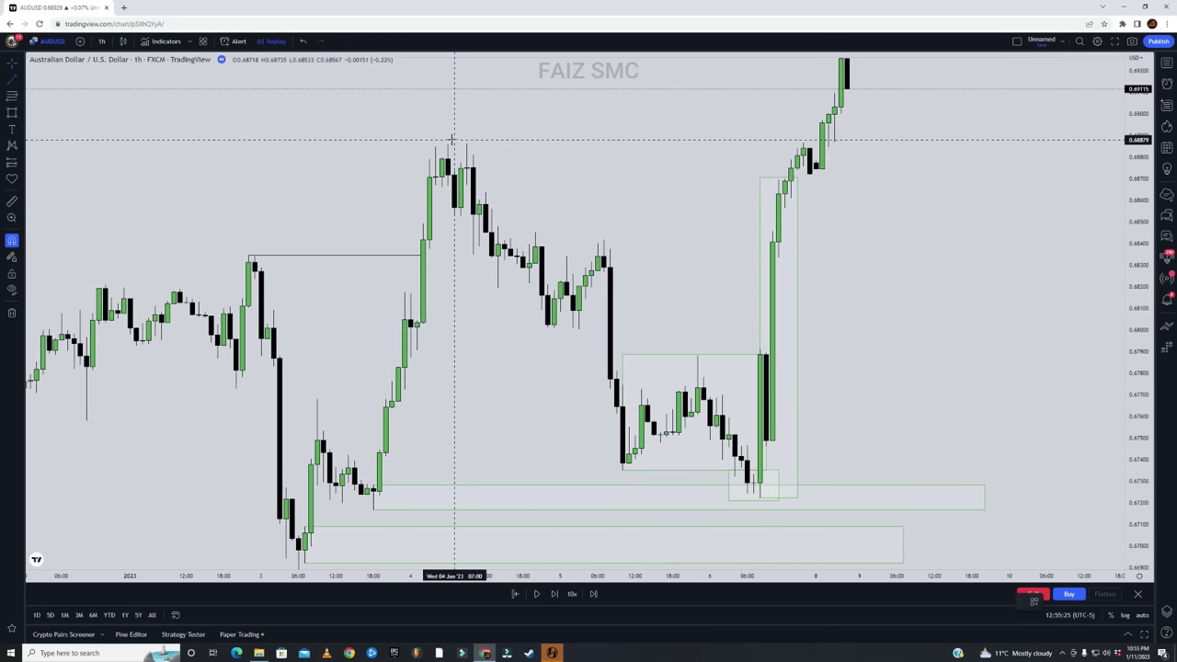
{"action": "left_click", "coordinate": [448, 144]}
{"action": "left_click", "coordinate": [822, 144]}
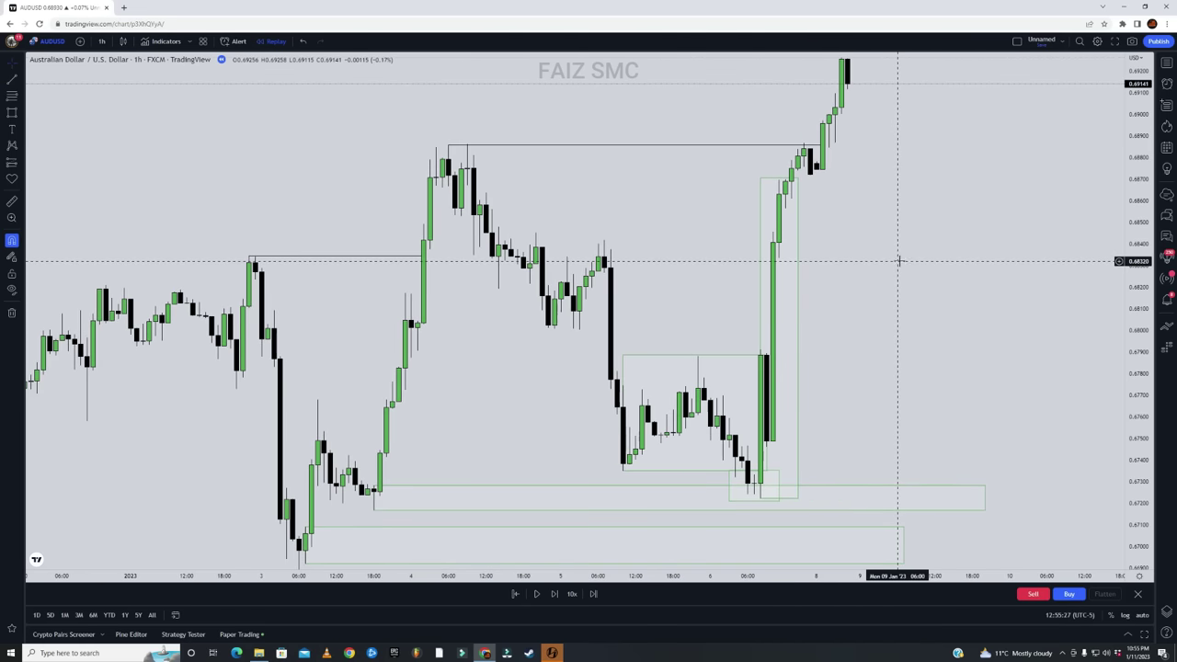
Draw a Fib Retracement from the 3 January low at 0.66880 up to the swing high at 0.68867
{"action": "left_click_drag", "start_coordinate": [900, 260], "coordinate": [912, 253]}
{"action": "left_click_drag", "start_coordinate": [791, 577], "coordinate": [1002, 577]}
{"action": "left_click_drag", "start_coordinate": [1137, 407], "coordinate": [1136, 547]}
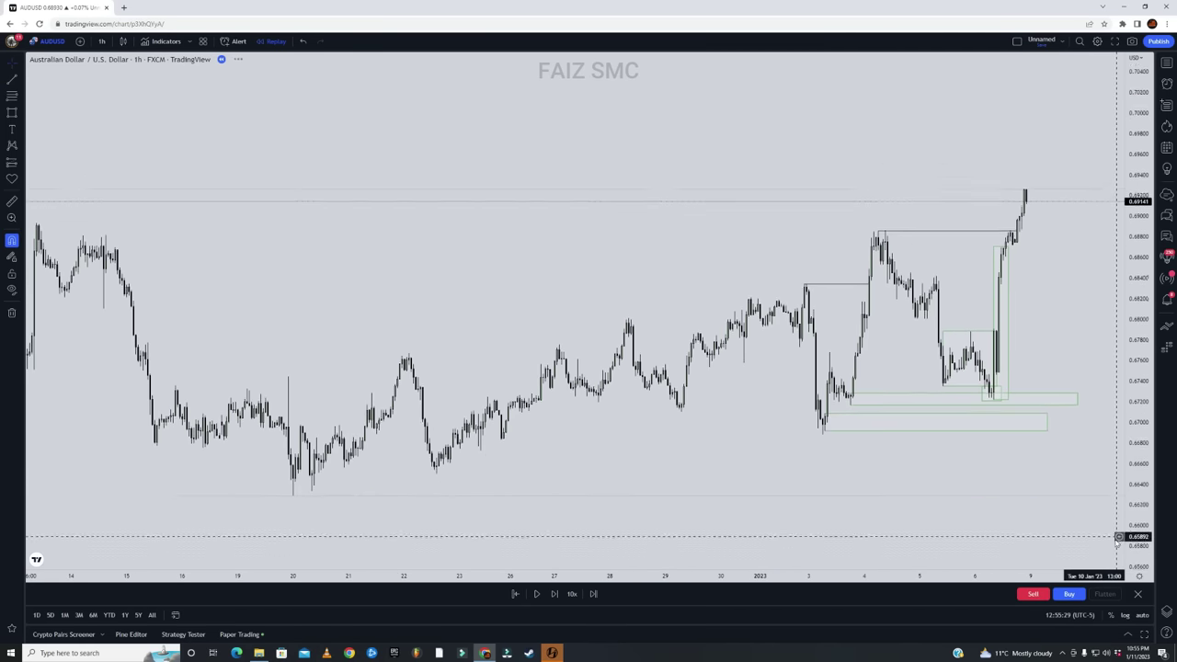
{"action": "left_click_drag", "start_coordinate": [956, 483], "coordinate": [751, 447]}
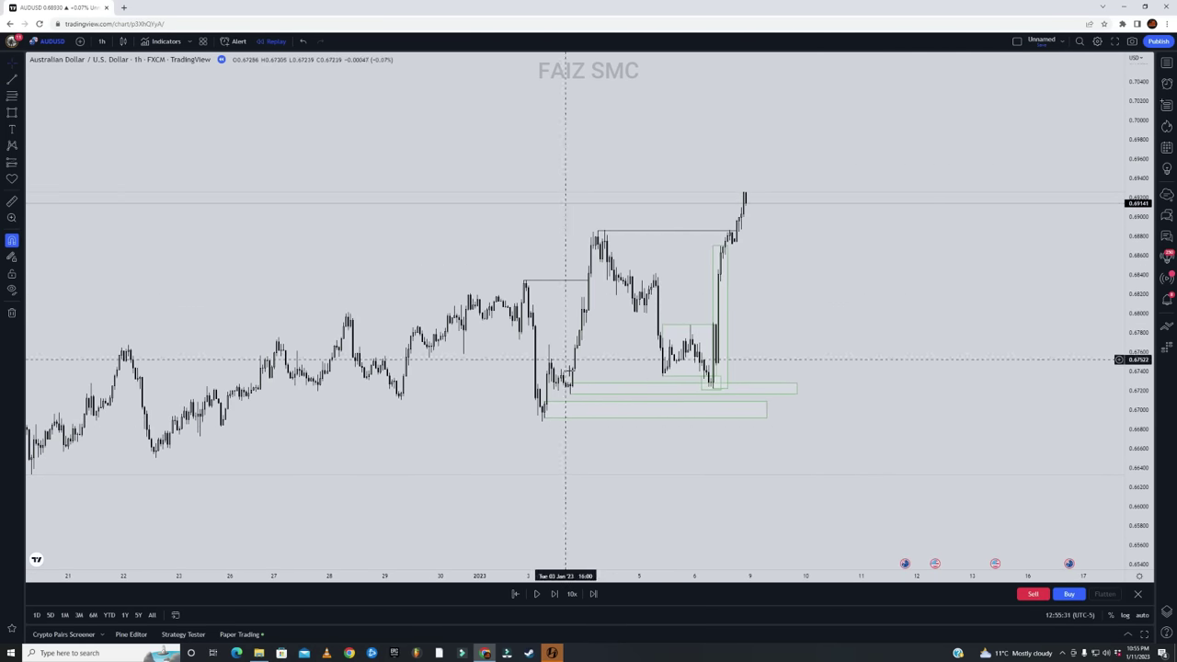
{"action": "left_click_drag", "start_coordinate": [1081, 506], "coordinate": [1131, 401]}
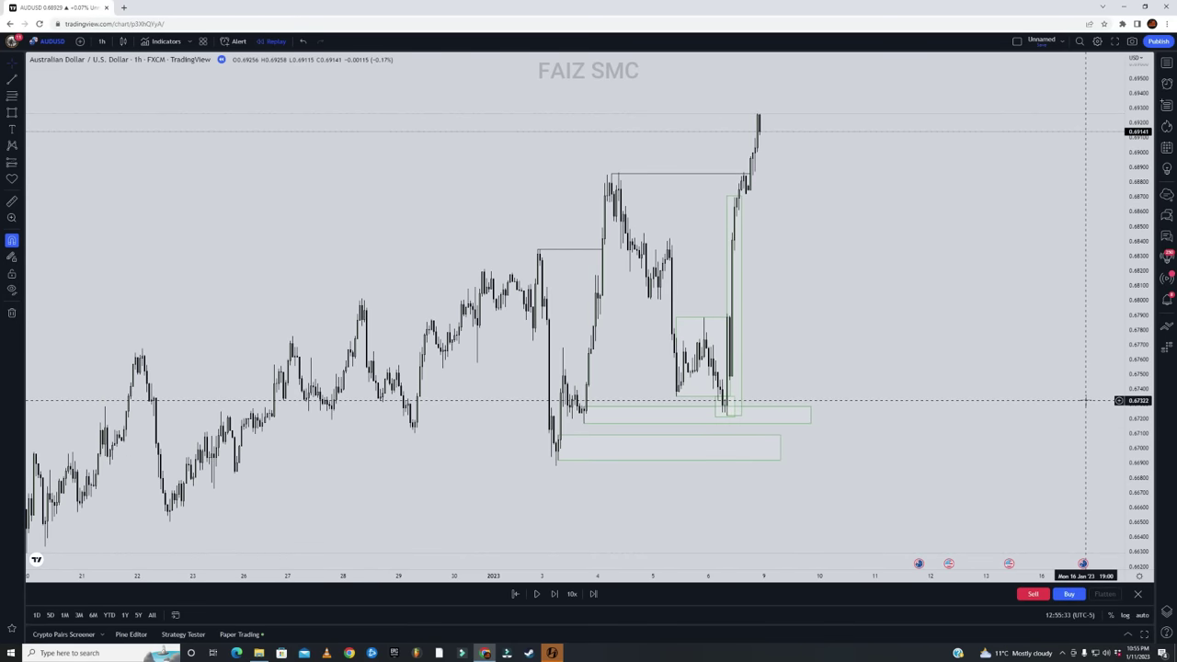
{"action": "left_click_drag", "start_coordinate": [890, 449], "coordinate": [967, 464]}
{"action": "left_click", "coordinate": [11, 97]}
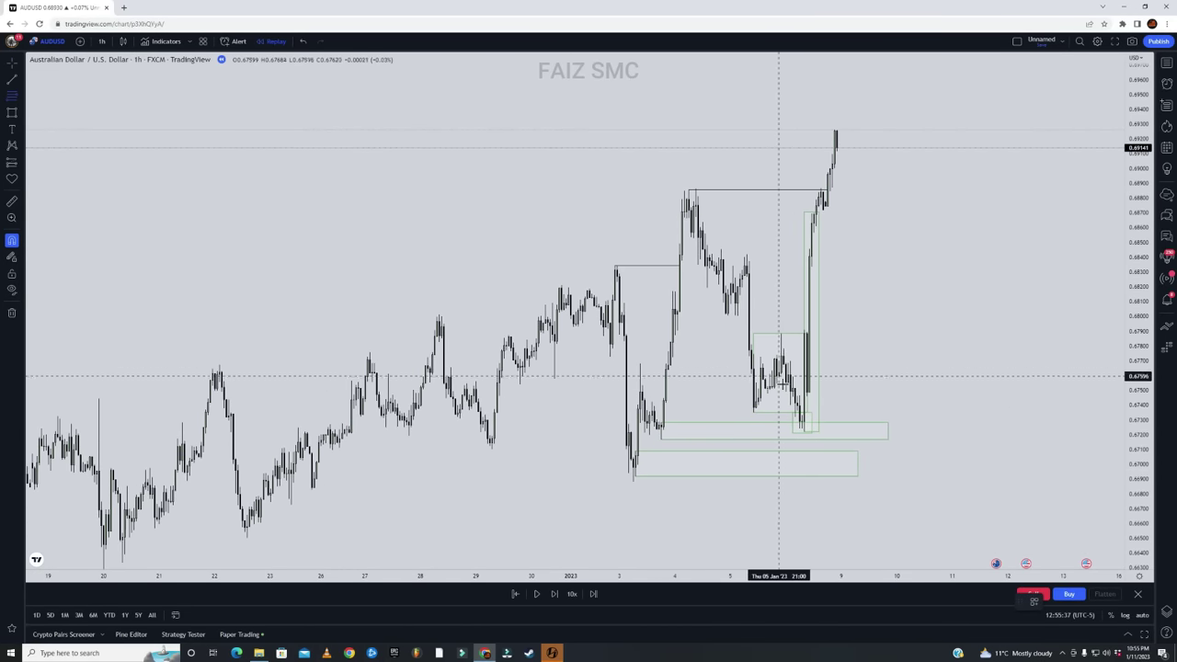
{"action": "left_click", "coordinate": [633, 482]}
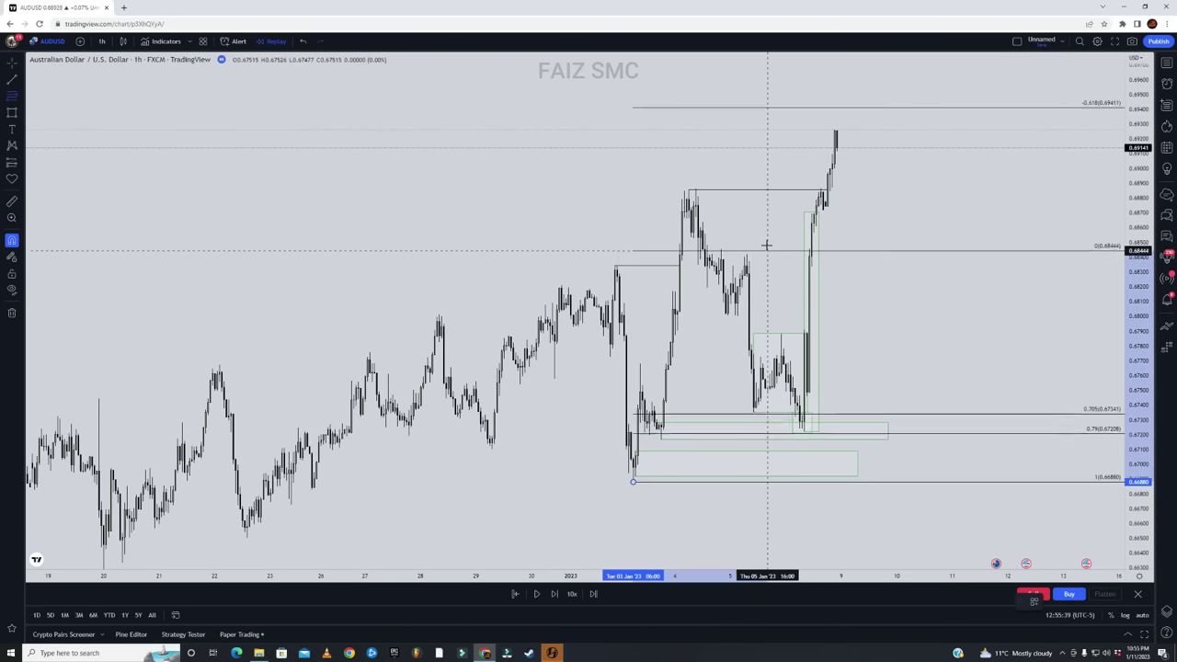
{"action": "left_click", "coordinate": [788, 188]}
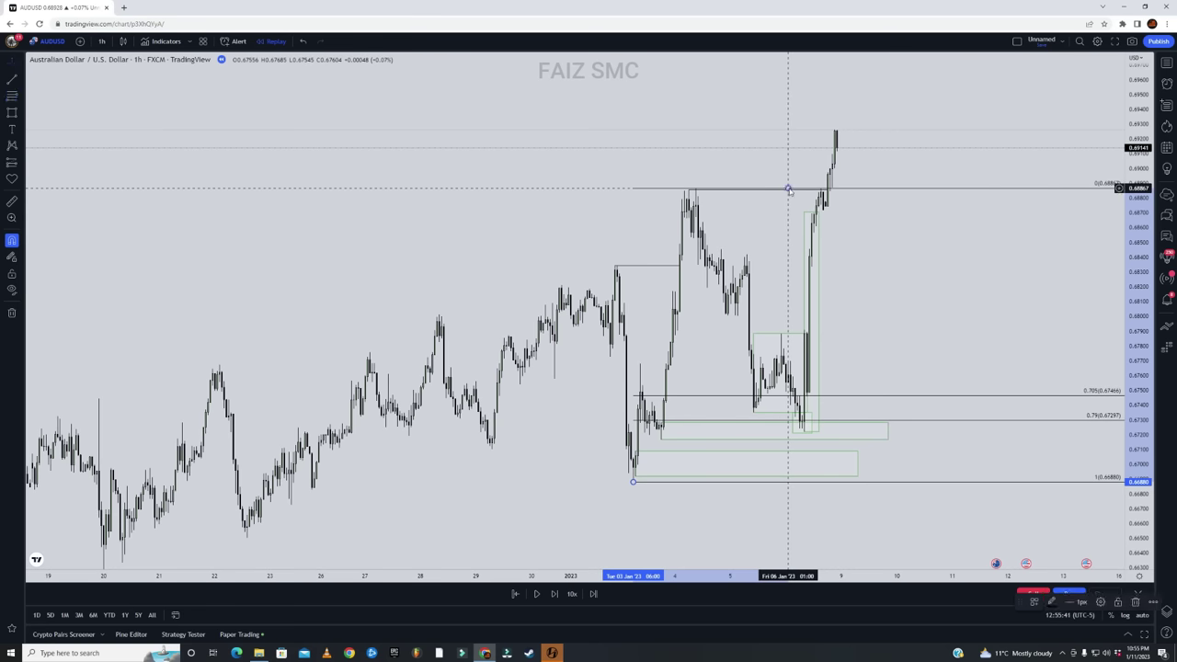
{"action": "left_click", "coordinate": [889, 188]}
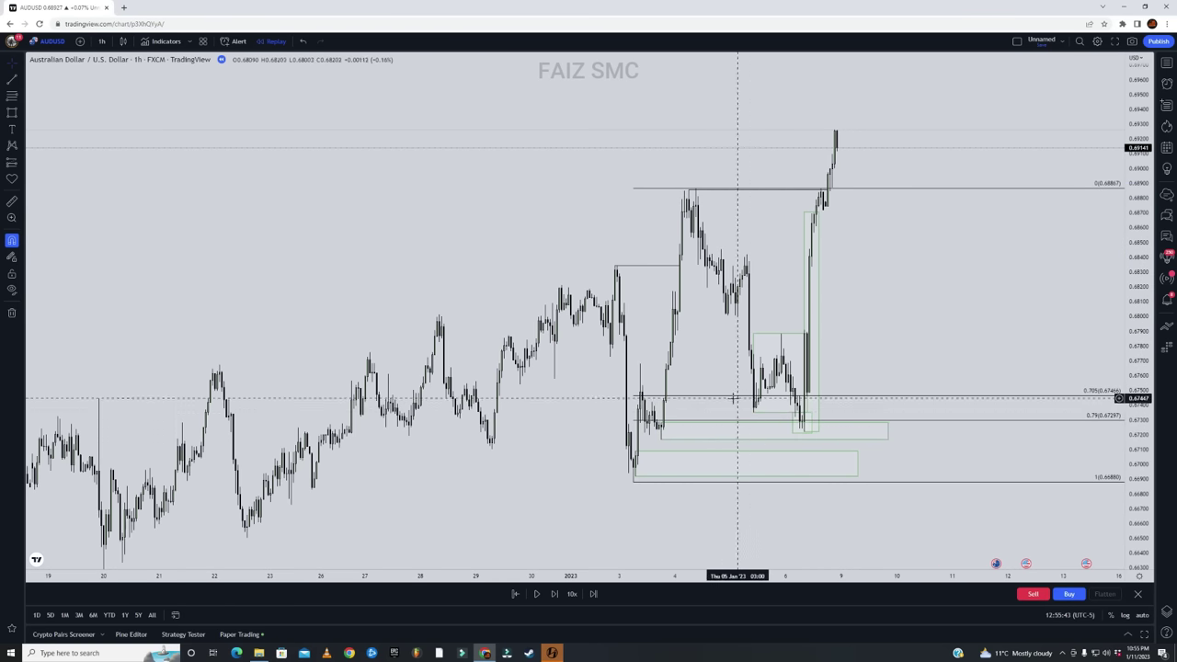
Enable the 0.5 level on the Fib Retracement and apply the settings
{"action": "double_click", "coordinate": [858, 193]}
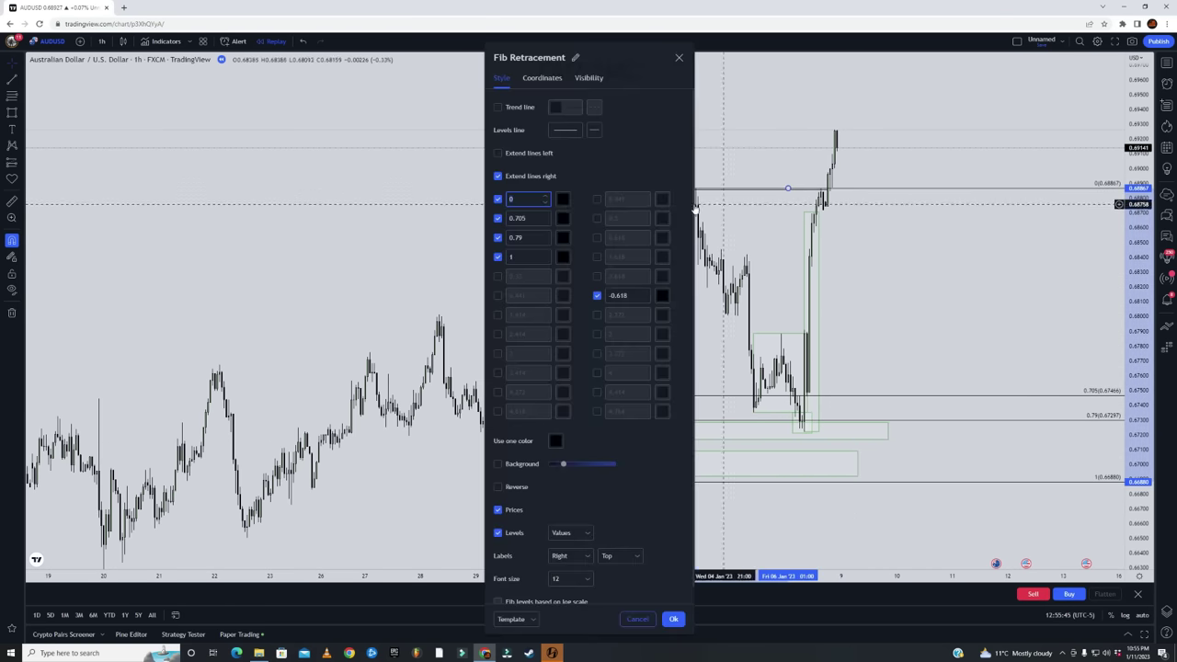
{"action": "left_click", "coordinate": [597, 218]}
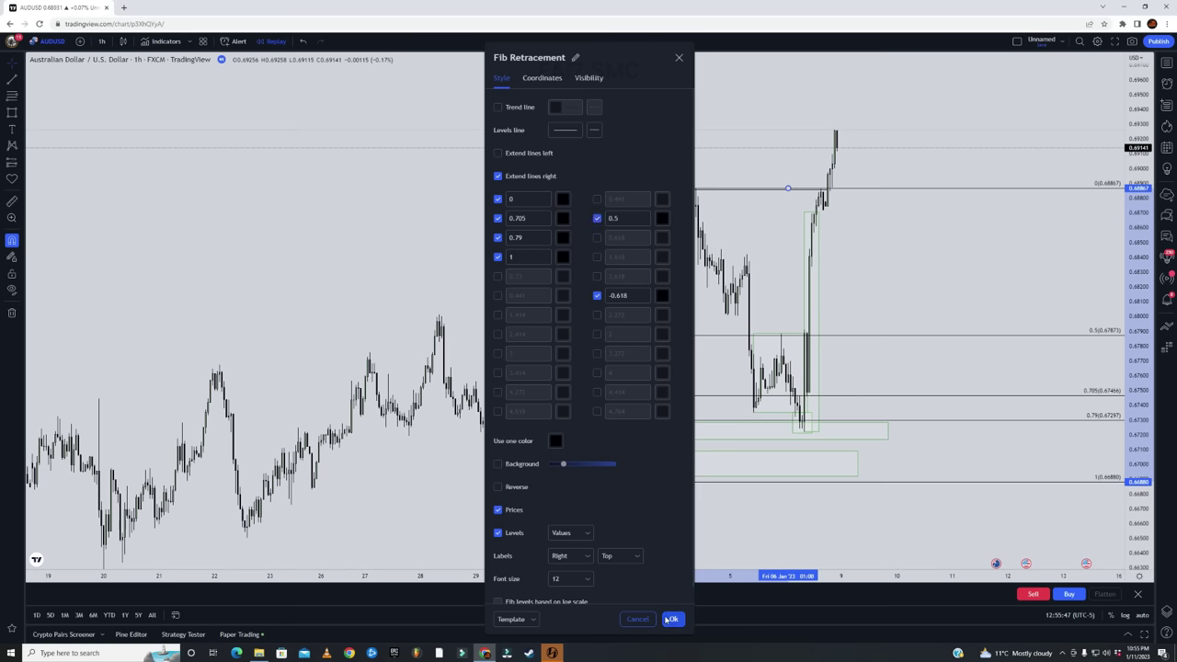
{"action": "left_click", "coordinate": [672, 618]}
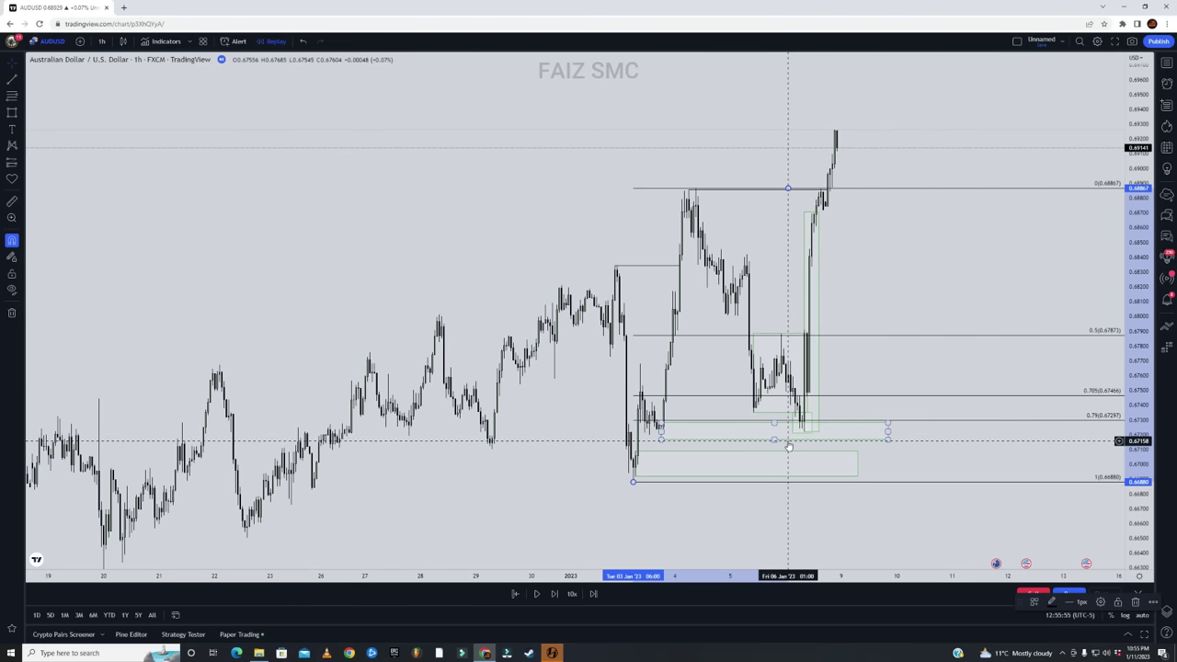
Extend the rally rectangle's top edge to 0.68867 and its right edge to 8 January 23:00
{"action": "left_click_drag", "start_coordinate": [854, 575], "coordinate": [799, 602]}
{"action": "scroll", "coordinate": [799, 602], "scroll_direction": "down", "scroll_amount": 4}
{"action": "scroll", "coordinate": [736, 594], "scroll_direction": "up", "scroll_amount": 4}
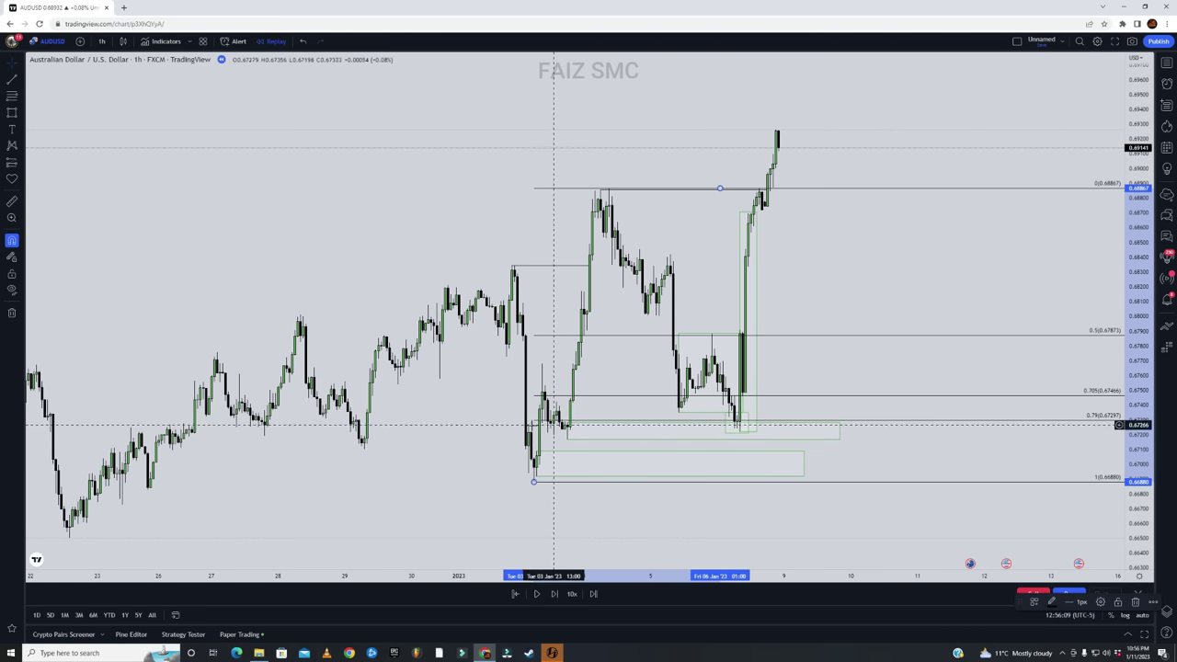
{"action": "left_click_drag", "start_coordinate": [461, 445], "coordinate": [528, 428]}
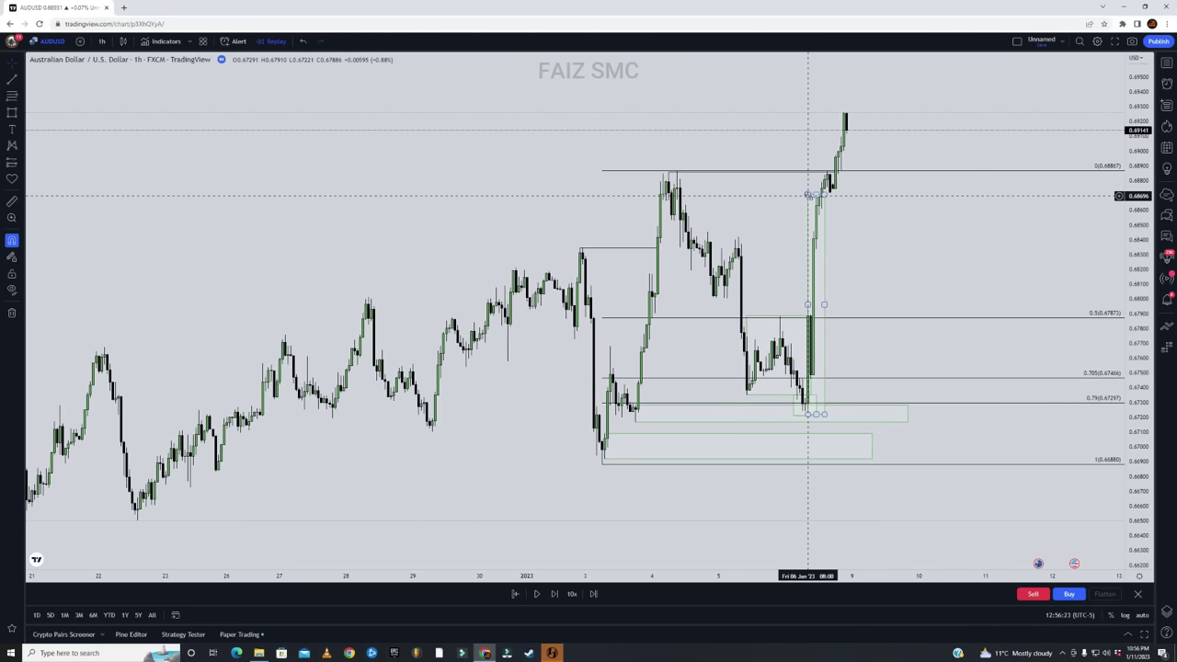
{"action": "left_click_drag", "start_coordinate": [813, 195], "coordinate": [816, 175]}
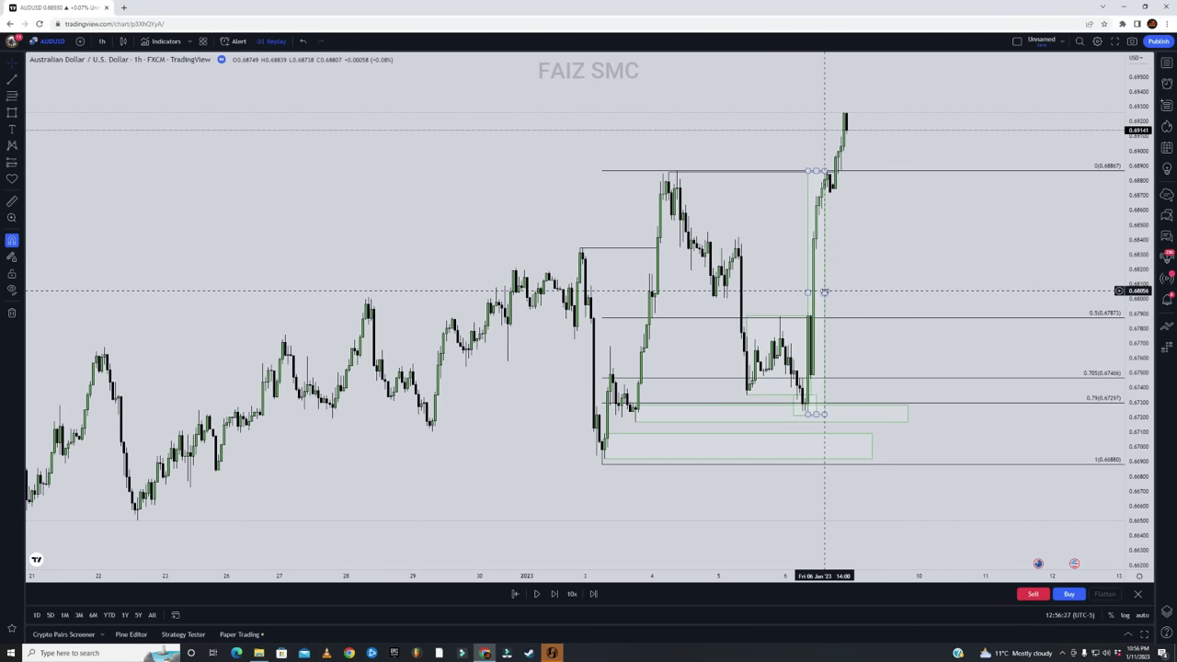
{"action": "left_click_drag", "start_coordinate": [824, 293], "coordinate": [849, 291]}
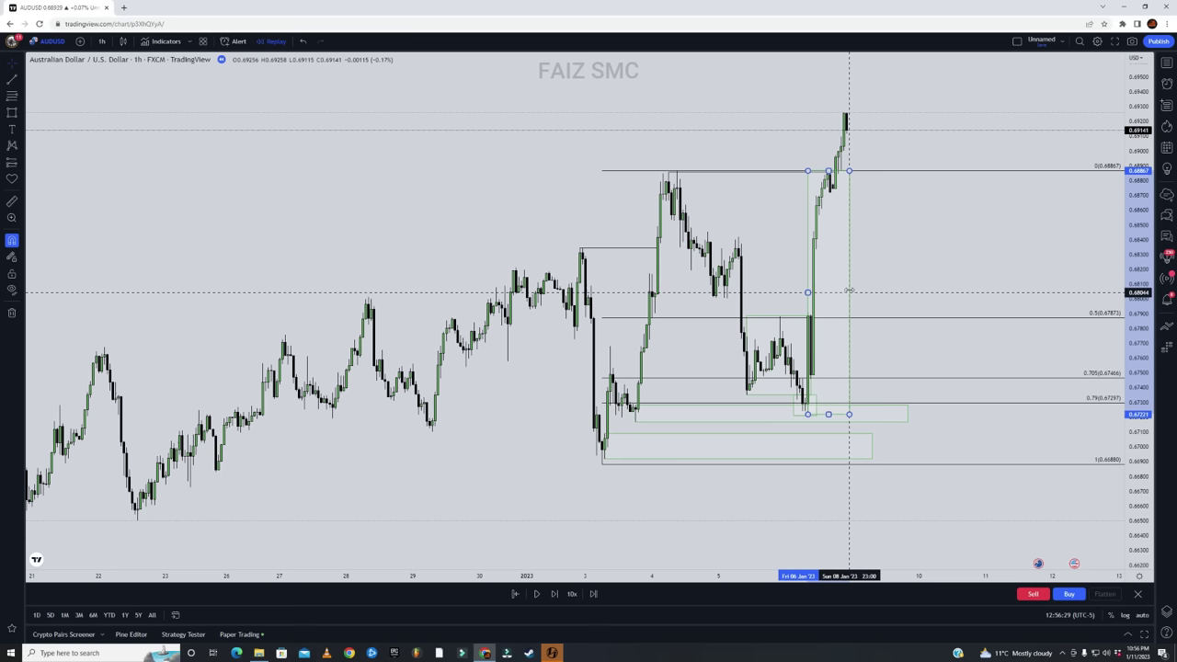
{"action": "left_click", "coordinate": [925, 252]}
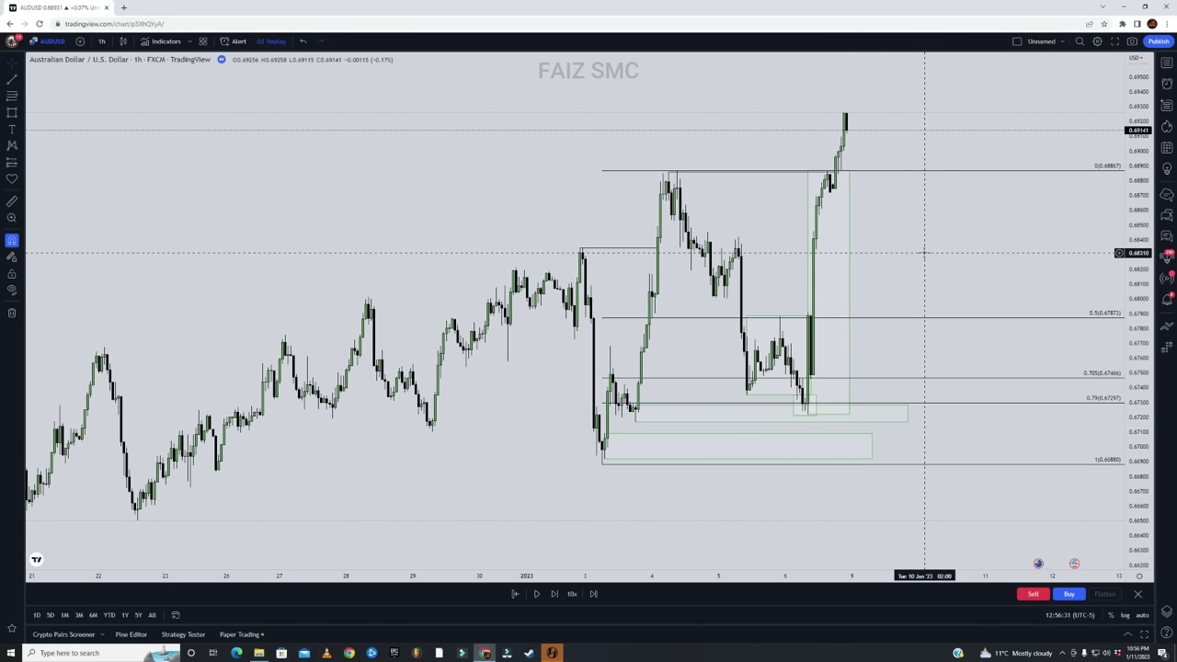